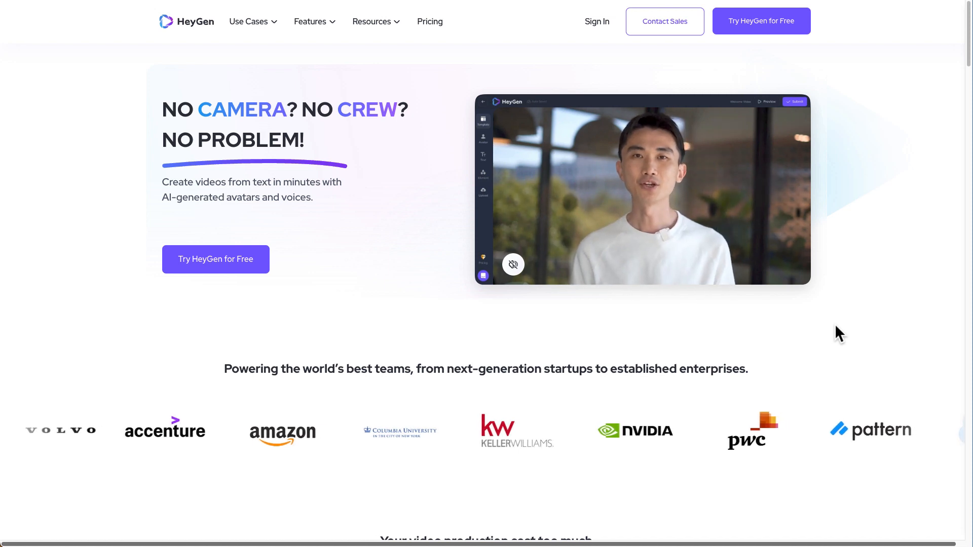
Check the Similarweb traffic statistics for heygen.com, including monthly visits, and close the overview.
left_click(656, 1)
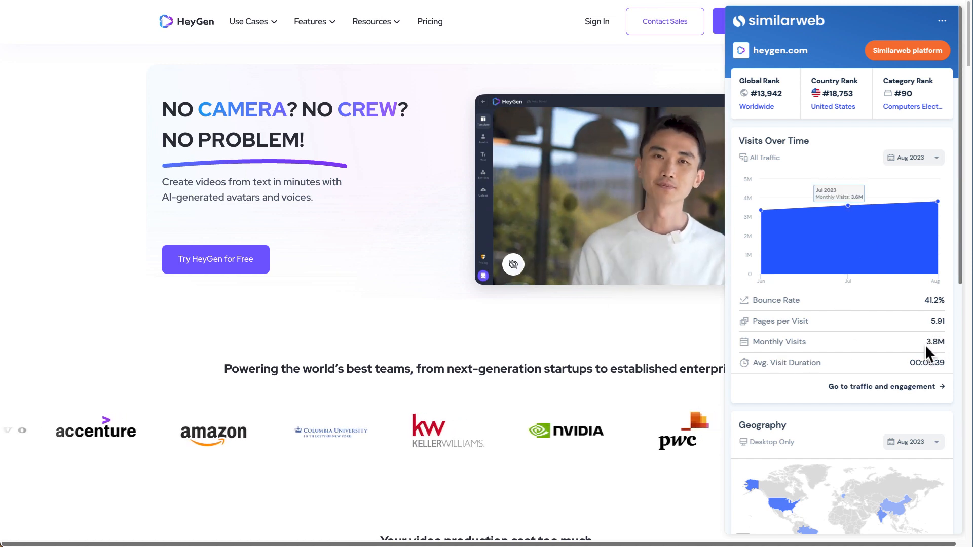
left_click(547, 347)
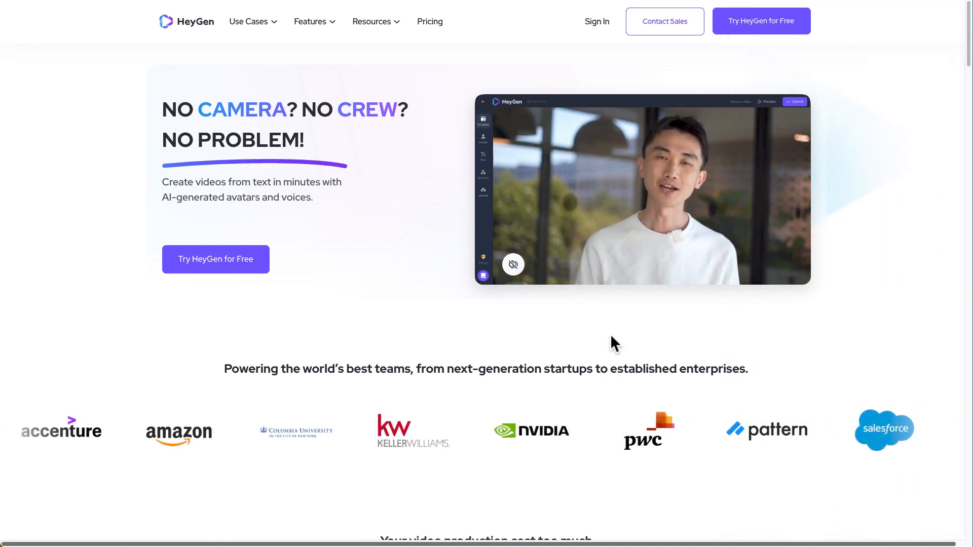
Review the production cost comparison and the How It Works section on the HeyGen home page.
scroll(246, 397, "down", 4)
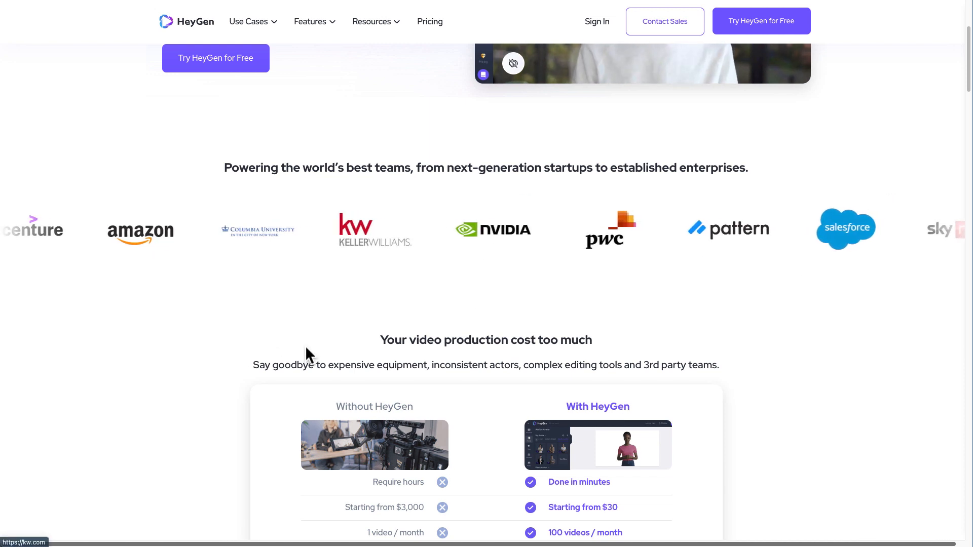
scroll(507, 355, "down", 6)
scroll(524, 359, "up", 1)
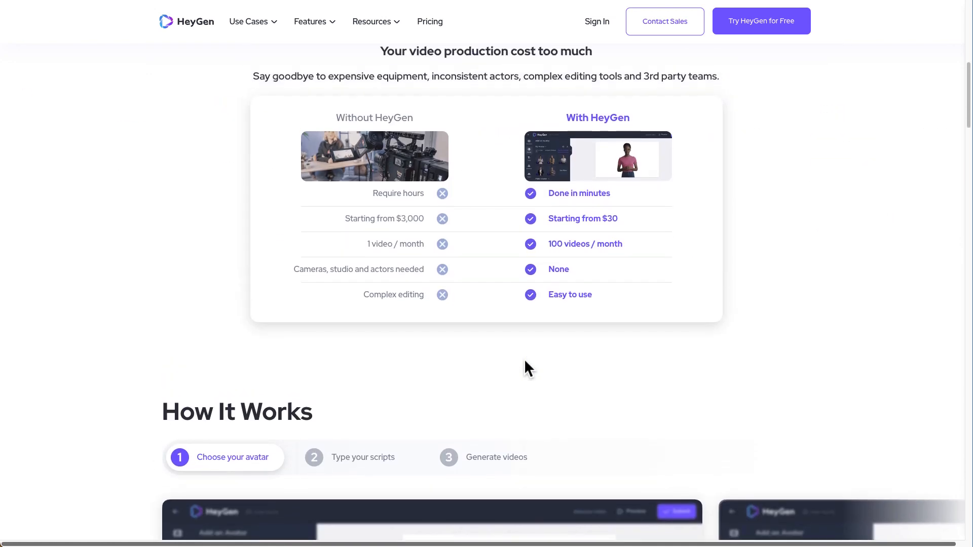
scroll(524, 359, "down", 1)
scroll(449, 251, "up", 1)
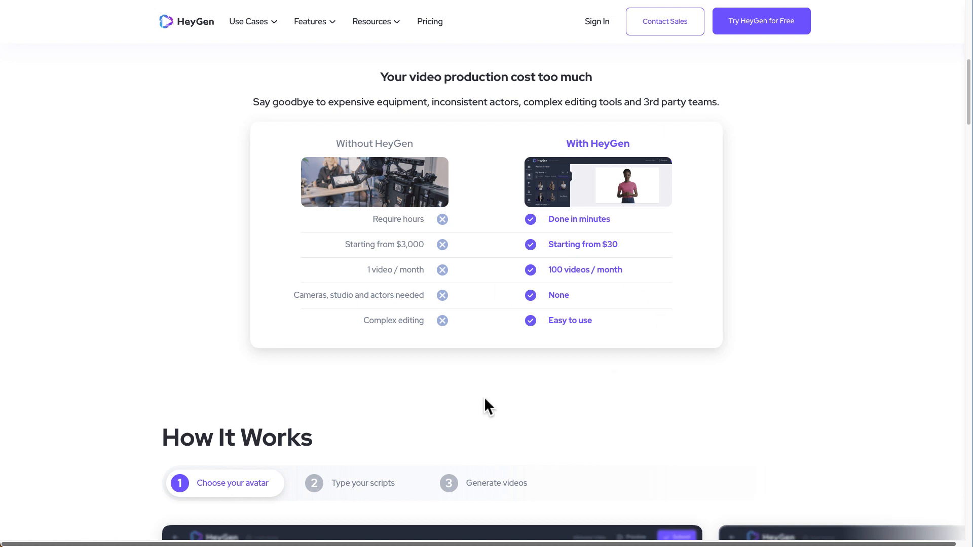
scroll(456, 395, "down", 6)
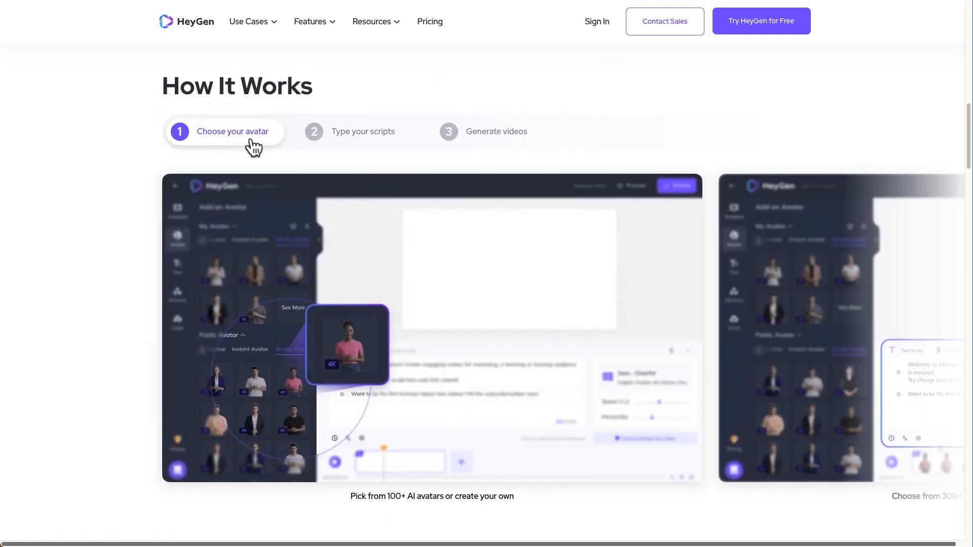
scroll(480, 242, "down", 6)
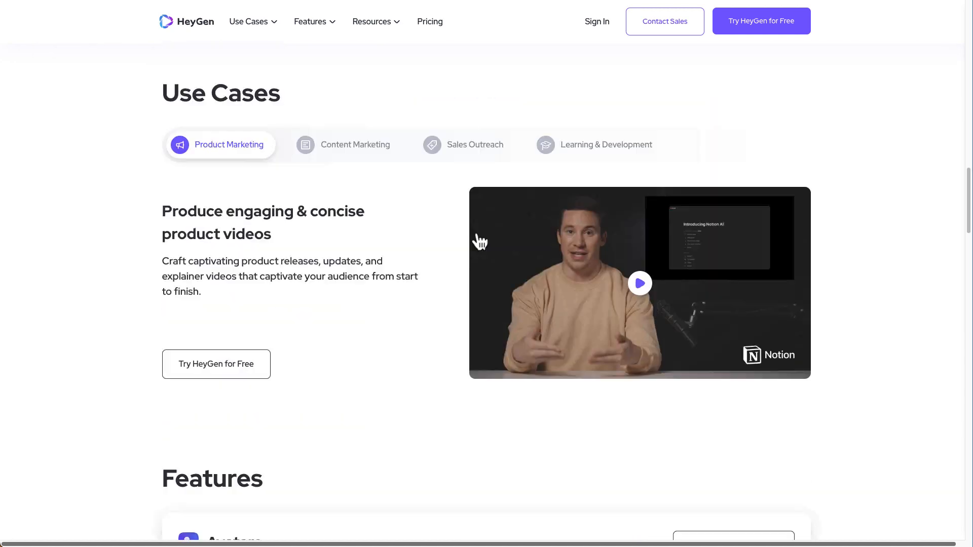
Look through the Content Marketing, Sales Outreach and Learning & Development use cases, and return to Product Marketing.
scroll(479, 241, "down", 3)
scroll(479, 241, "up", 3)
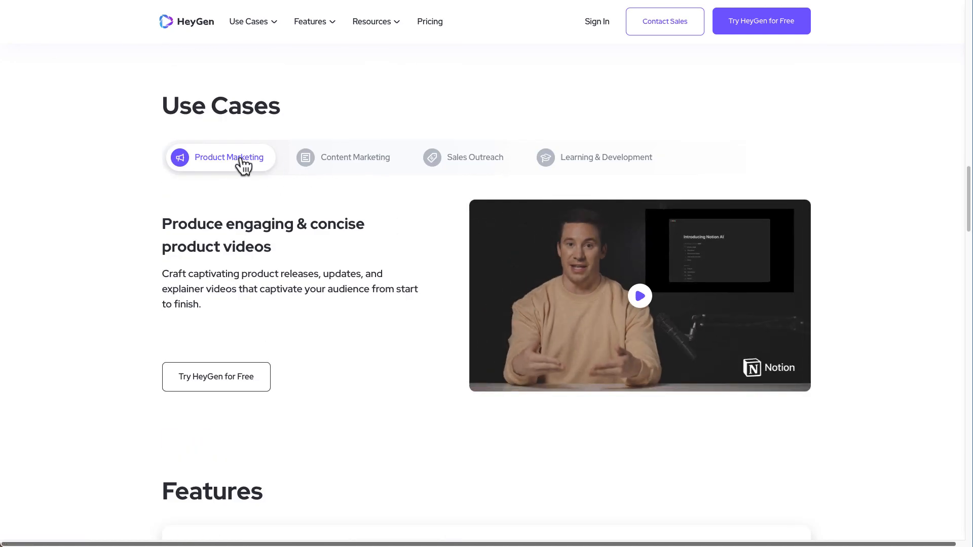
left_click(335, 163)
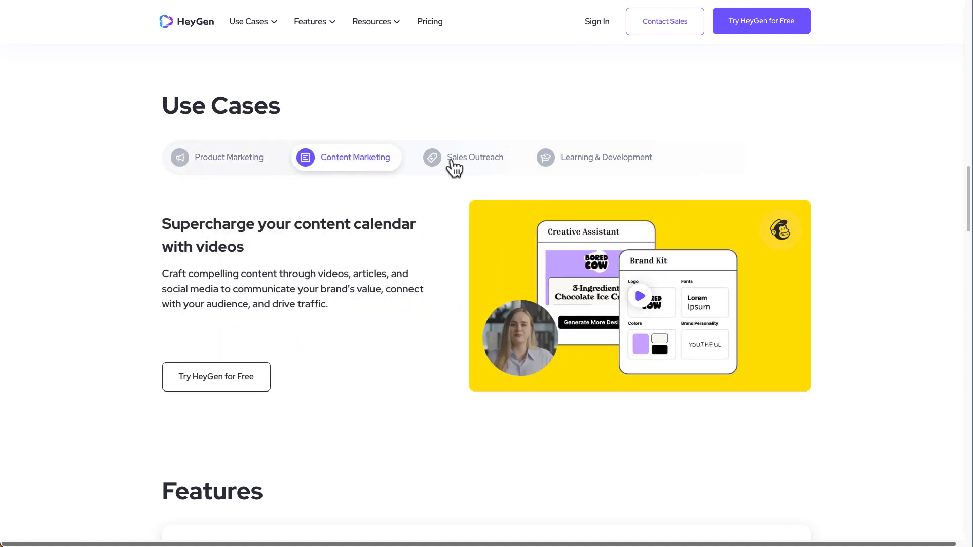
left_click(452, 163)
left_click(559, 162)
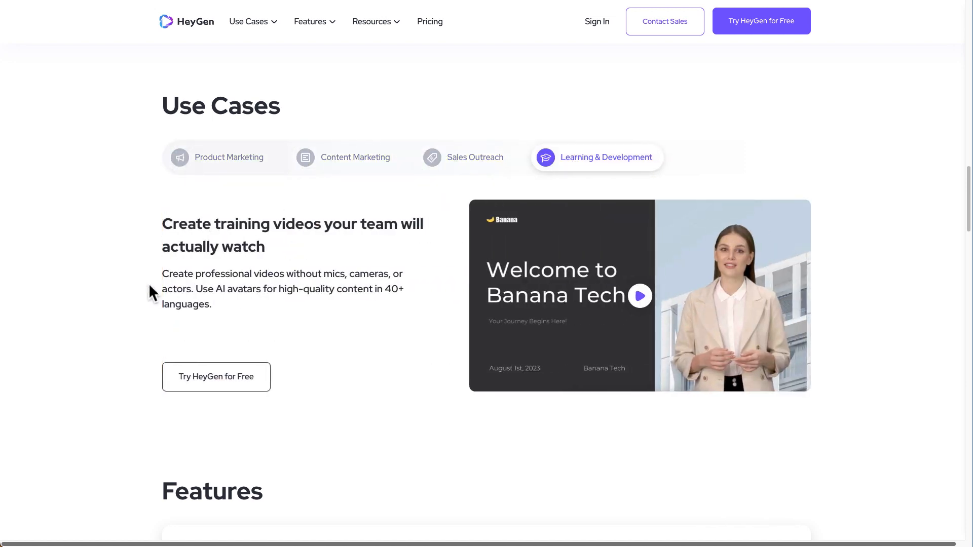
left_click(248, 167)
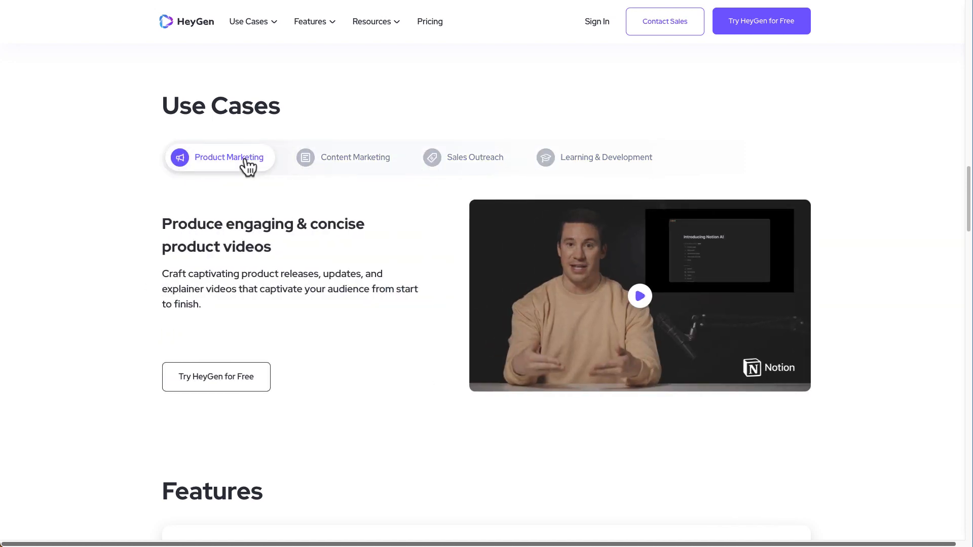
Examine the Avatars feature with its Avatar Pro sample, and the Voices section on the home page.
scroll(333, 305, "down", 6)
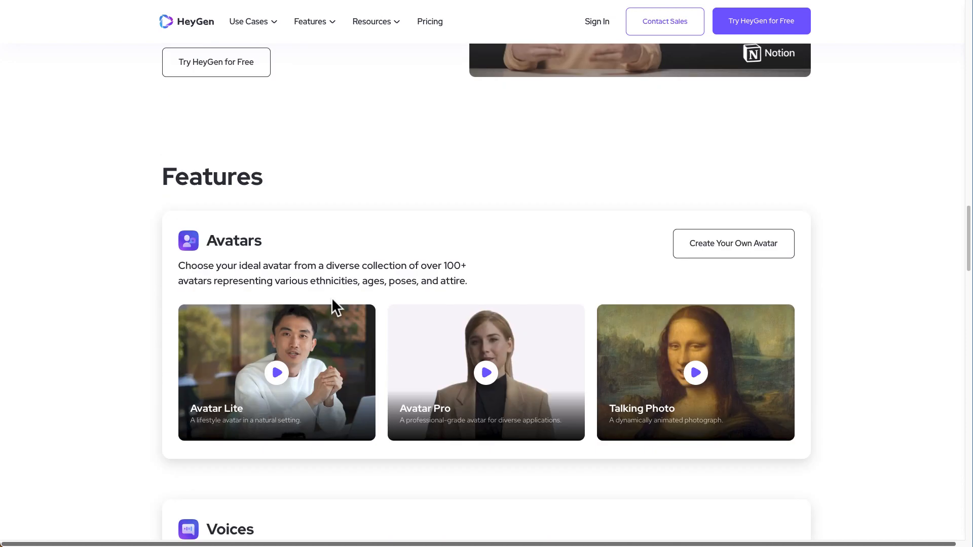
scroll(332, 301, "down", 3)
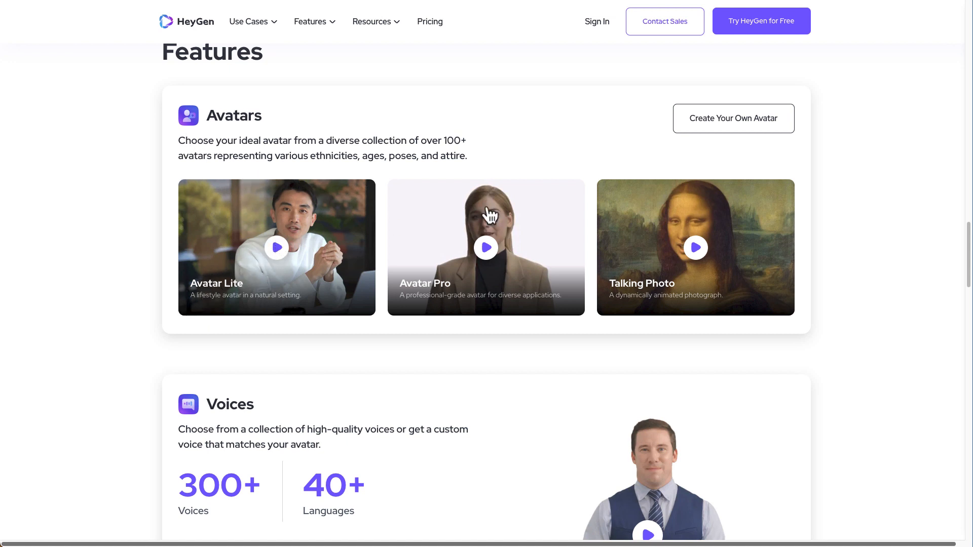
left_click(489, 246)
scroll(700, 266, "down", 4)
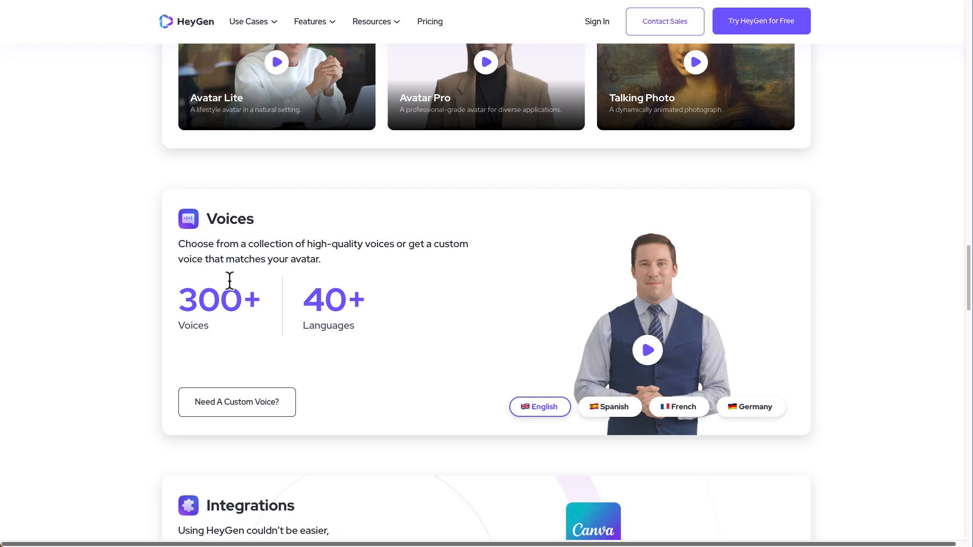
scroll(229, 281, "down", 6)
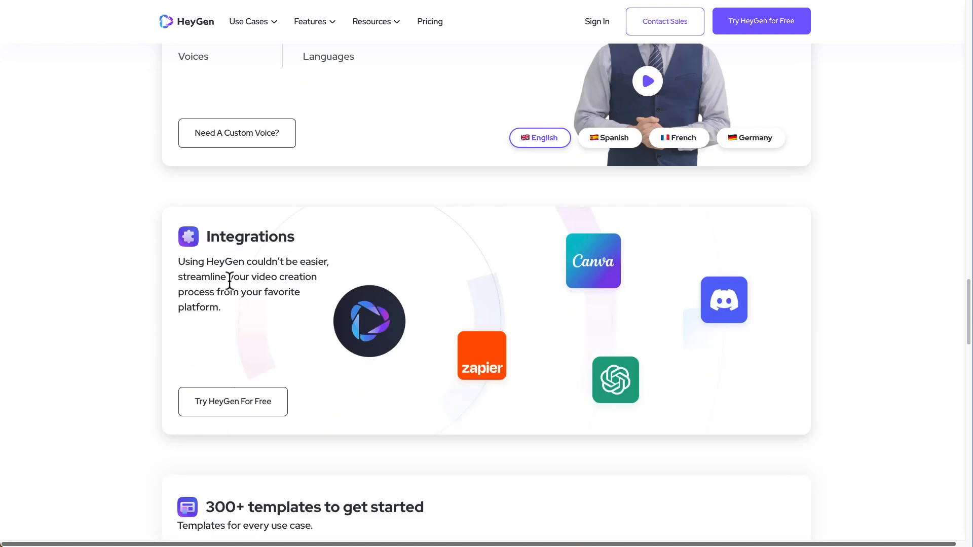
scroll(230, 280, "up", 3)
scroll(230, 280, "down", 1)
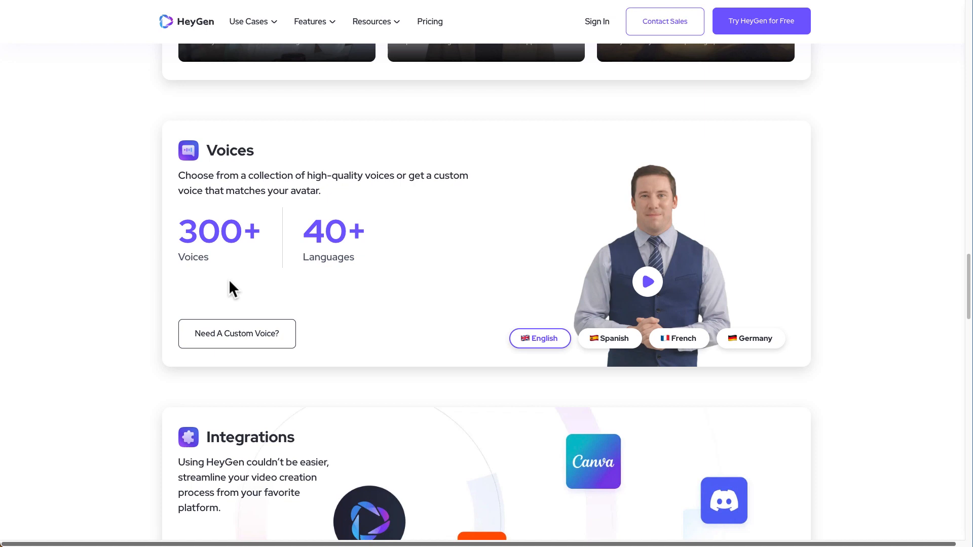
Examine the Integrations, templates, AI Safety and customer review sections down to the page footer.
scroll(230, 282, "down", 5)
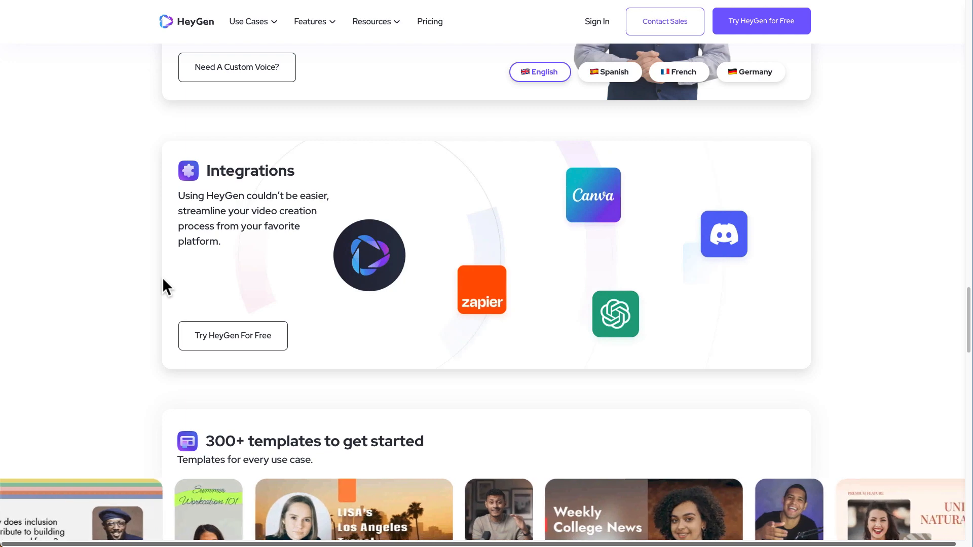
scroll(137, 293, "down", 5)
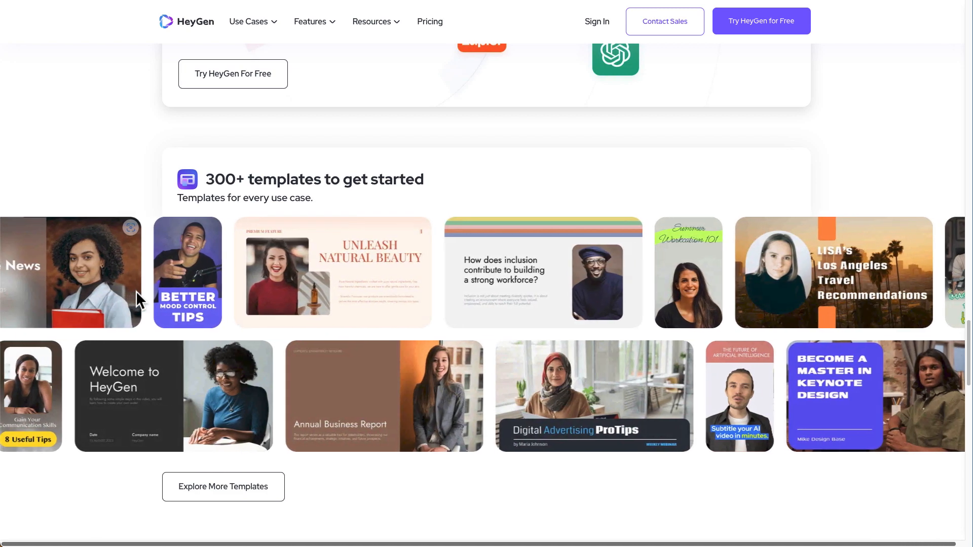
scroll(206, 291, "down", 9)
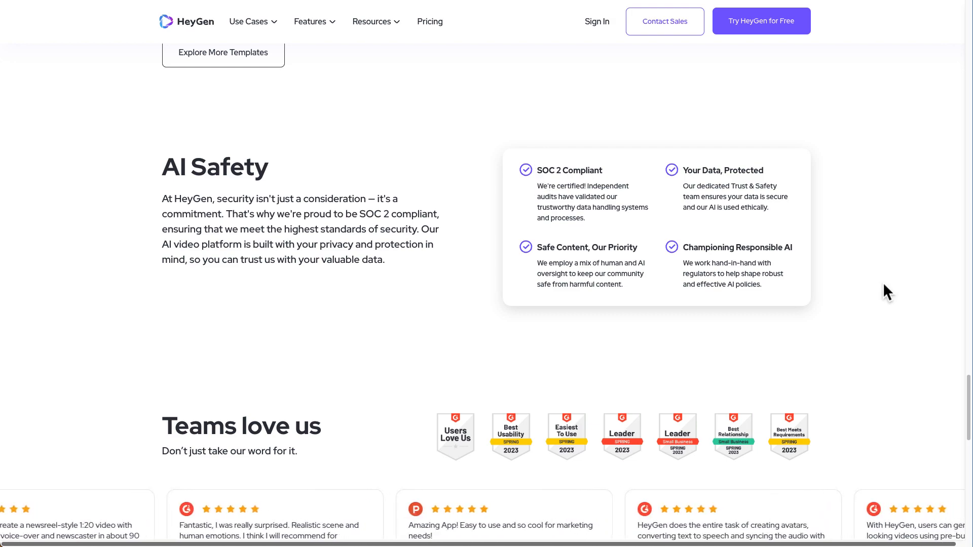
scroll(883, 284, "down", 12)
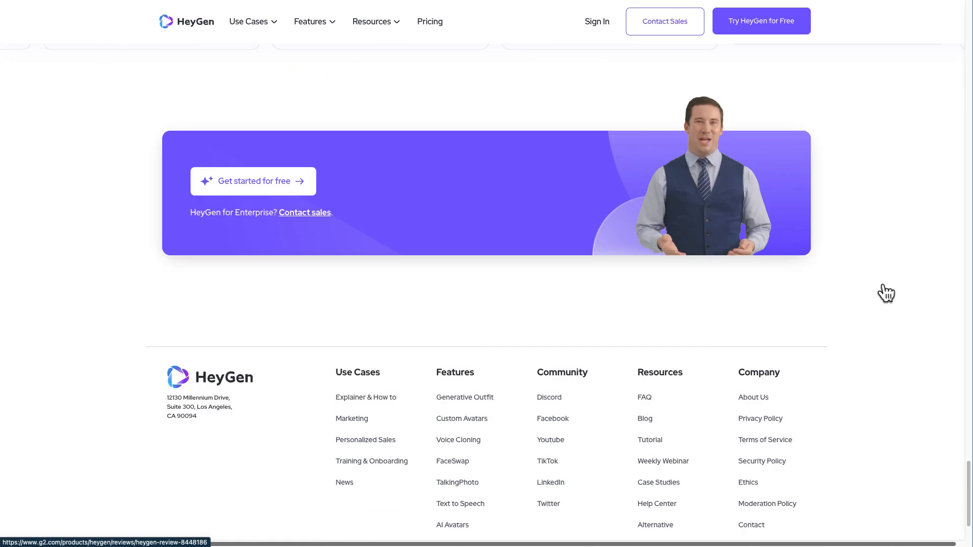
scroll(883, 281, "down", 2)
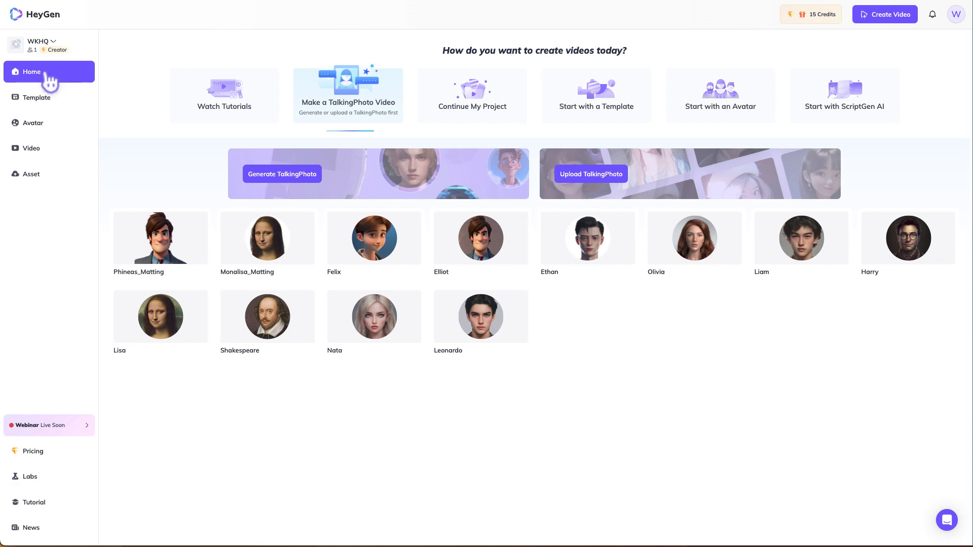
Open the template library and filter the landscape templates by the Social Media use case.
left_click(53, 104)
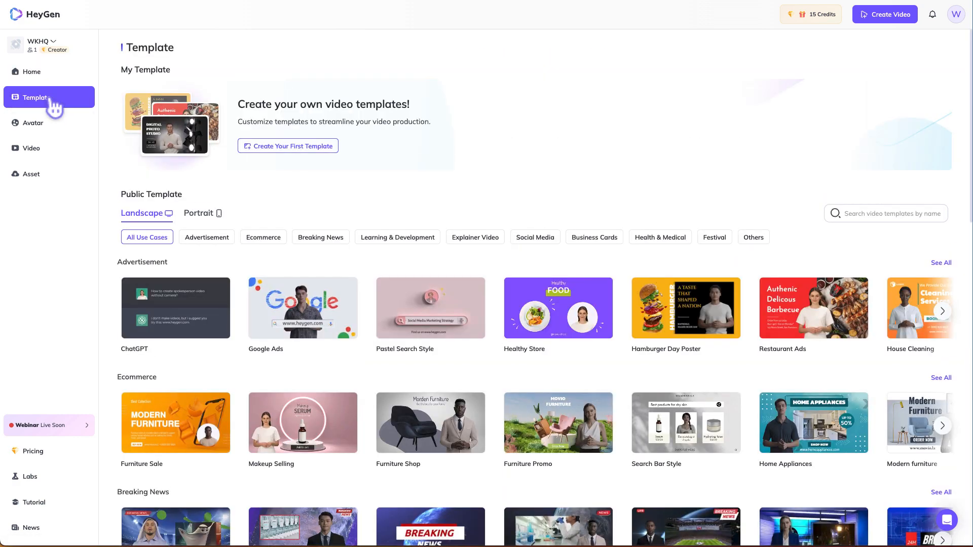
scroll(216, 304, "down", 3)
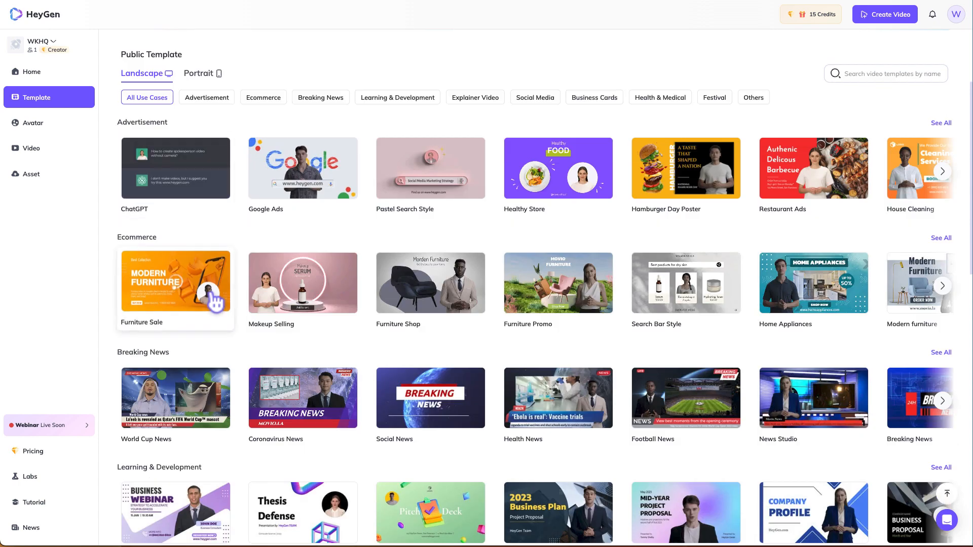
scroll(212, 273, "up", 3)
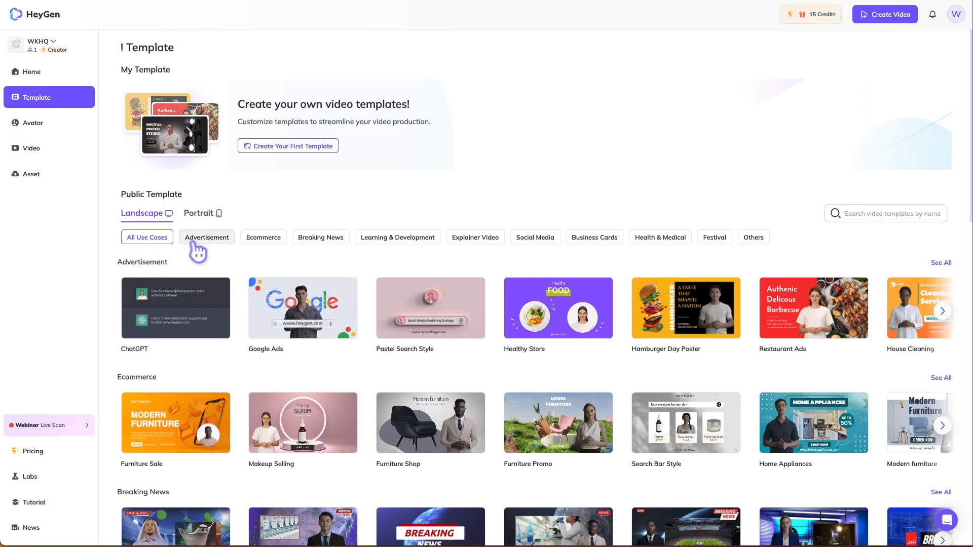
left_click(601, 241)
left_click(547, 238)
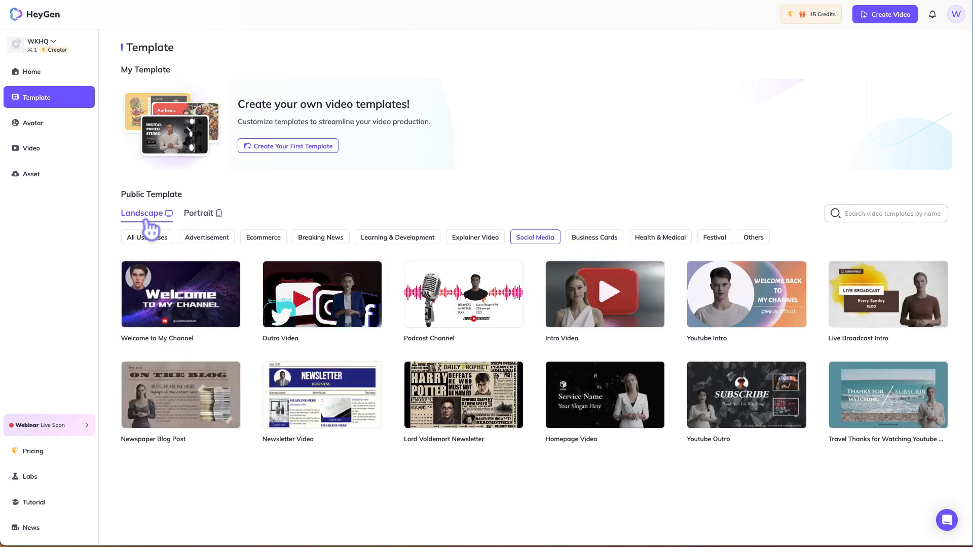
Show the portrait templates for all use cases and browse them.
left_click(211, 217)
left_click(157, 247)
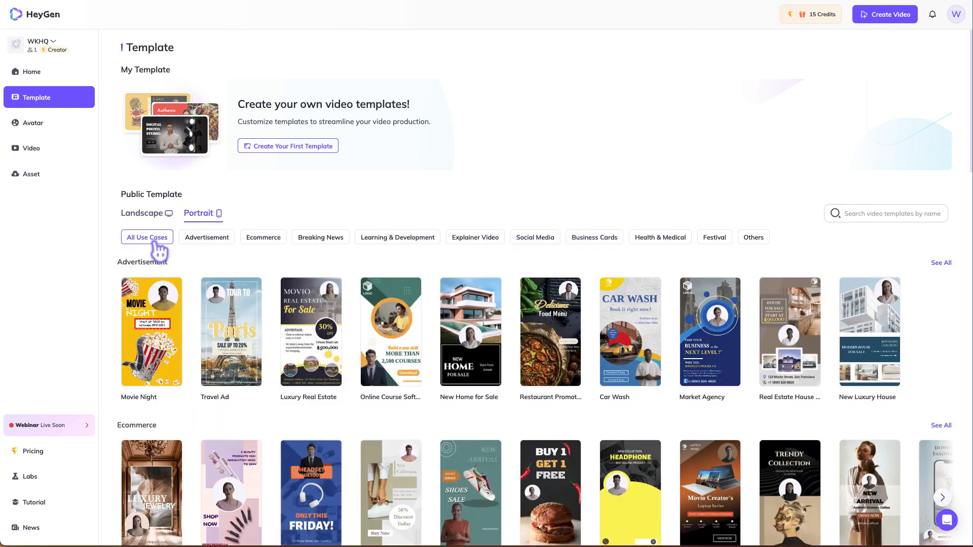
scroll(547, 382, "down", 6)
scroll(203, 160, "up", 6)
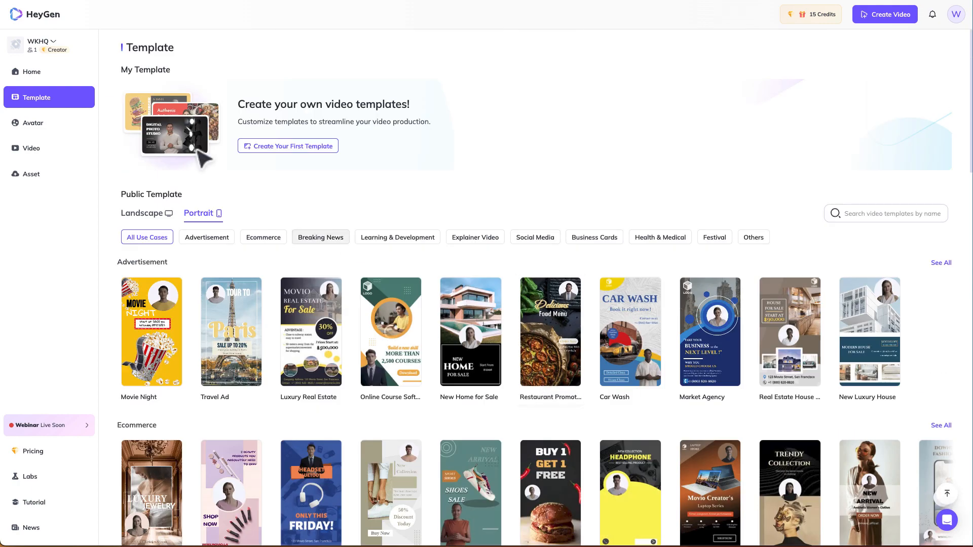
Open the avatar page and browse the ready-made avatars in the Avatar Pro library.
left_click(31, 133)
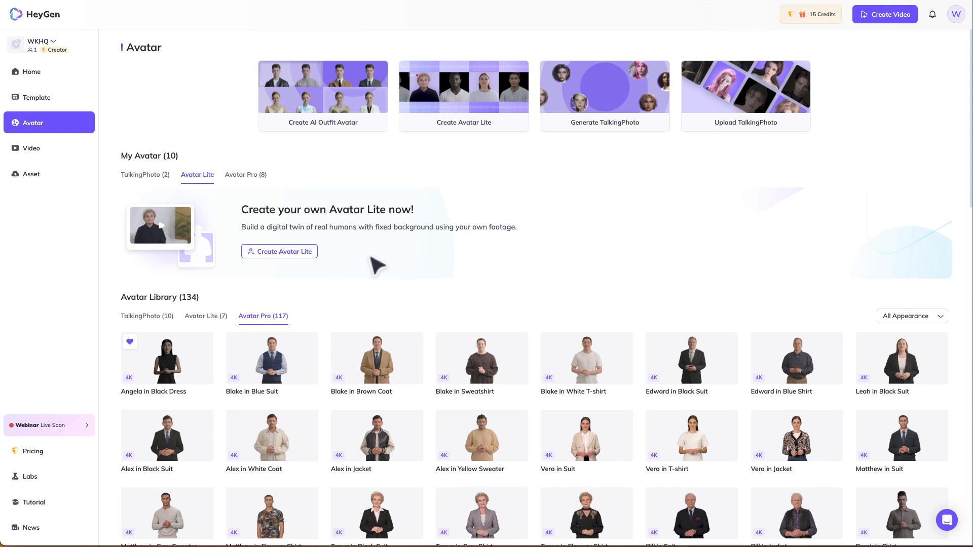
scroll(370, 251, "down", 2)
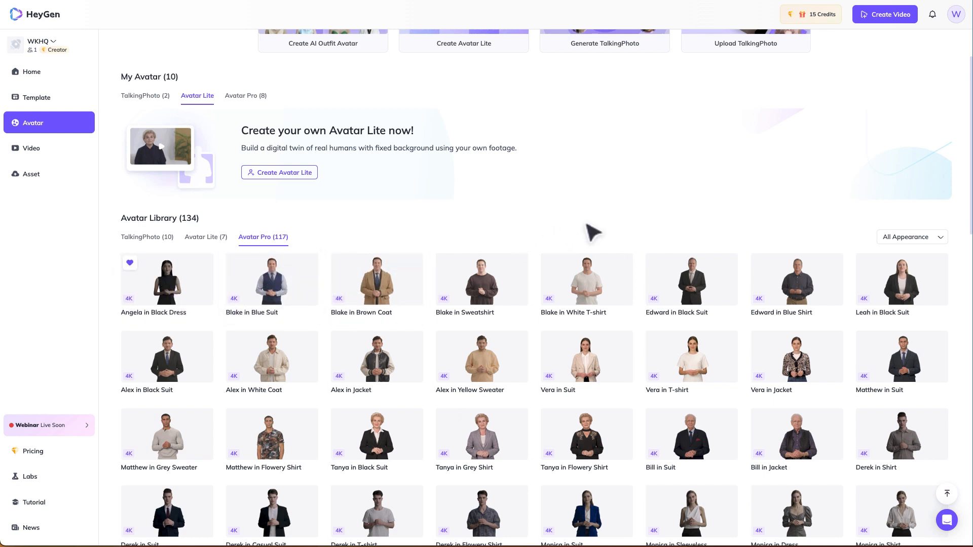
left_click(729, 493)
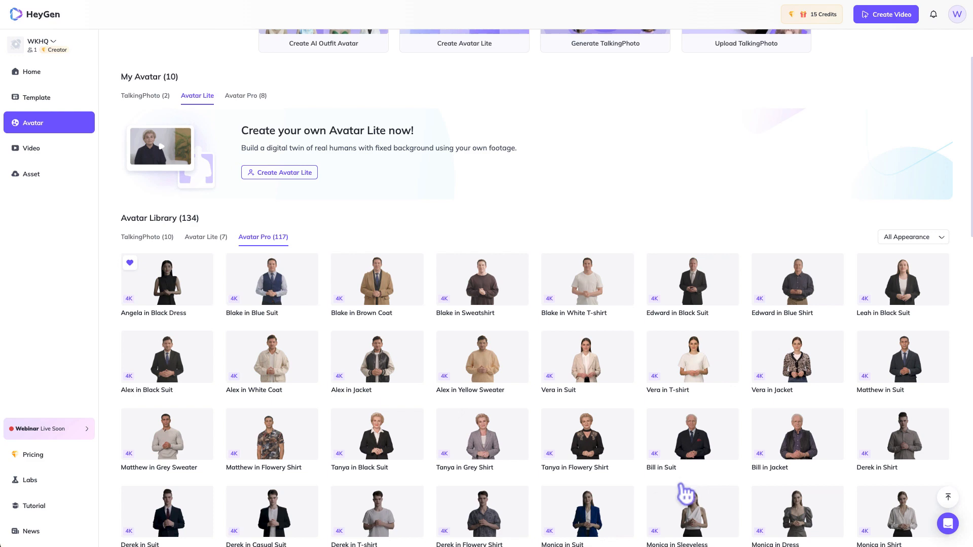
mouse_move(684, 471)
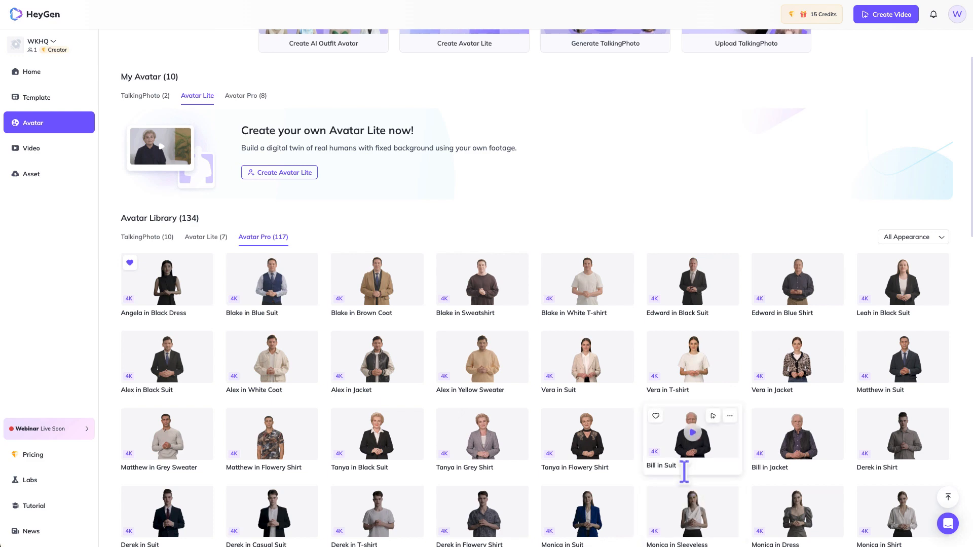
scroll(435, 177, "up", 2)
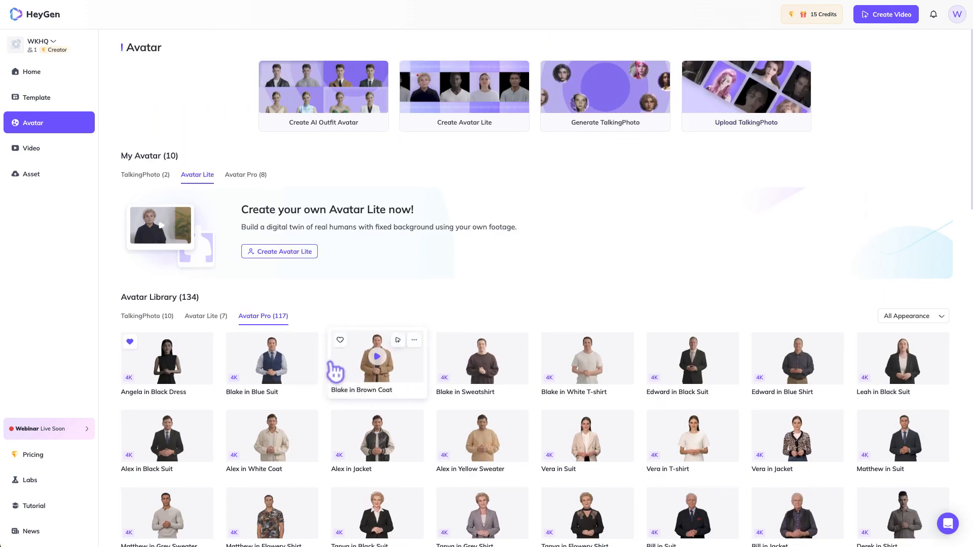
scroll(521, 456, "down", 5)
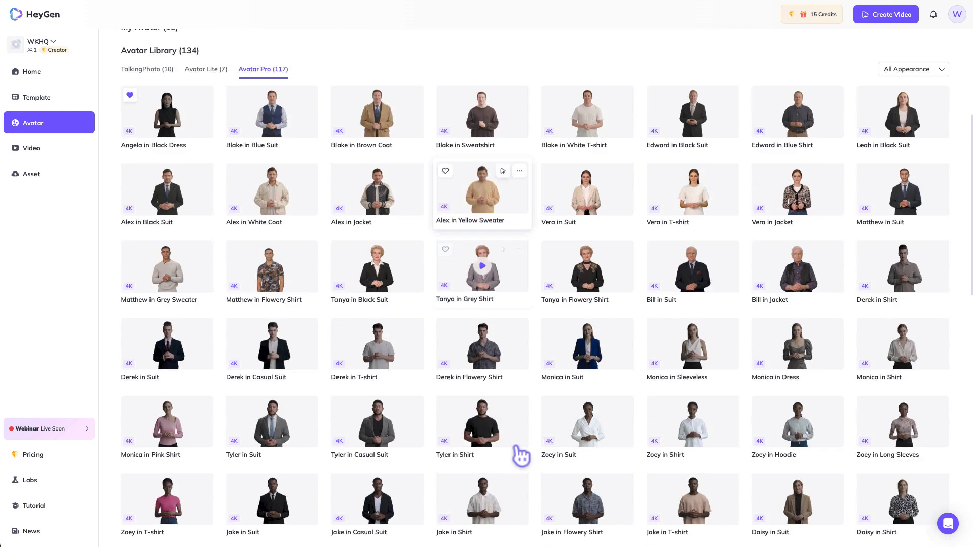
scroll(521, 456, "down", 1)
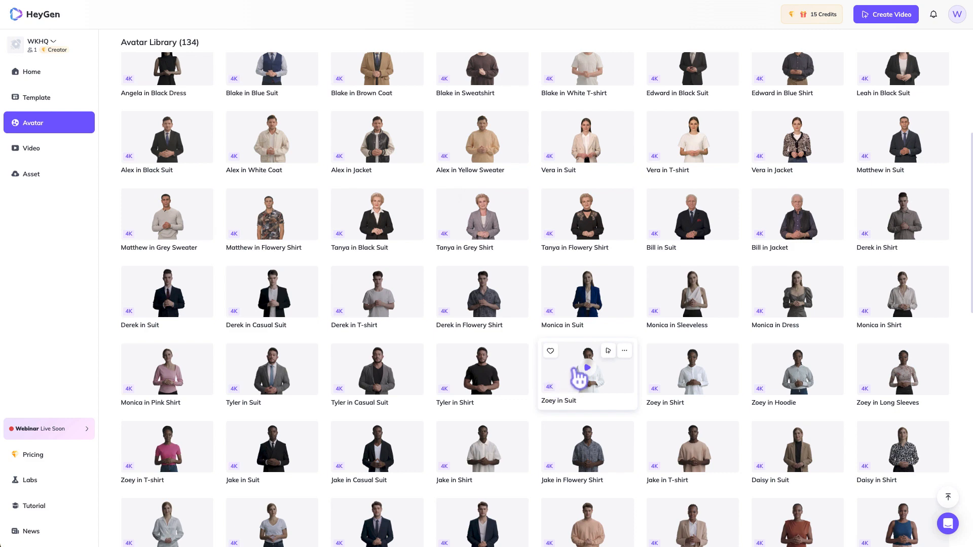
left_click(834, 351)
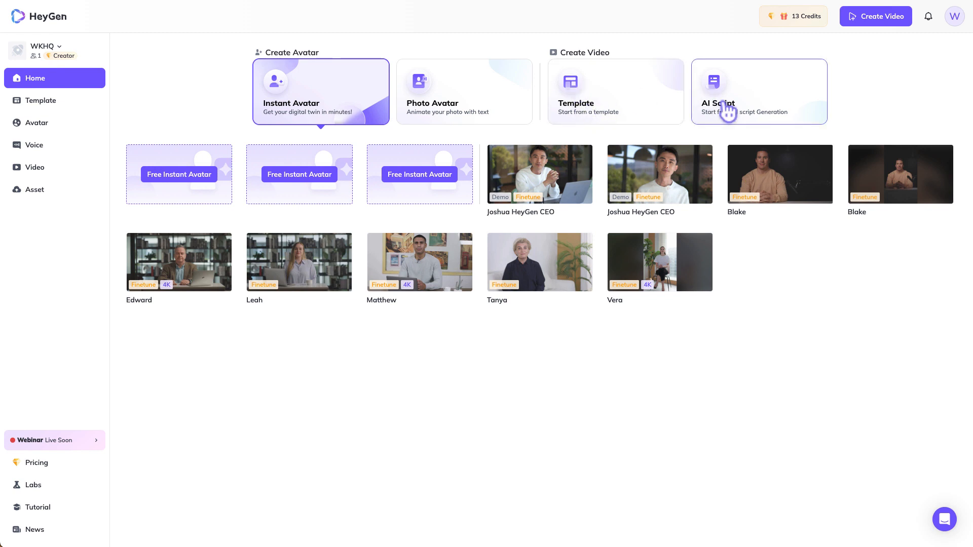
Open the AI script generator and examine its topic, output language, tone and additional info fields.
left_click(768, 106)
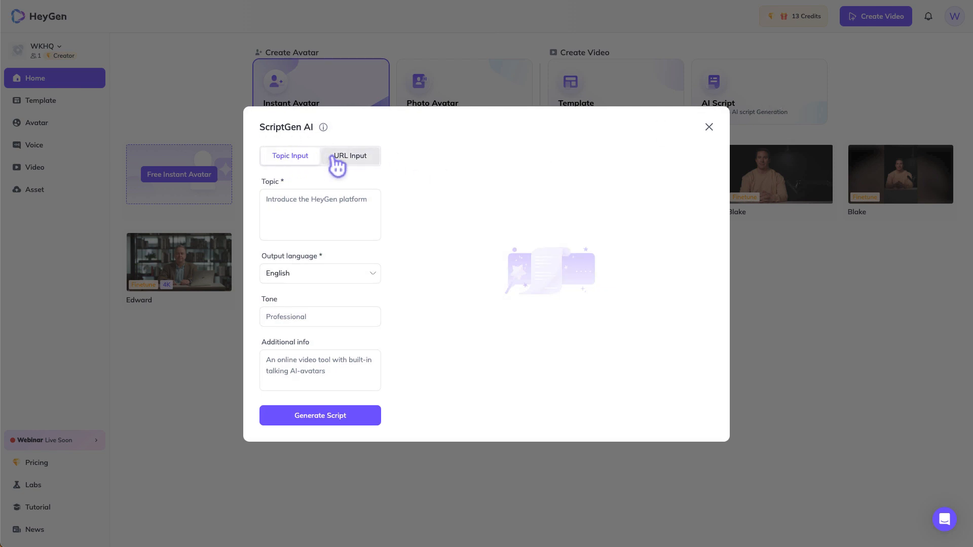
left_click(311, 208)
left_click(297, 274)
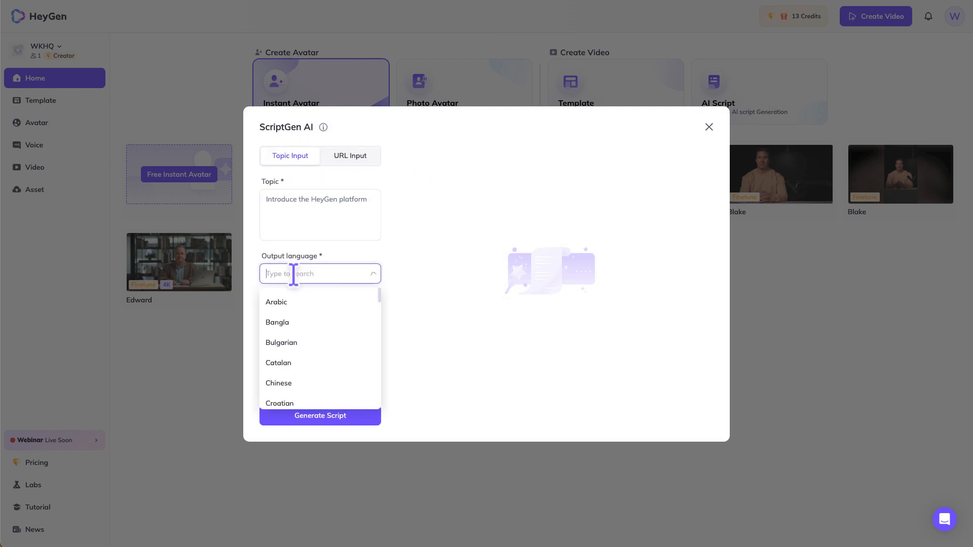
left_click(413, 296)
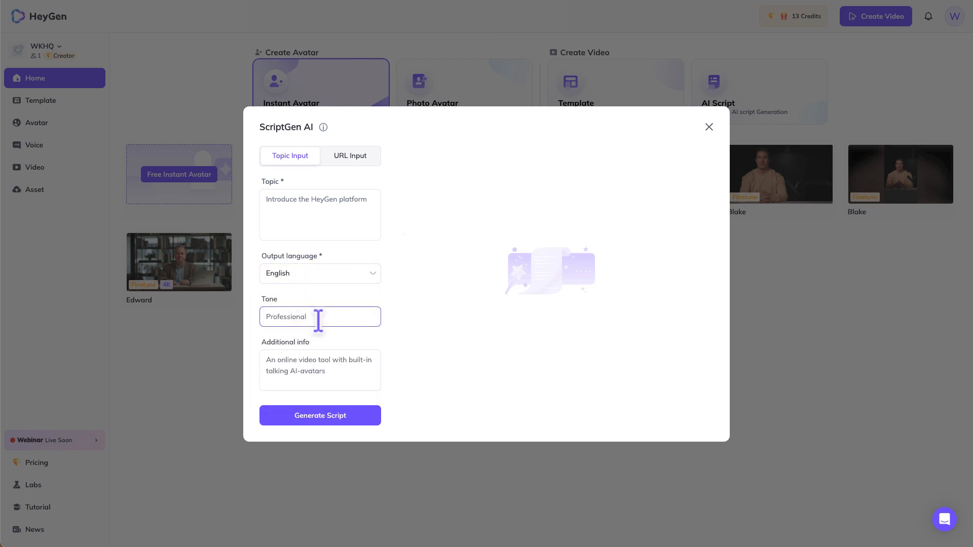
left_click(300, 369)
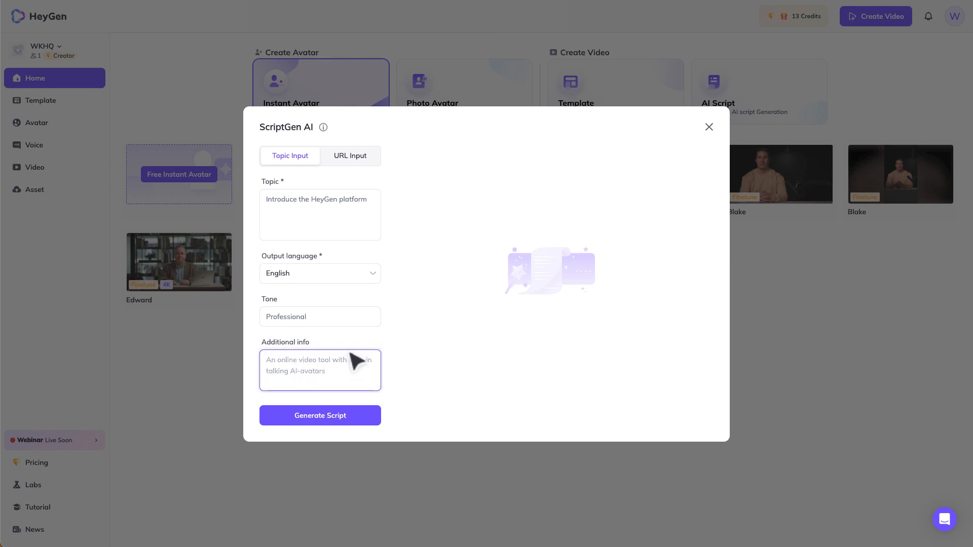
left_click(366, 168)
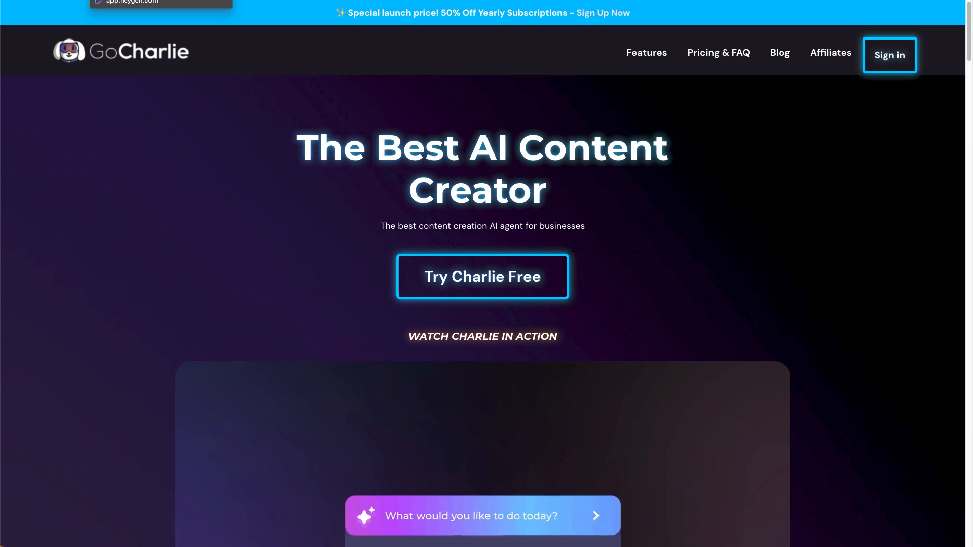
left_click(193, 1)
left_click(284, 208)
type("https://gocharlie.ai/")
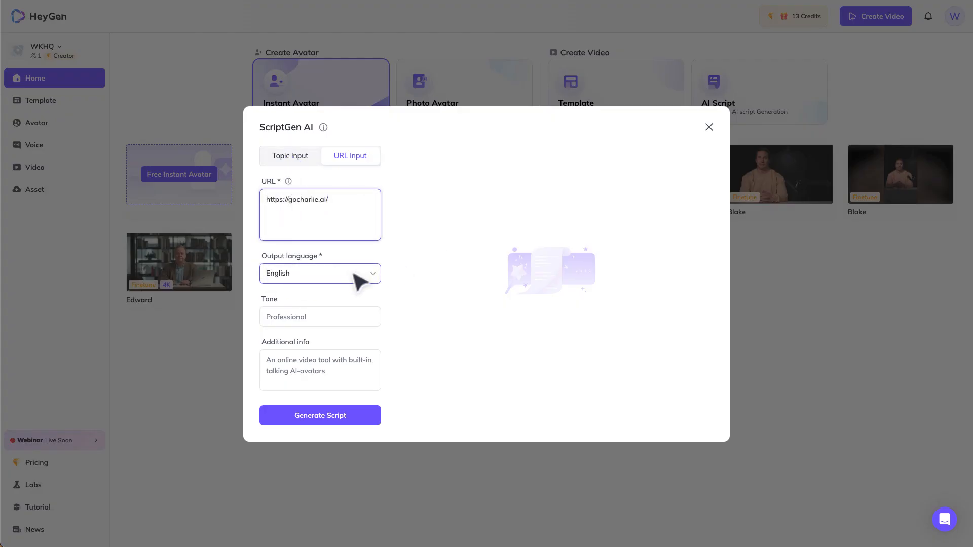
Set the tone to "Friendly and Engaging" and the additional info to "AI content marketing assistant at the palm of your hand.".
left_click(309, 316)
type("Friendly and Engaging")
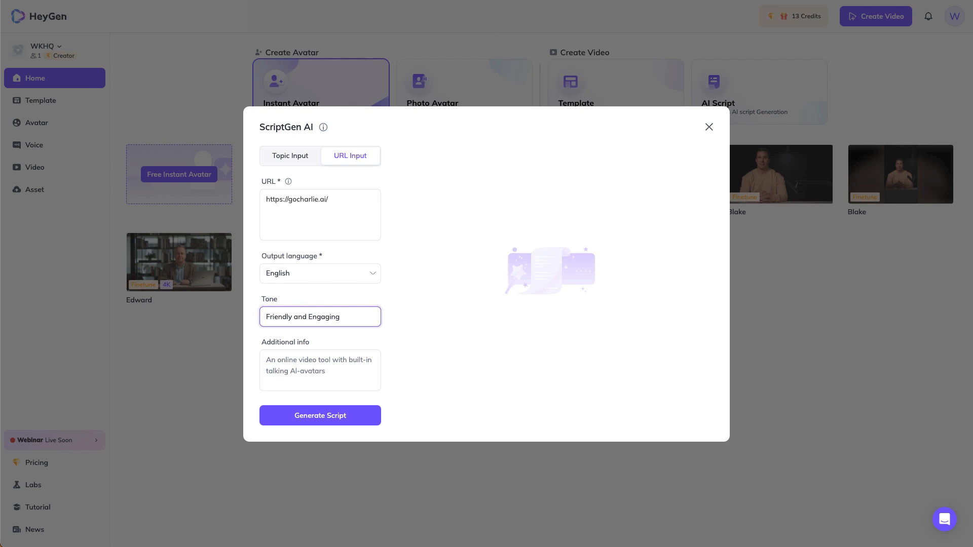
left_click(325, 370)
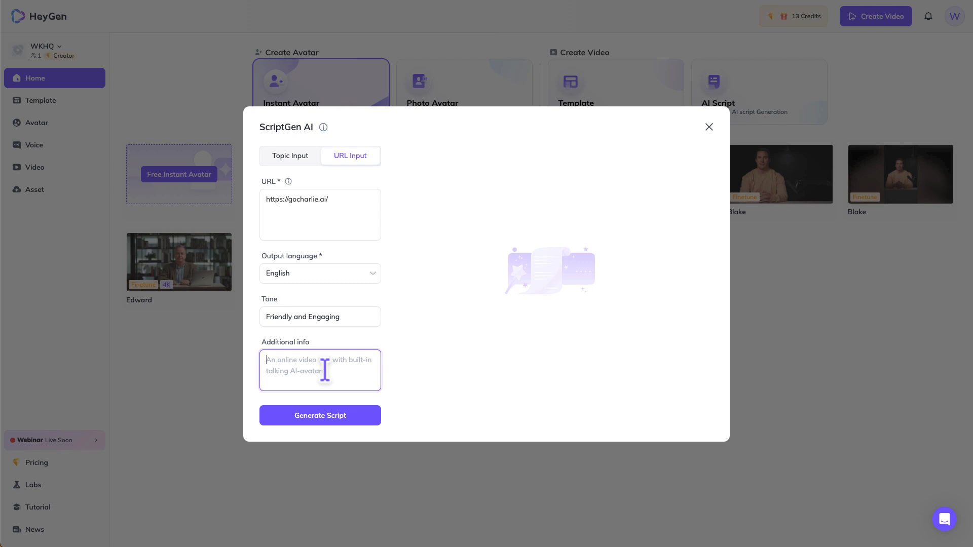
type("AI")
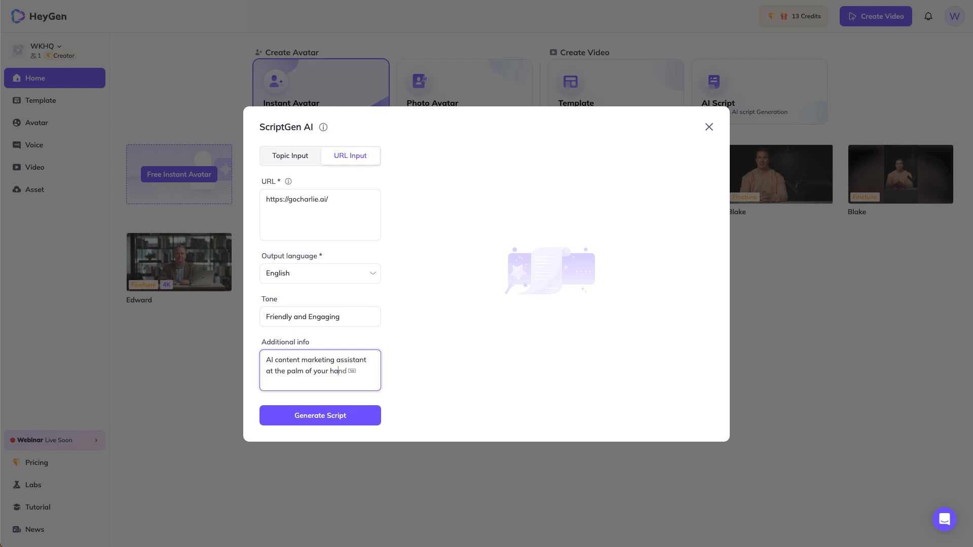
Generate the script from the GoCharlie URL and create a video from it.
left_click(365, 418)
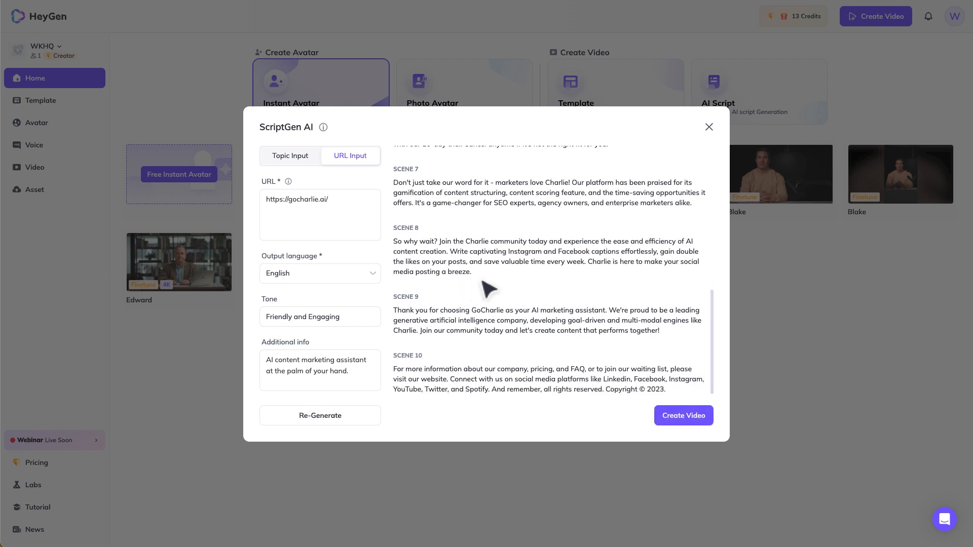
left_click(685, 420)
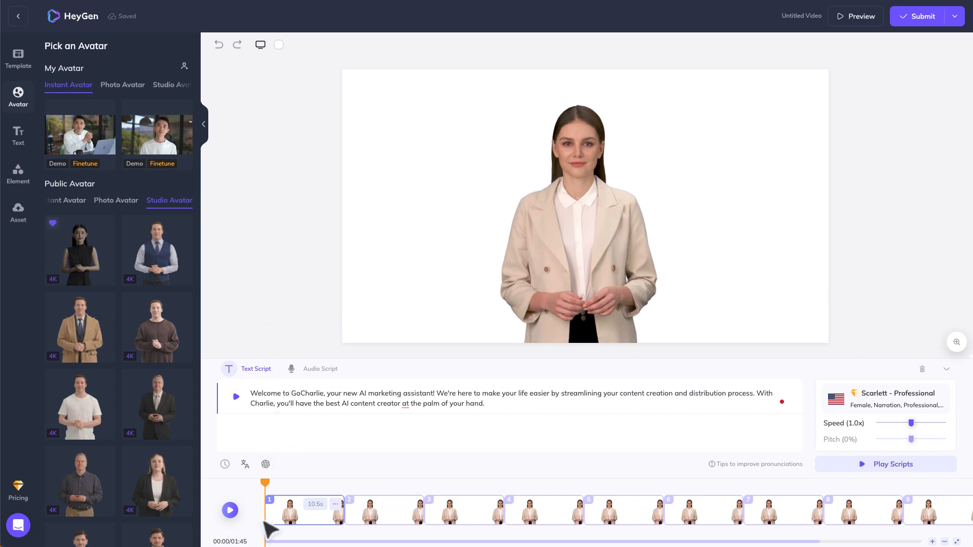
Review the script text of the first three scenes and return to scene 1.
left_click(370, 513)
left_click(289, 517)
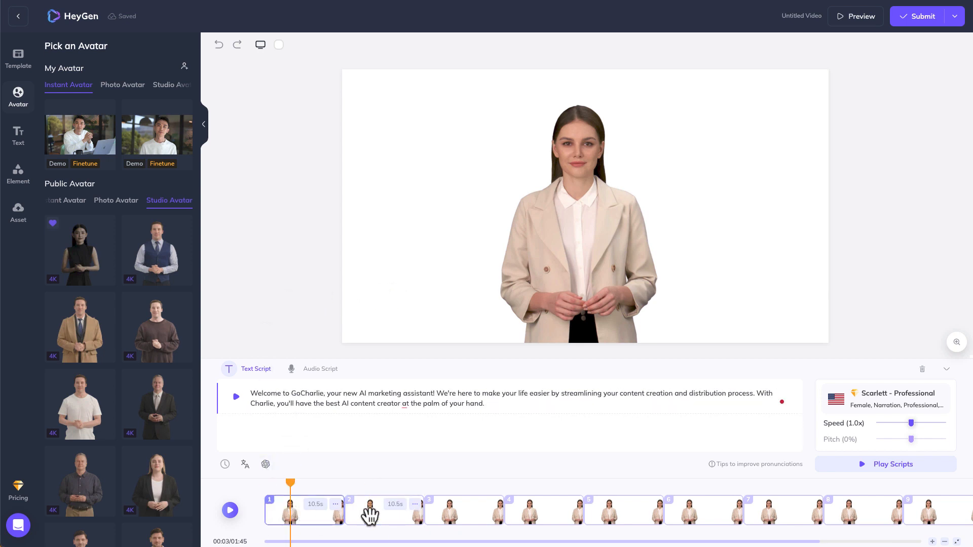
left_click(369, 512)
left_click(456, 511)
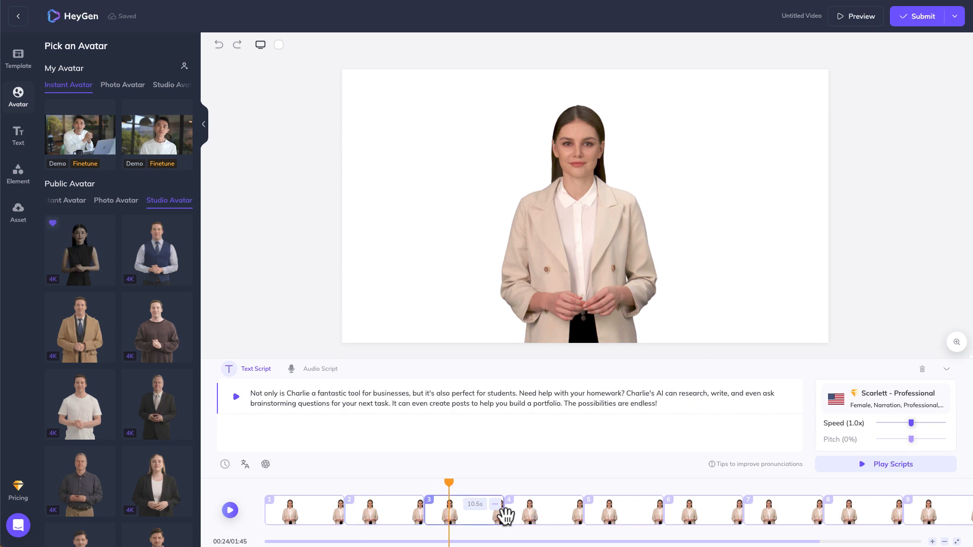
left_click(273, 506)
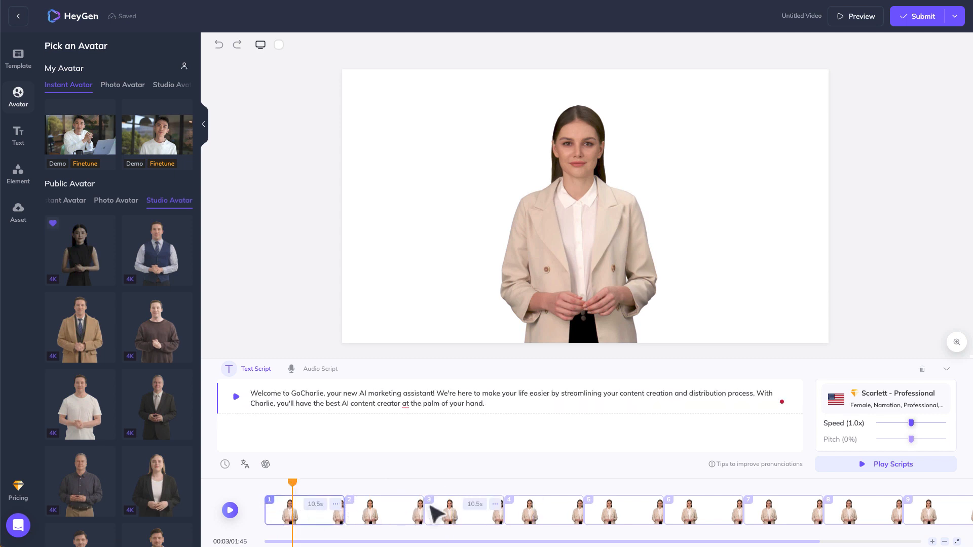
Replace the scene 1 avatar with the male studio avatar in the dark brown sweater.
left_click(590, 241)
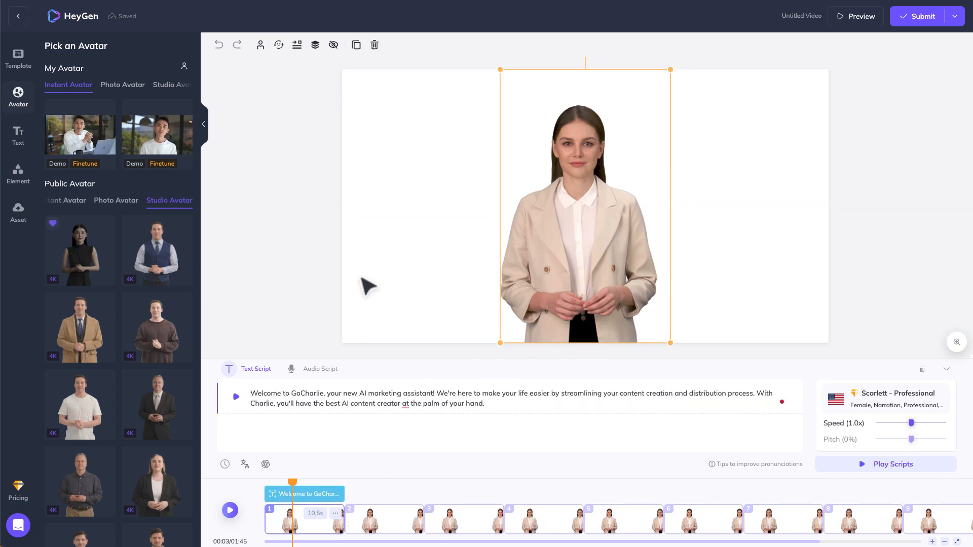
scroll(81, 385, "down", 1)
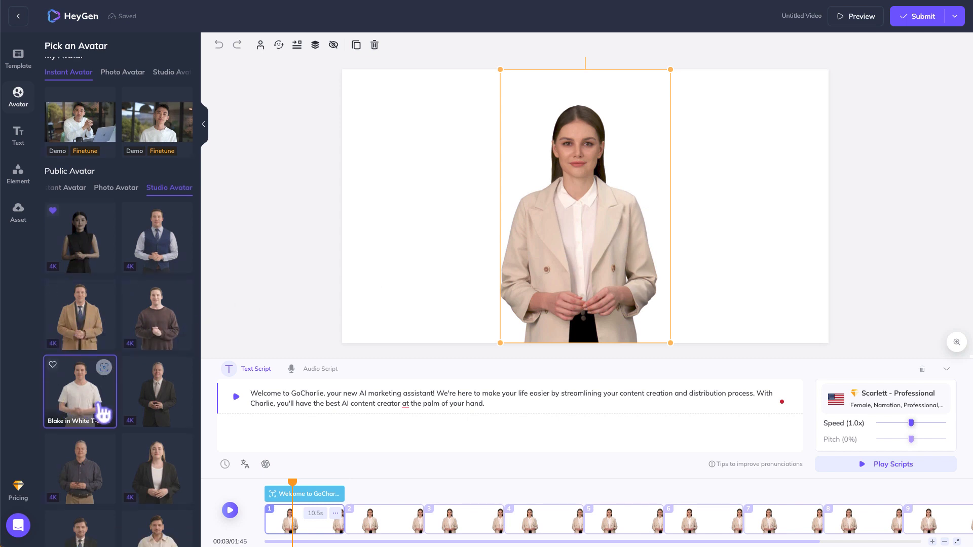
scroll(103, 410, "up", 1)
scroll(104, 420, "down", 6)
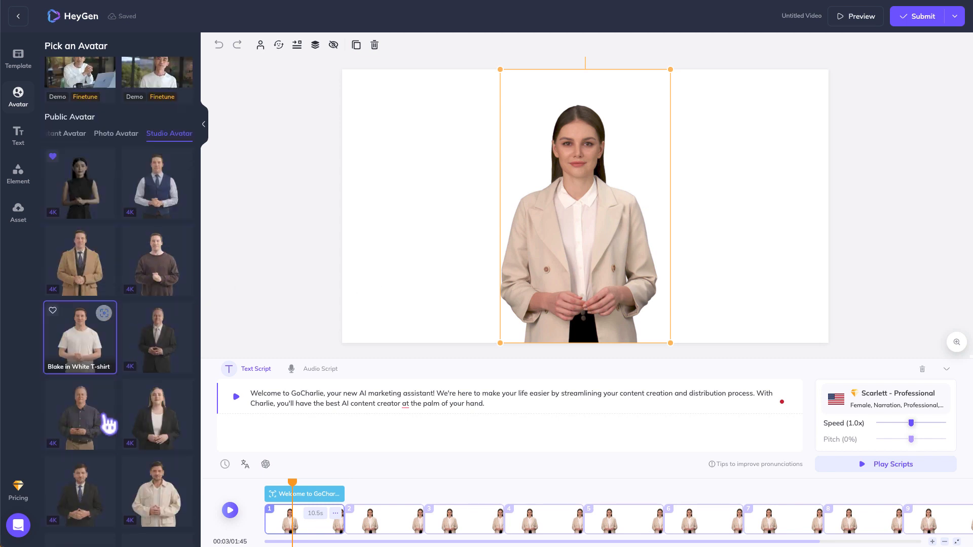
scroll(108, 421, "down", 5)
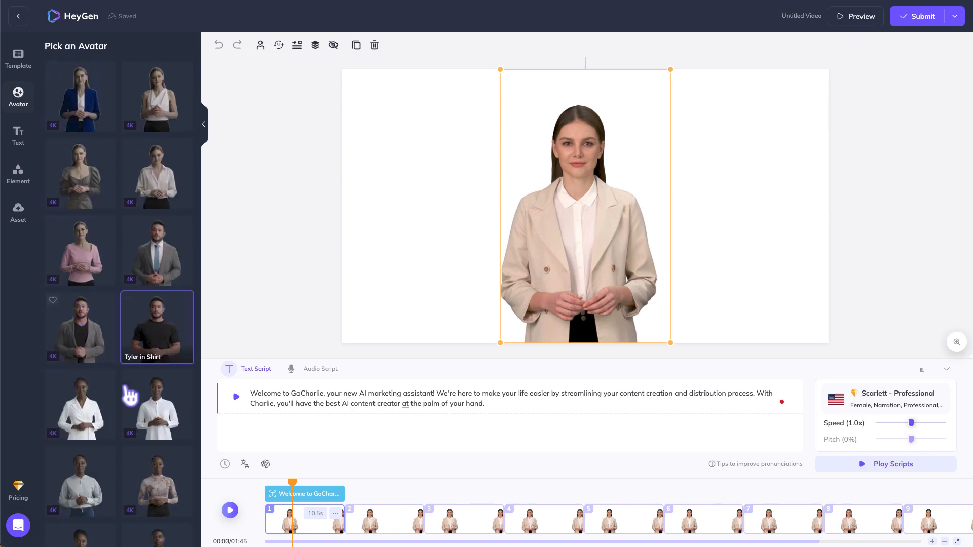
scroll(127, 396, "down", 5)
scroll(129, 400, "up", 10)
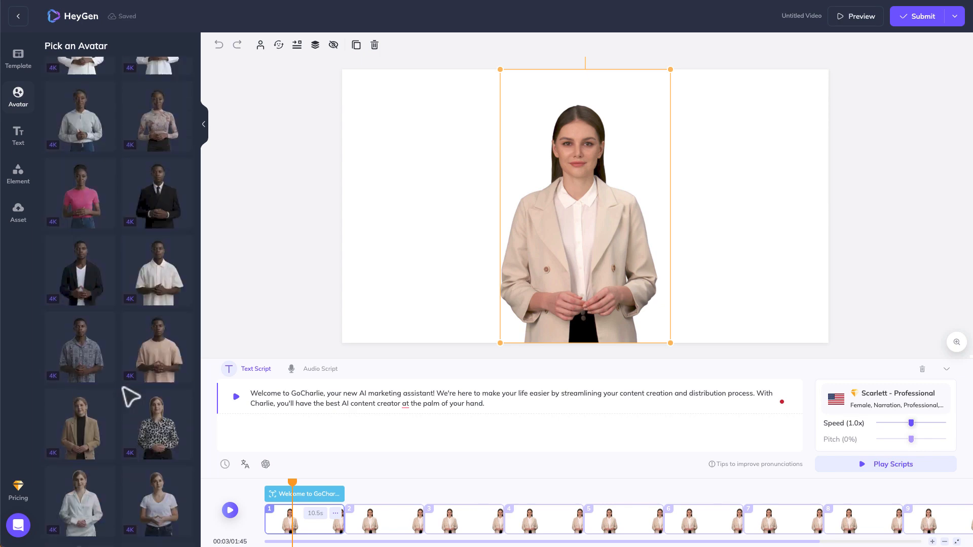
scroll(131, 203, "down", 2)
scroll(130, 203, "up", 2)
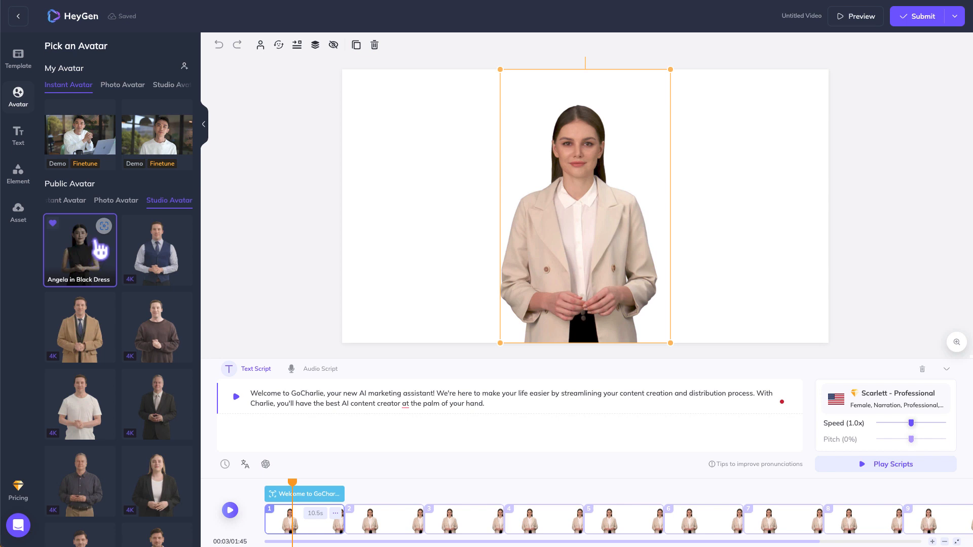
scroll(100, 249, "down", 1)
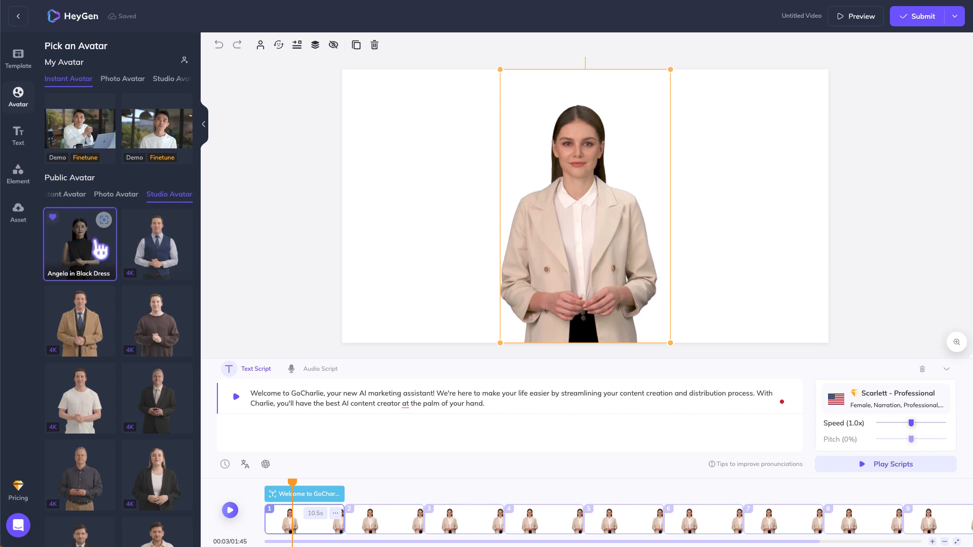
left_click(169, 332)
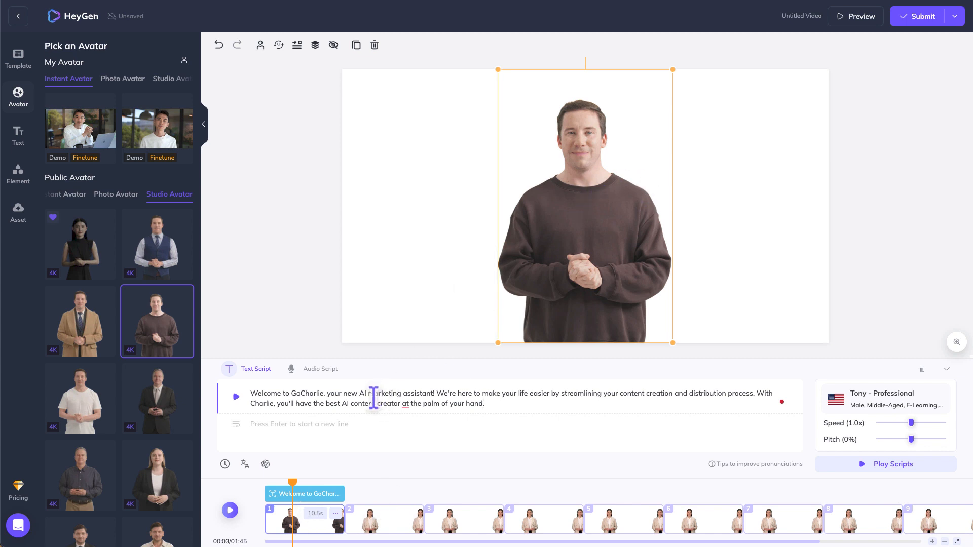
left_click(733, 228)
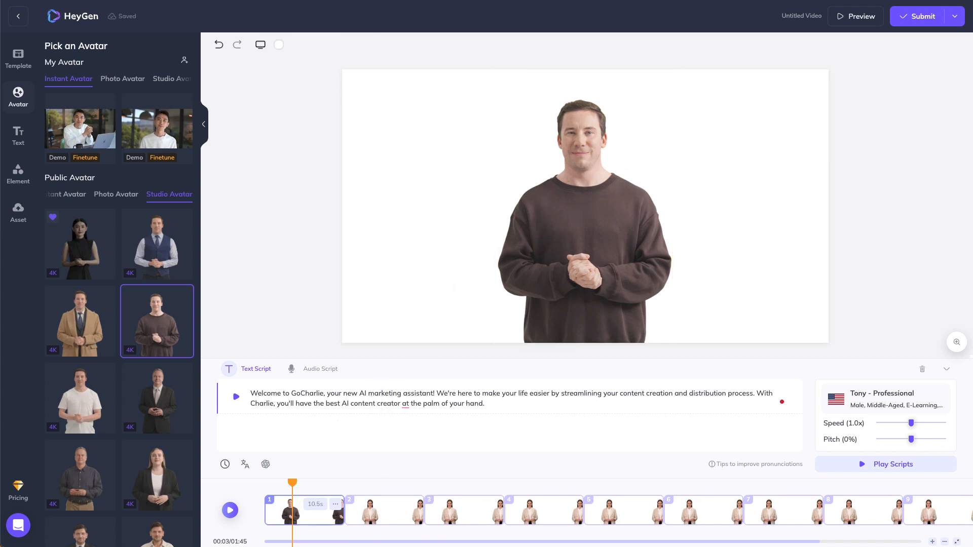
Apply the brown-sweater avatar to every scene by replacing all avatars.
left_click(590, 233)
right_click(590, 233)
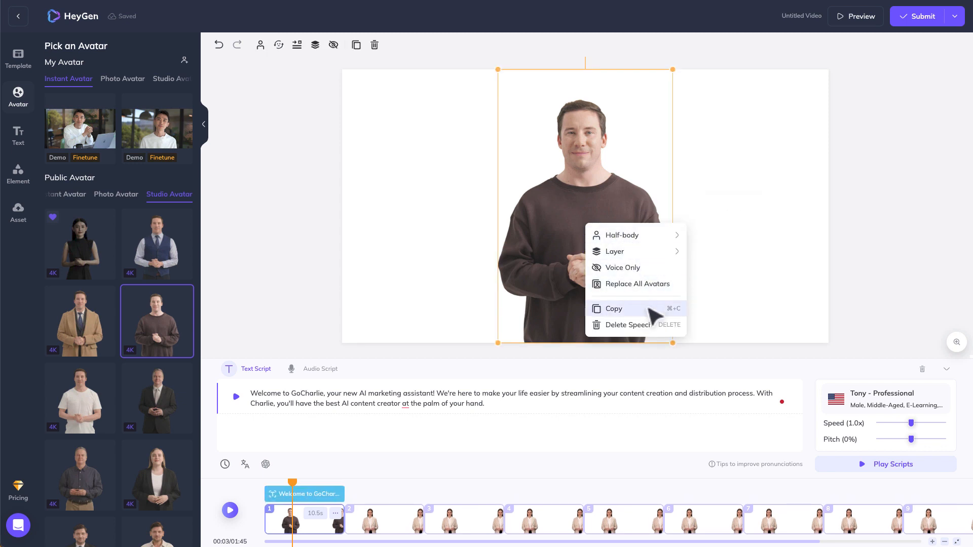
left_click(622, 290)
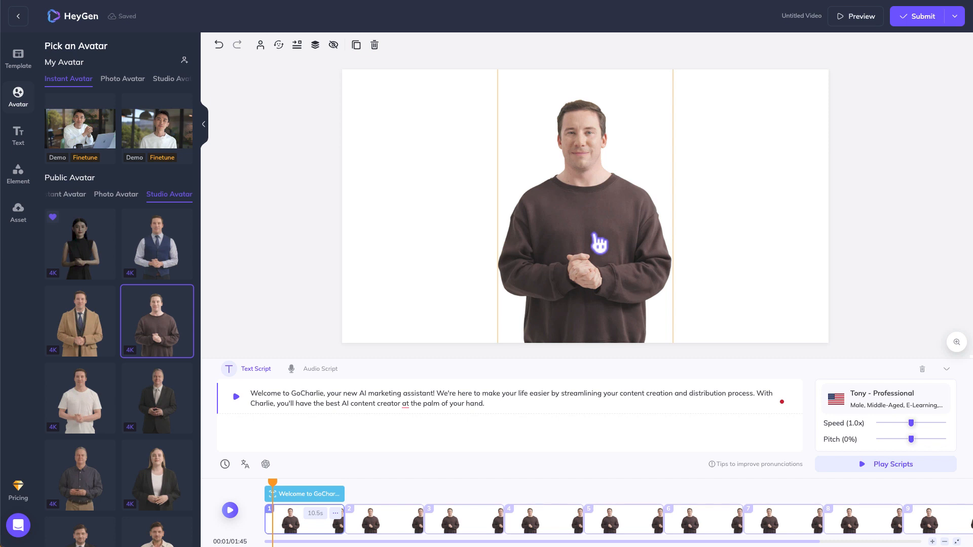
Try the Close-up view on the scene 1 avatar and switch it back to Half-body.
right_click(598, 239)
left_click(615, 223)
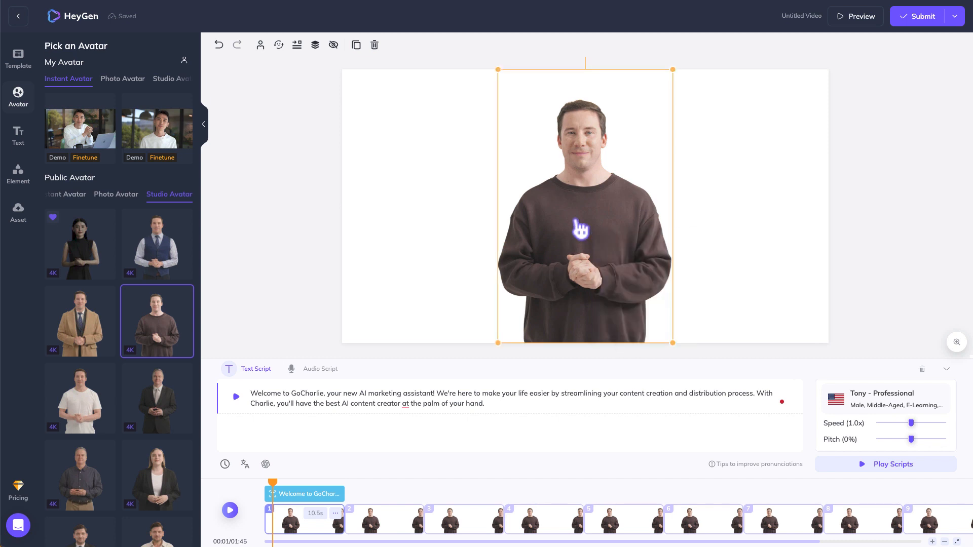
right_click(575, 222)
mouse_move(589, 234)
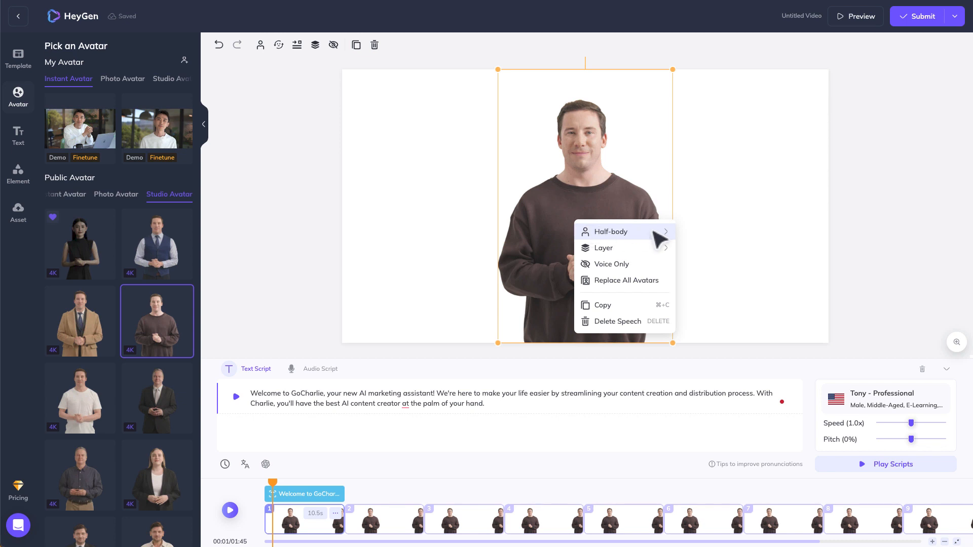
left_click(716, 210)
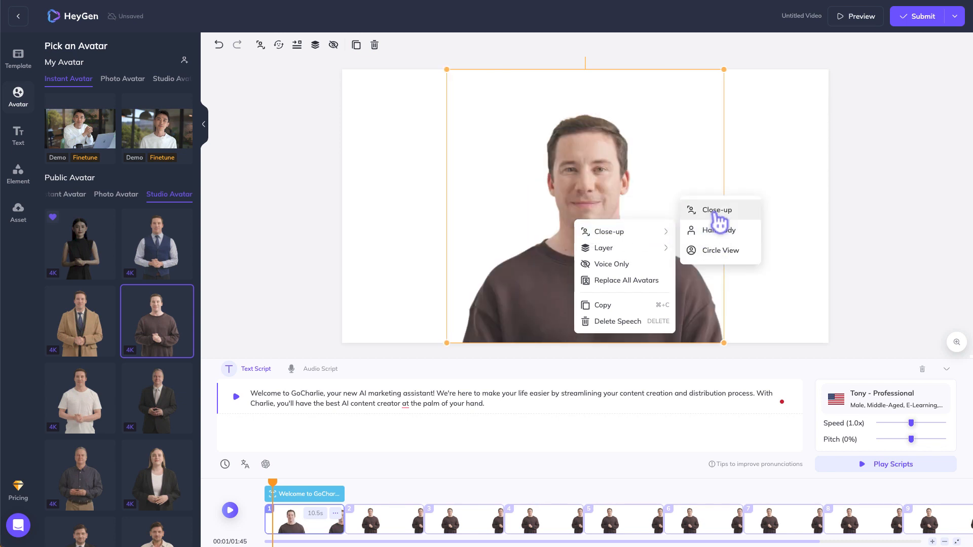
left_click(720, 230)
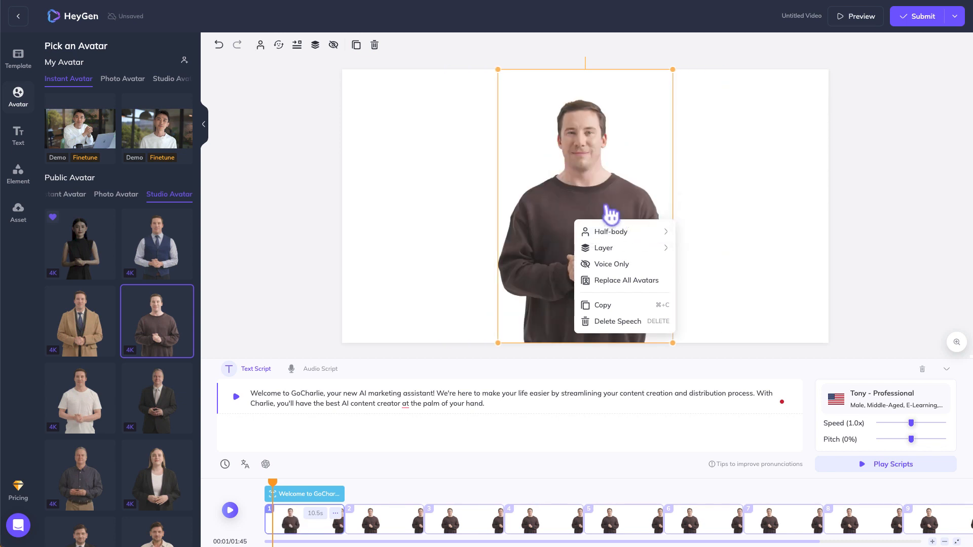
left_click(869, 200)
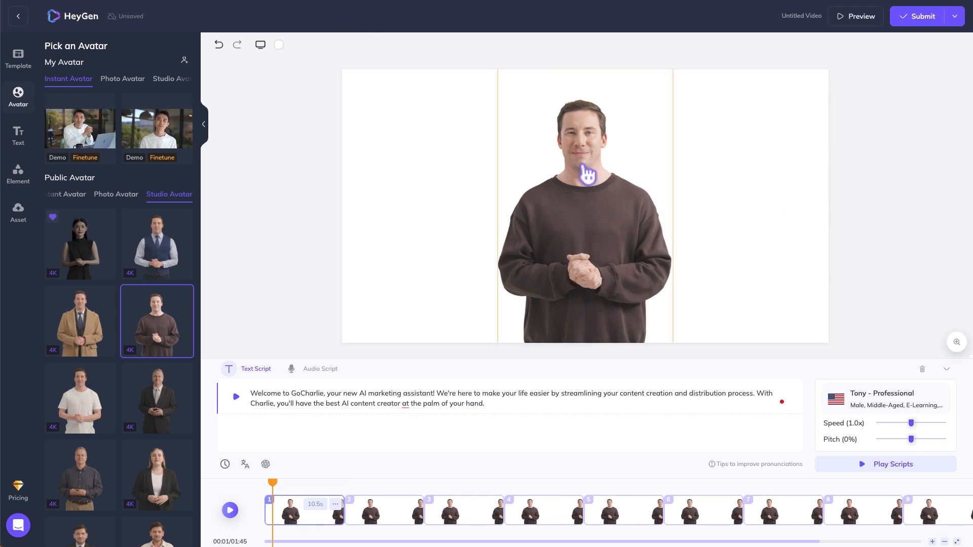
Set the scene 1 avatar to Circle View and place it in the lower-right corner of the canvas.
left_click(601, 234)
right_click(641, 235)
mouse_move(651, 238)
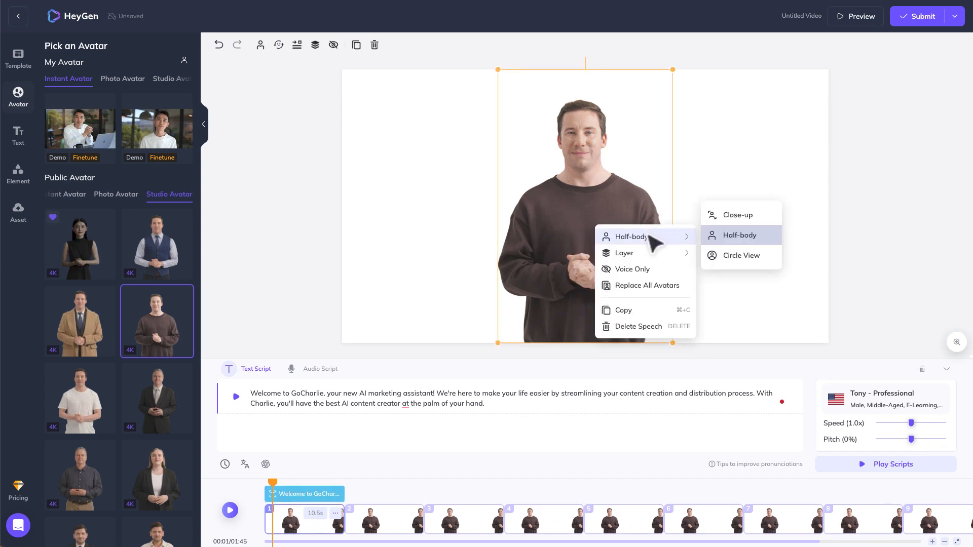
left_click(740, 256)
left_click_drag(615, 217, 775, 279)
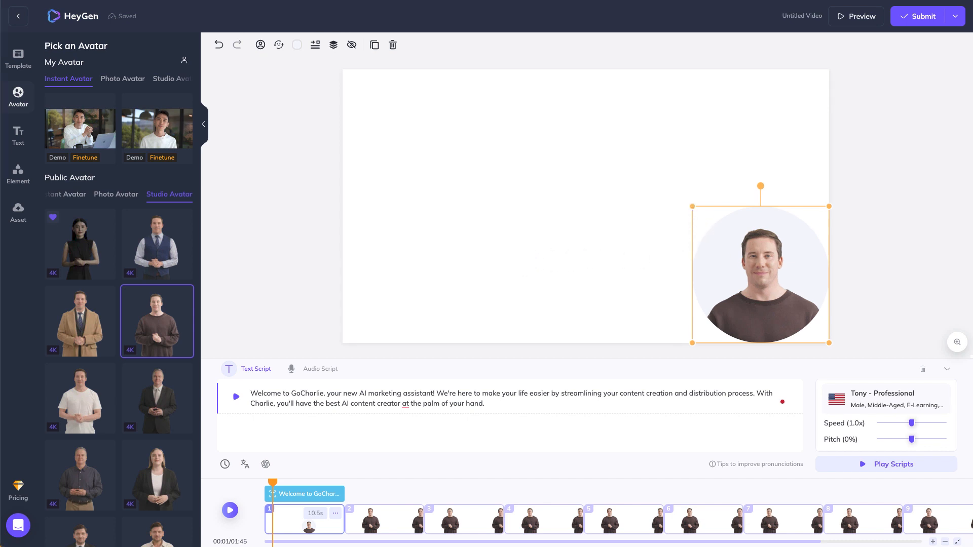
left_click(550, 242)
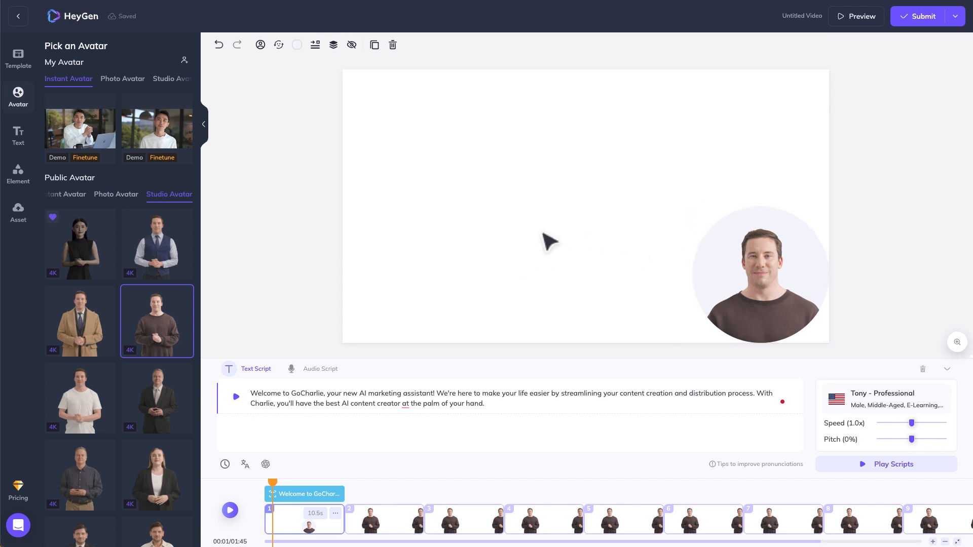
Search the free image elements for "office" and look through the results for a scene 1 background.
left_click(19, 187)
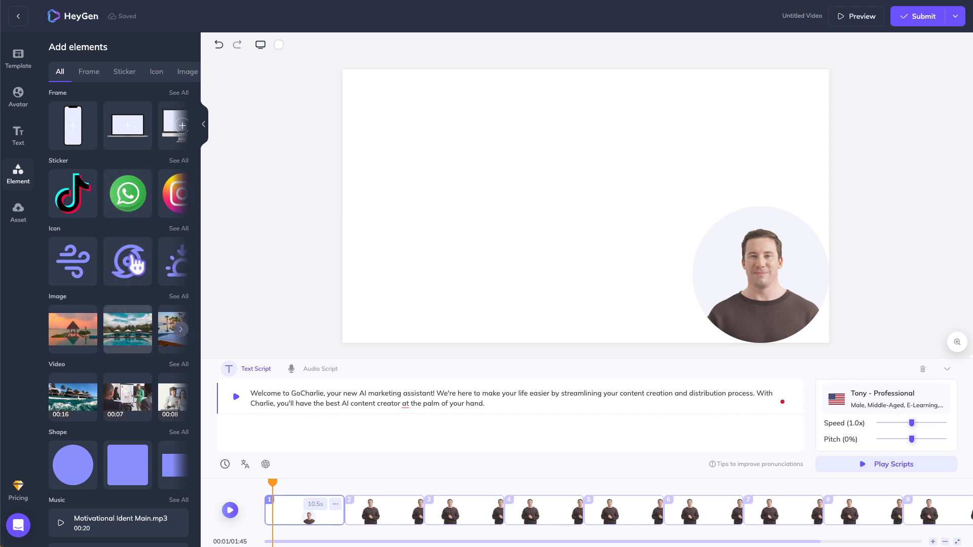
left_click(188, 72)
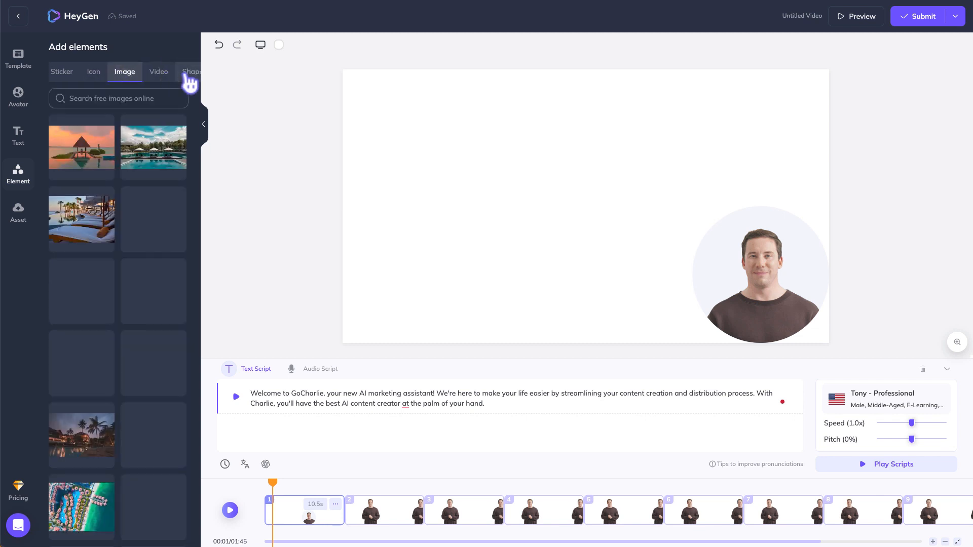
left_click(139, 97)
type("oo")
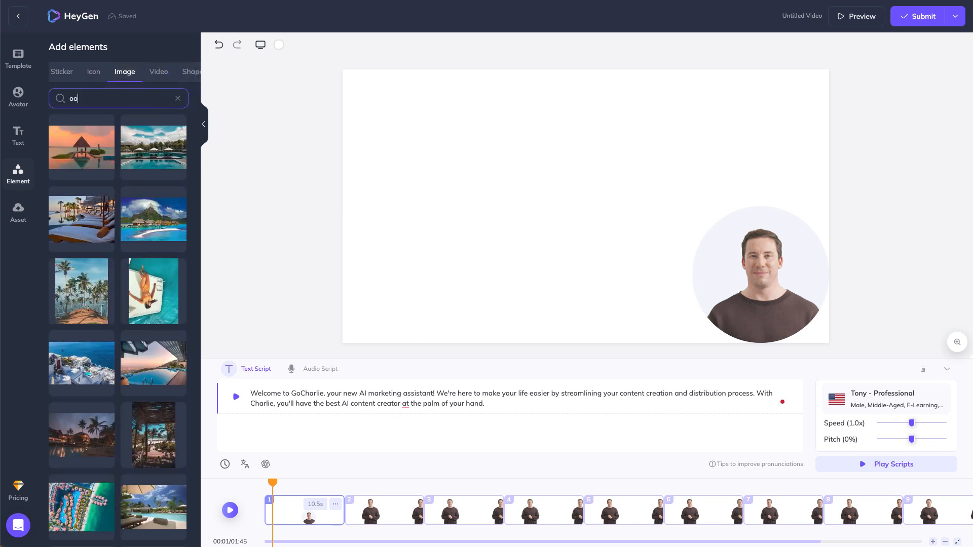
type("ffice")
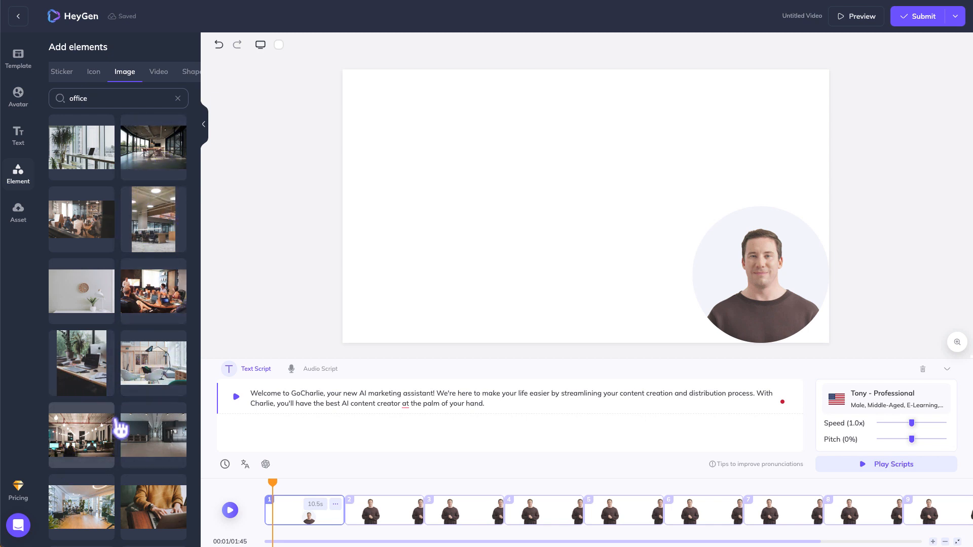
scroll(121, 416, "down", 1)
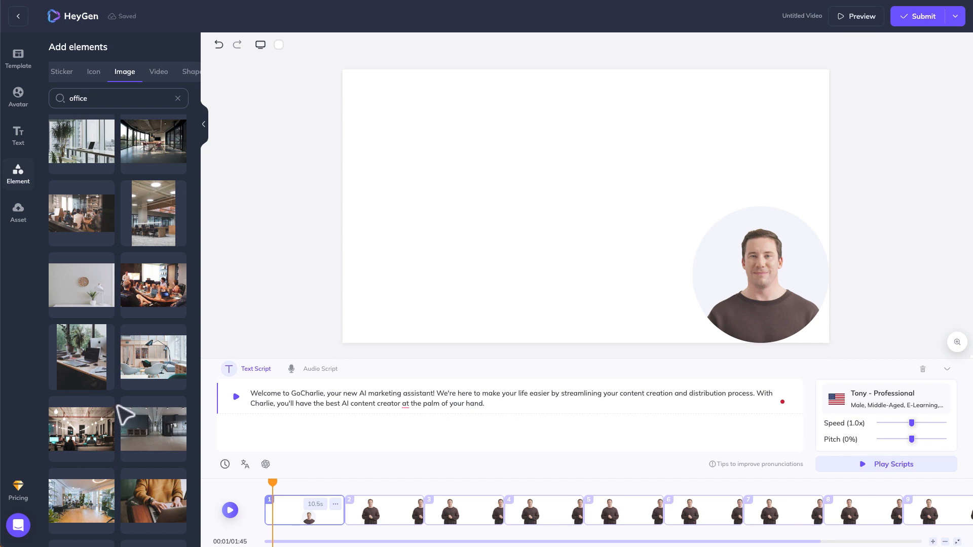
scroll(126, 414, "down", 10)
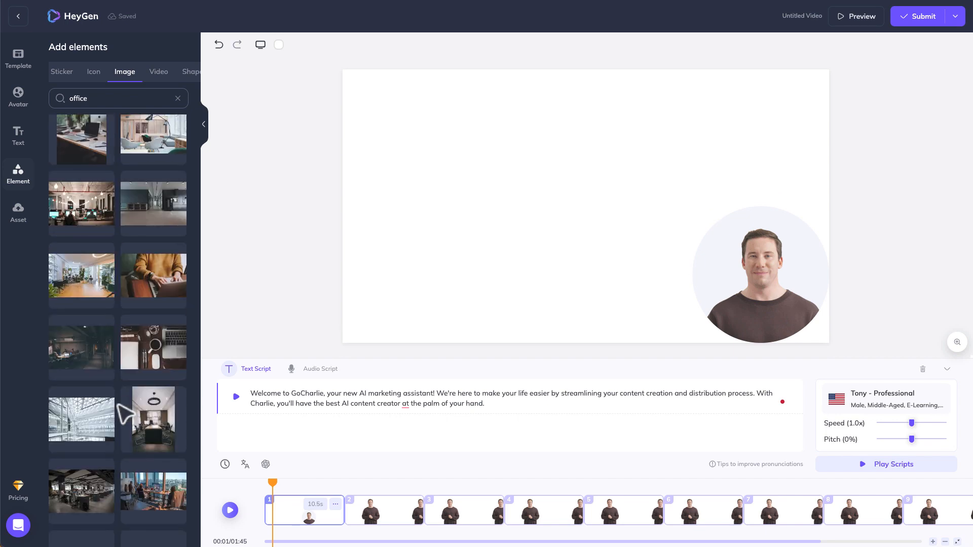
scroll(124, 414, "down", 5)
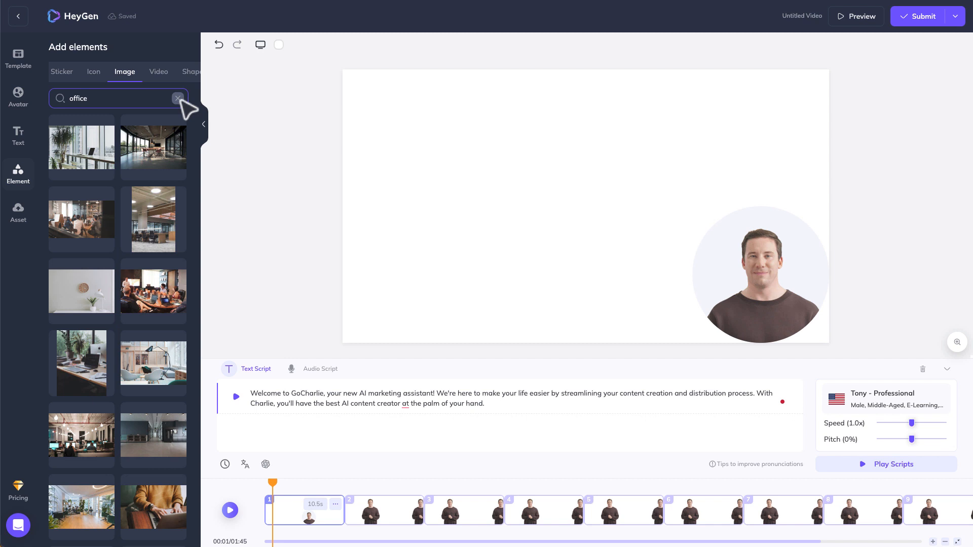
Add the office image with the wooden meeting table and red chairs to scene 1 and set it as the background.
left_click(162, 147)
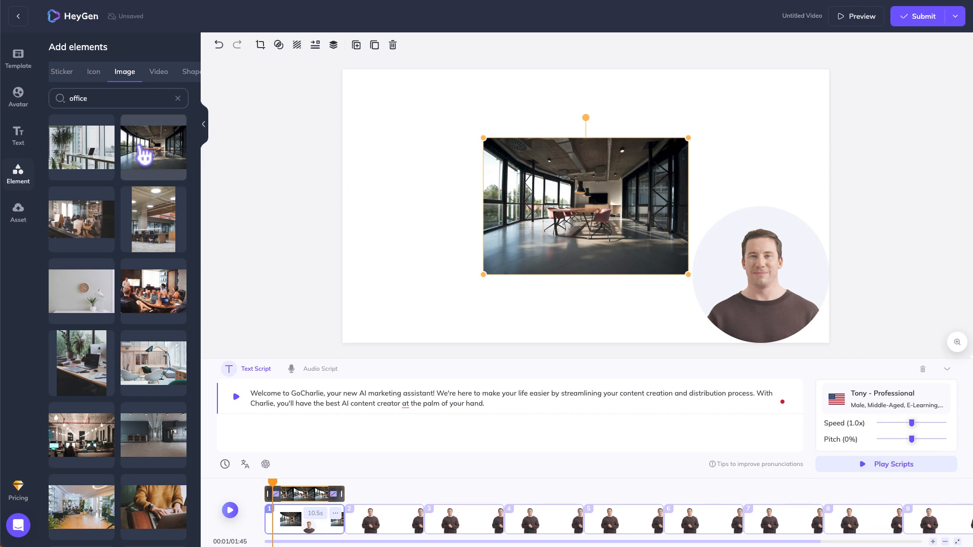
right_click(550, 196)
left_click(626, 228)
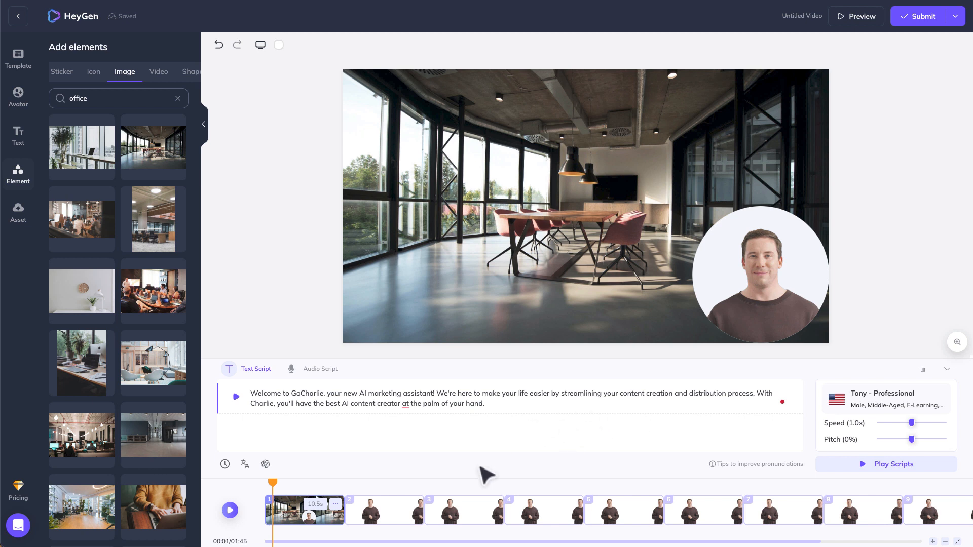
Select scene 2 and search the free video elements for "office".
left_click(380, 518)
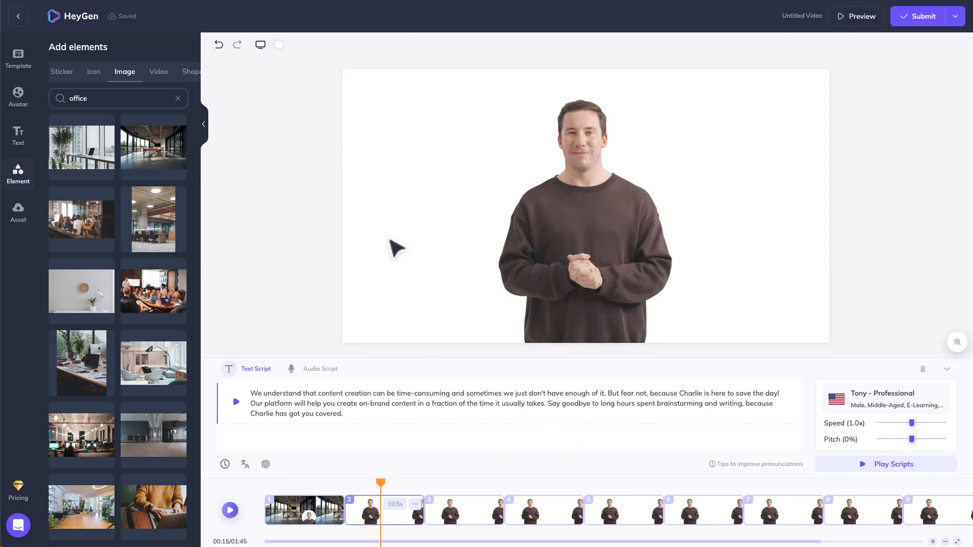
left_click(157, 74)
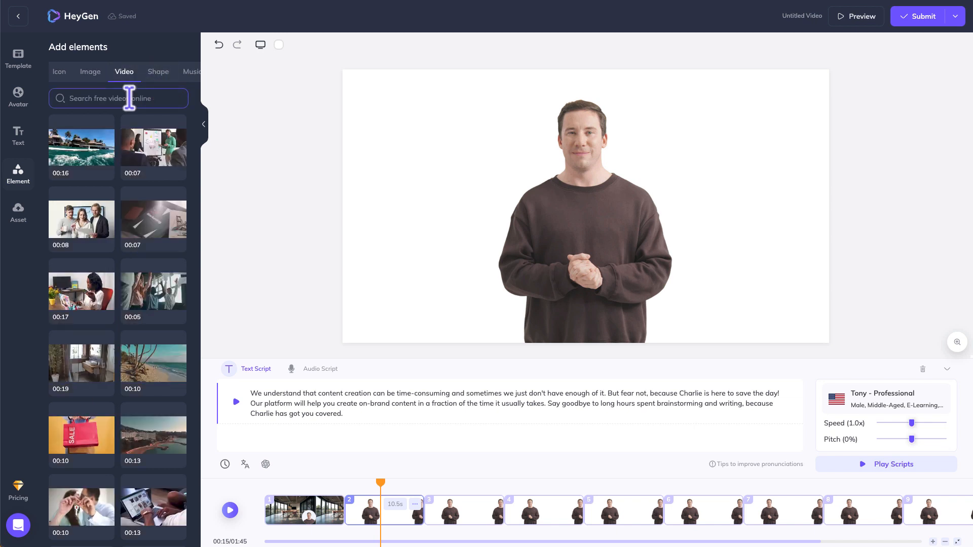
left_click(130, 97)
type("office")
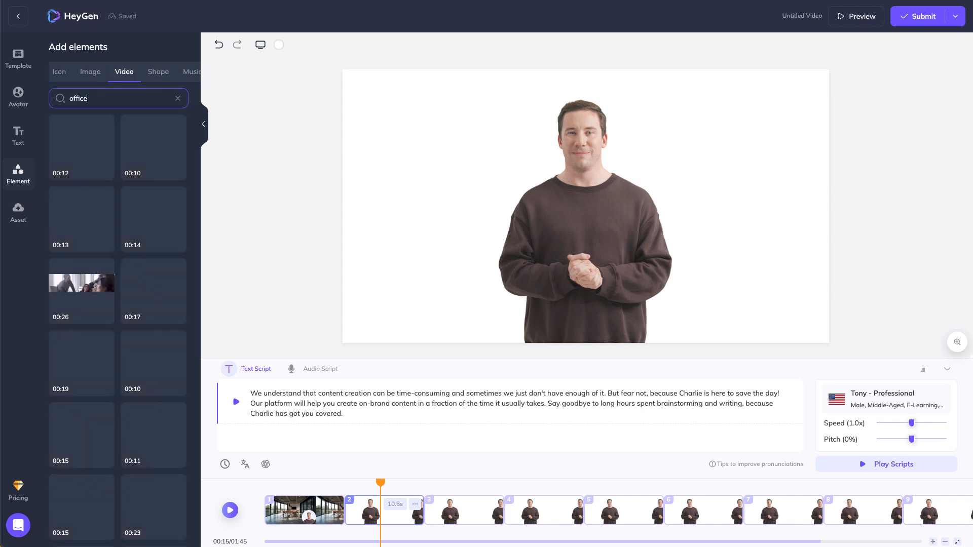
Add the 00:13 blurred office clip to scene 2 and set it as the background behind the avatar.
left_click(91, 219)
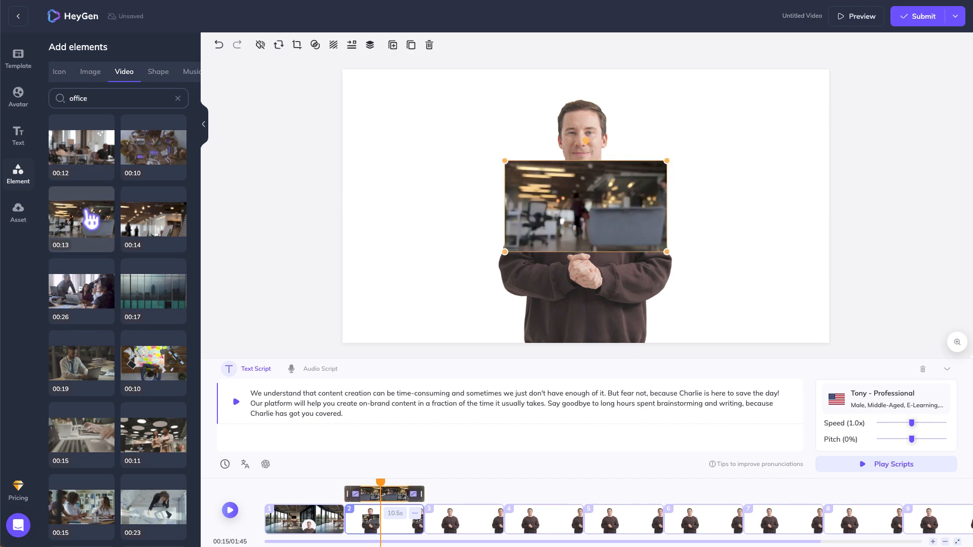
right_click(557, 199)
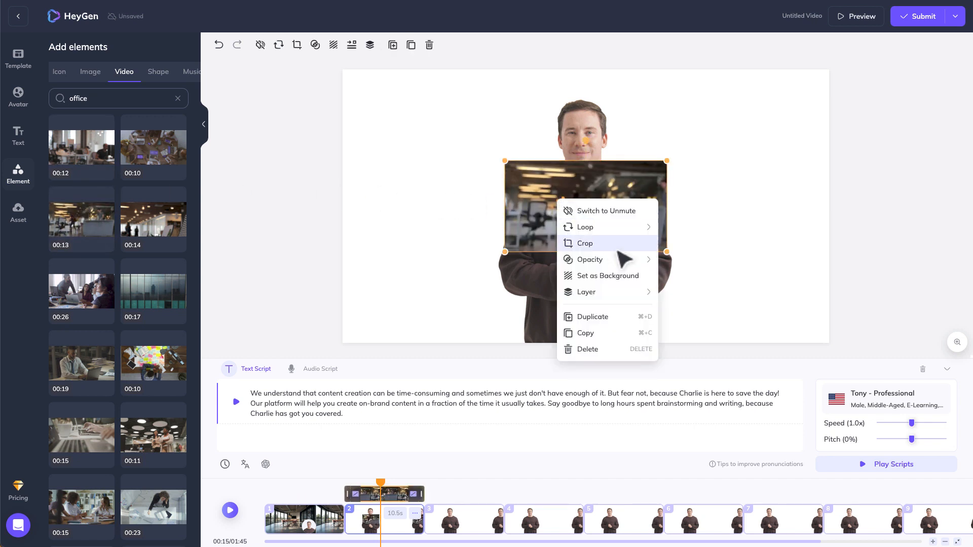
left_click(627, 284)
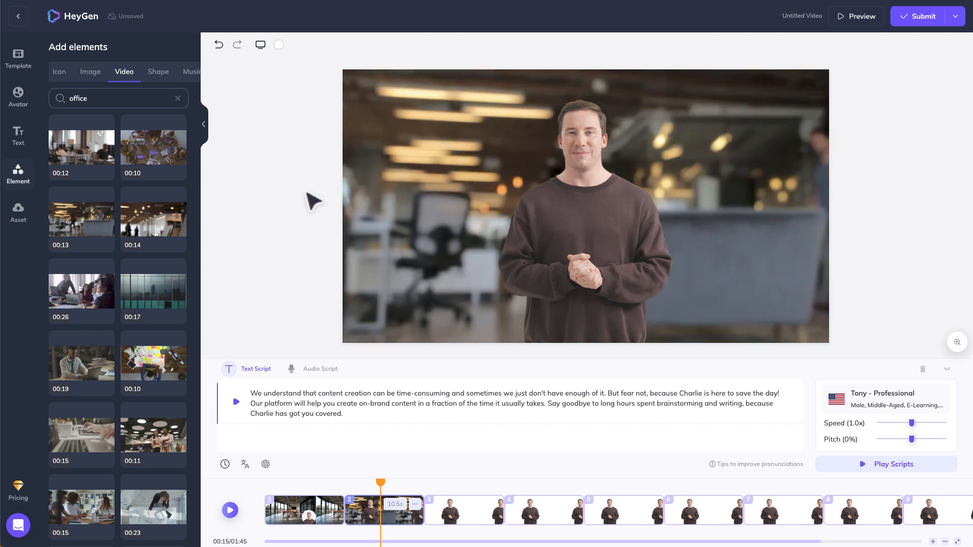
left_click(588, 230)
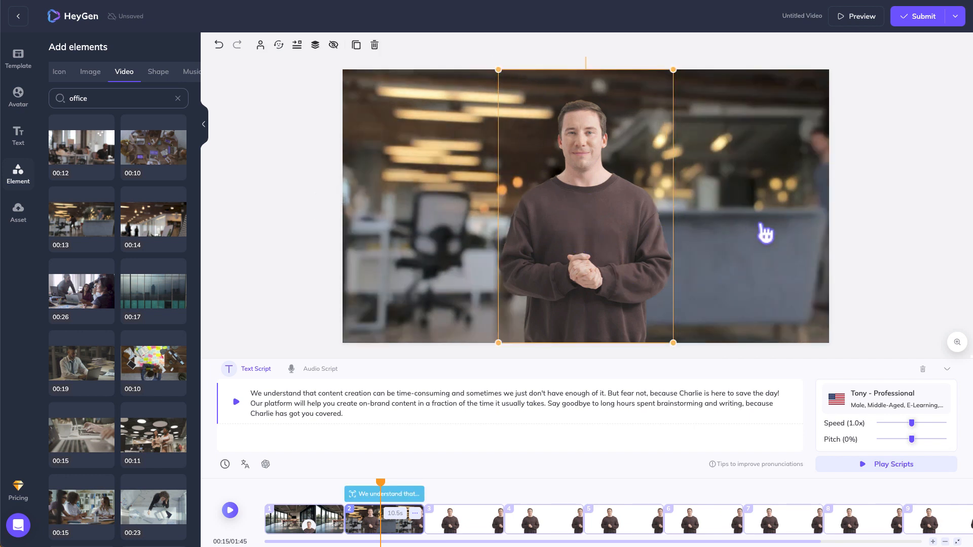
left_click(856, 206)
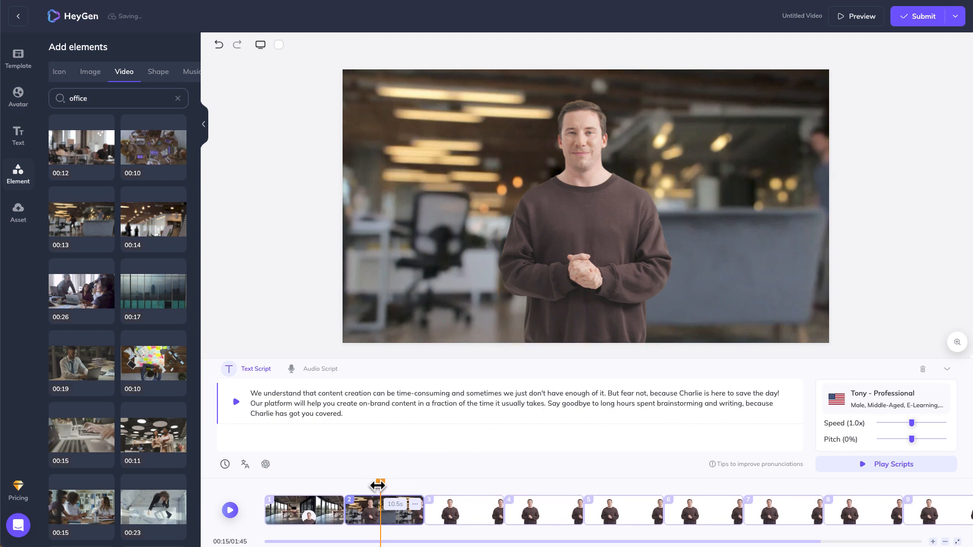
Play the video from the beginning through scene 1 into scene 2 to check the backgrounds, and pause it.
left_click_drag(380, 485, 256, 485)
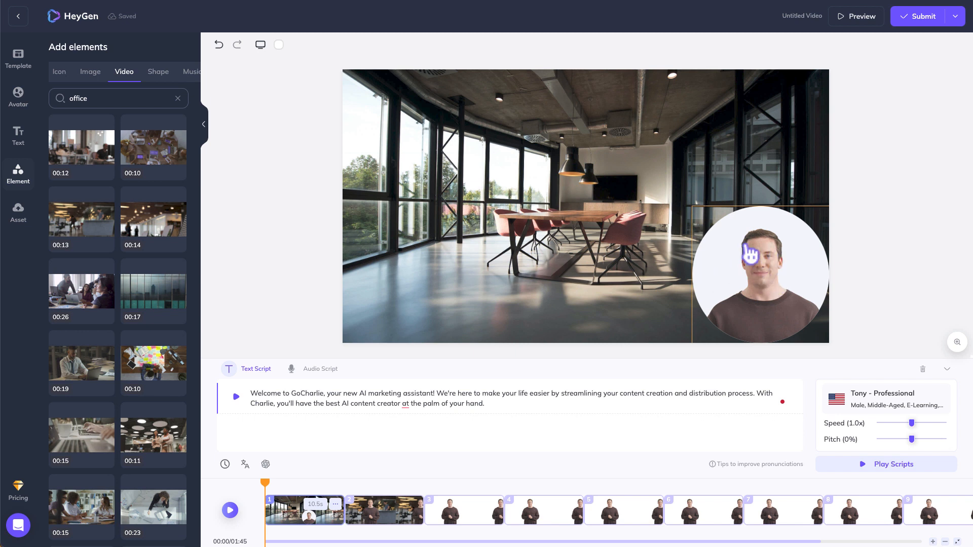
left_click(230, 510)
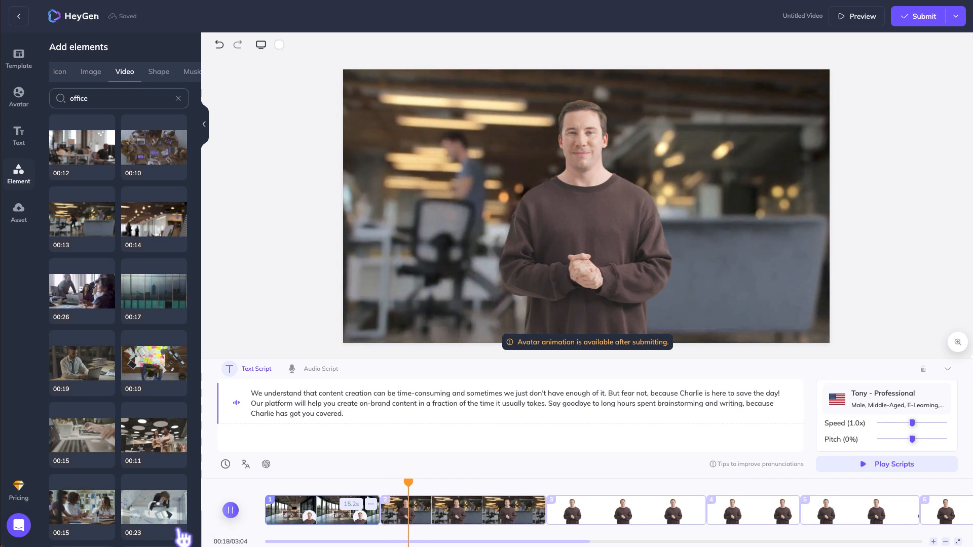
left_click(231, 512)
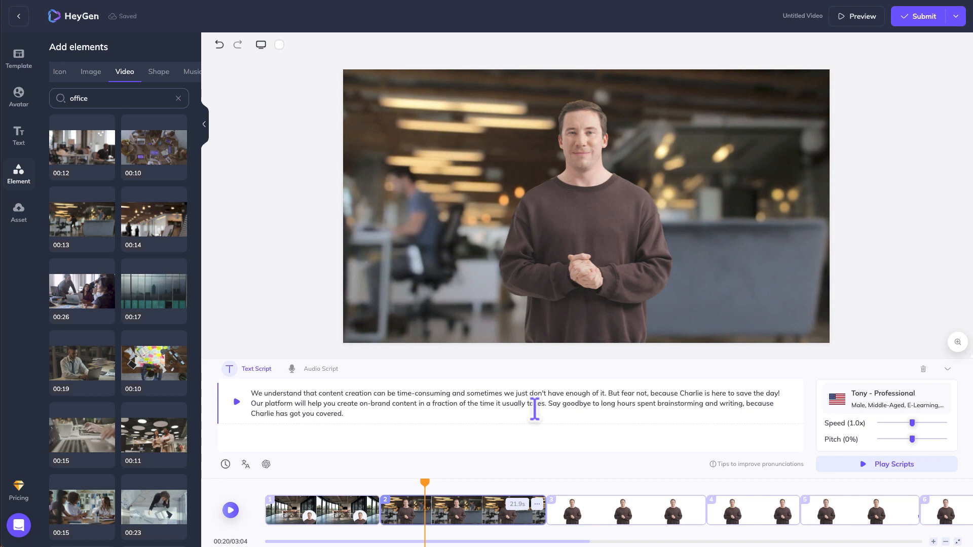
left_click(60, 72)
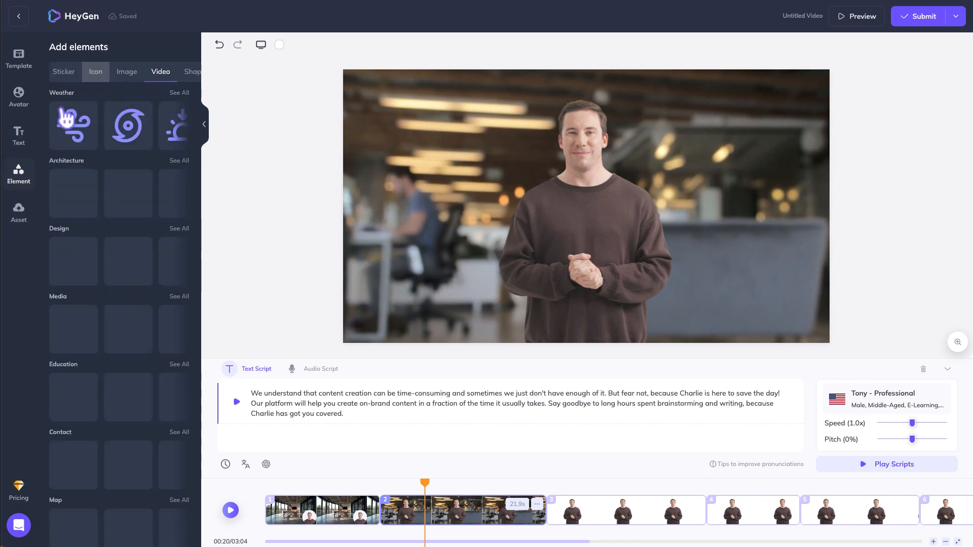
left_click(91, 72)
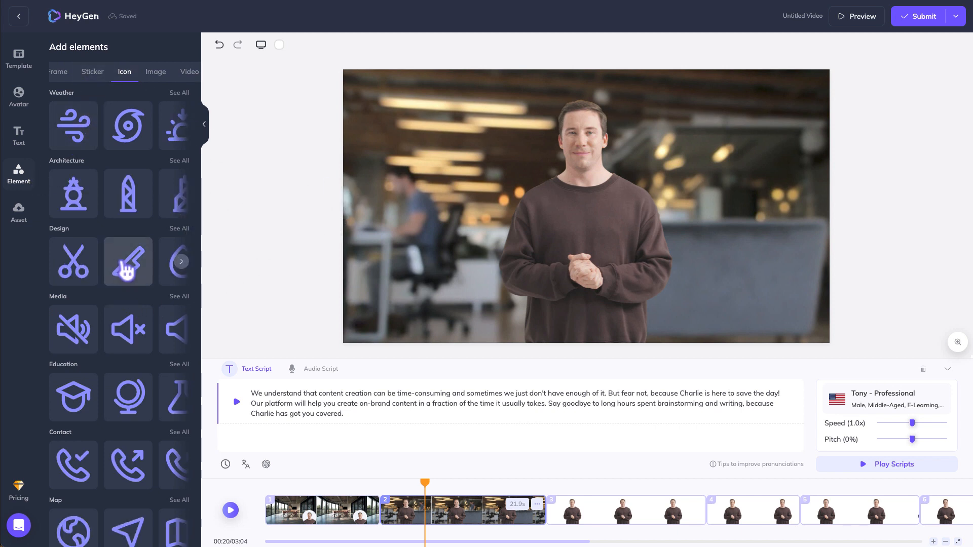
left_click_drag(123, 267, 552, 385)
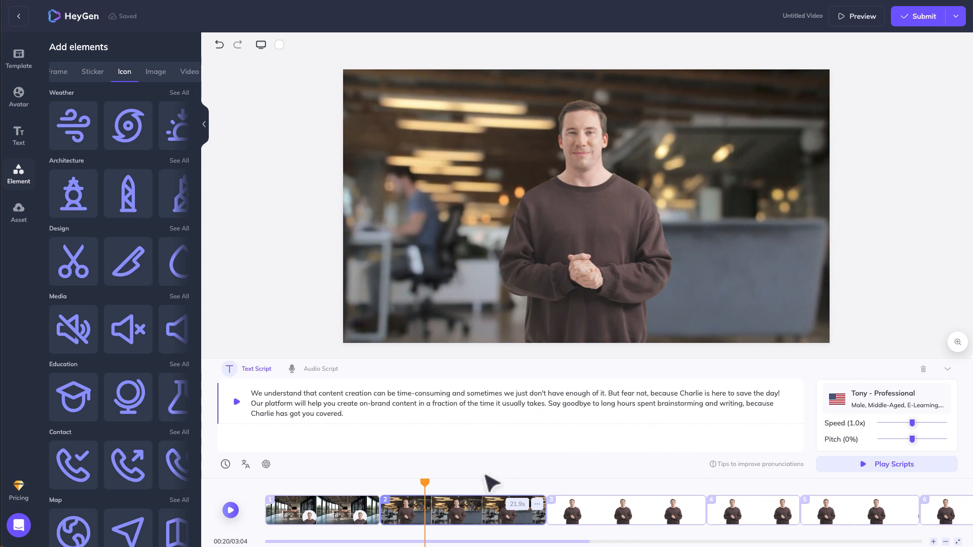
Filter the AI voices for scene 1 by Adjustable Speed, Adjustable Pitch and Pause support, and close the voice selection.
left_click(313, 510)
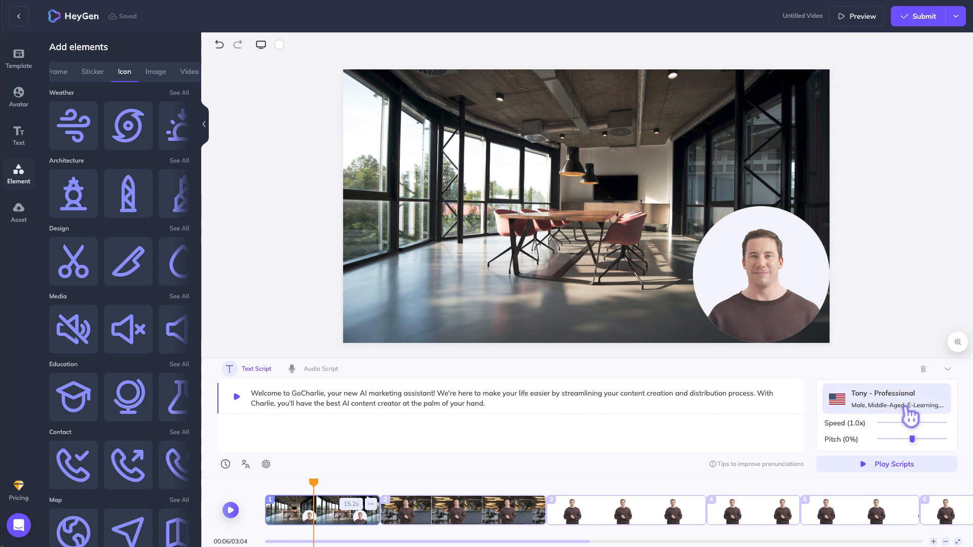
left_click(884, 405)
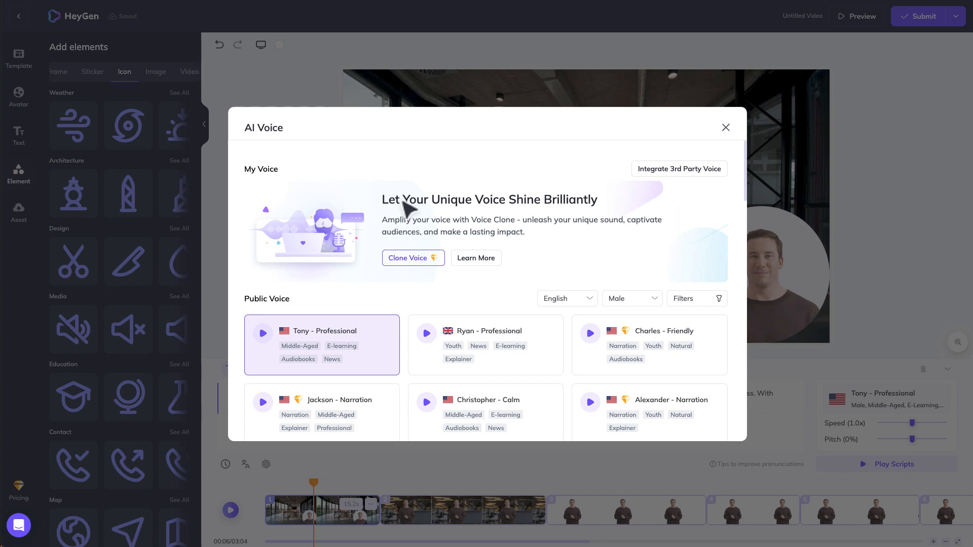
scroll(318, 342, "down", 1)
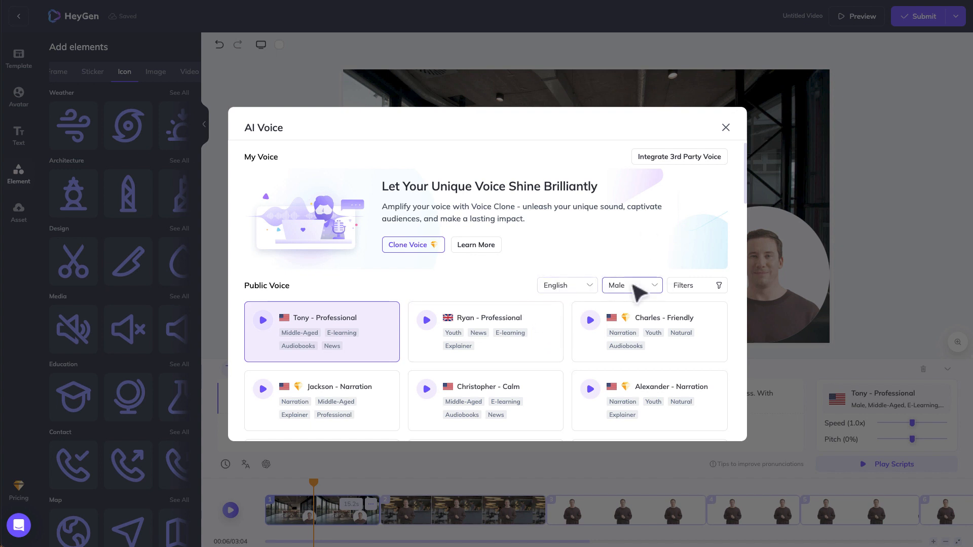
left_click(719, 287)
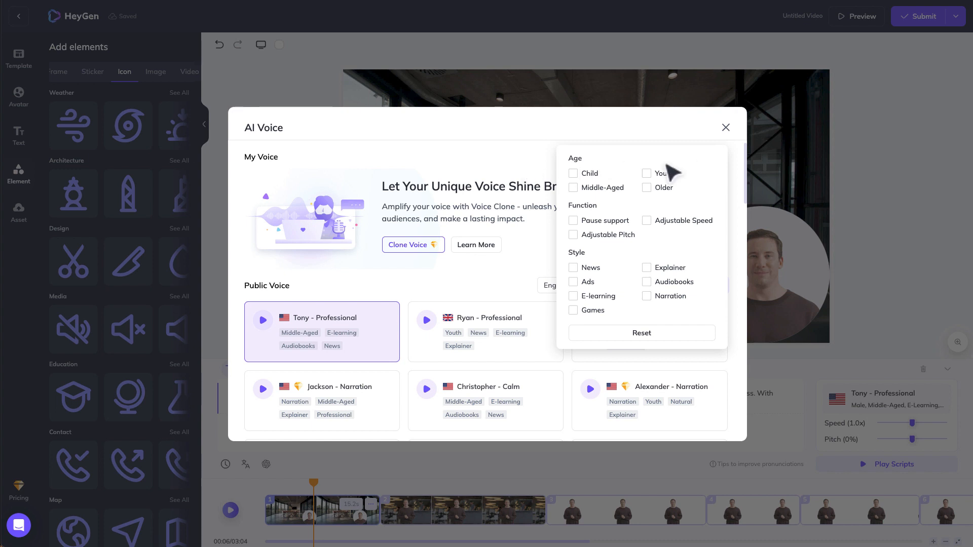
left_click(658, 223)
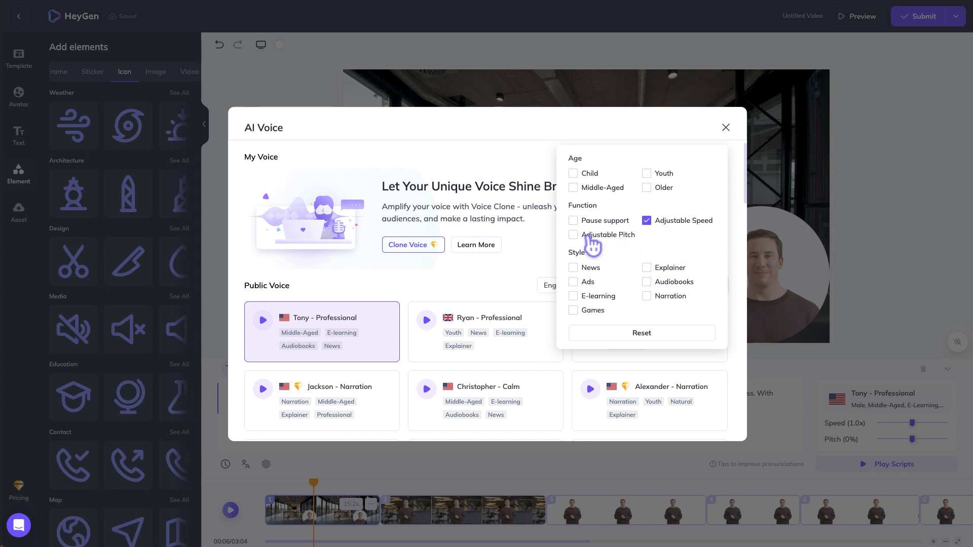
left_click(583, 234)
left_click(574, 222)
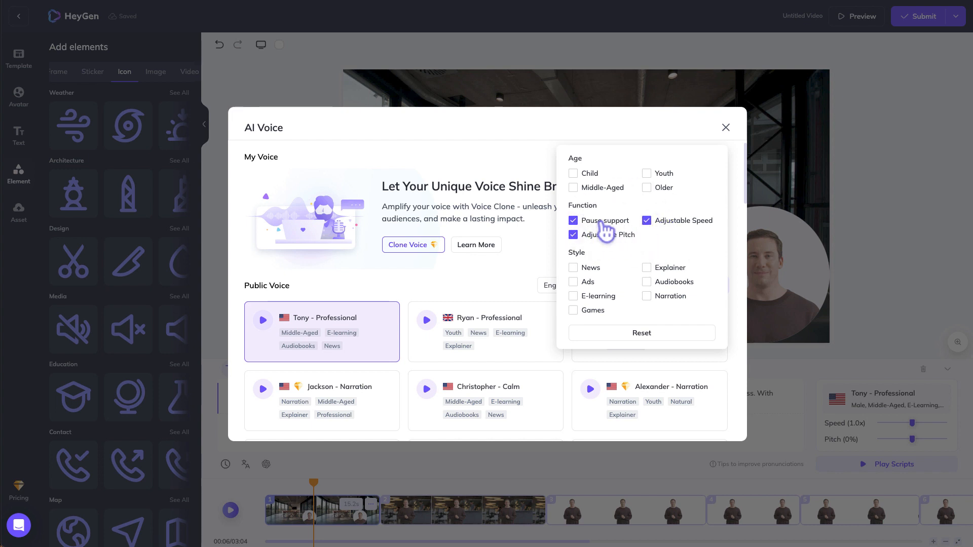
left_click(726, 129)
left_click(727, 129)
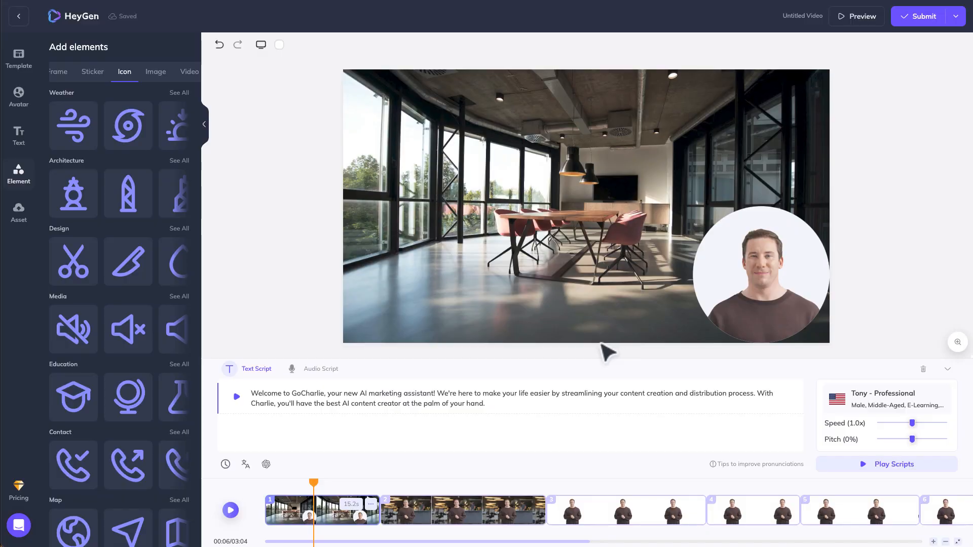
Reopen the AI voices for scene 1 and apply the Adjustable Speed, Pause support and Adjustable Pitch filters to the public voices.
left_click(863, 405)
scroll(616, 348, "down", 3)
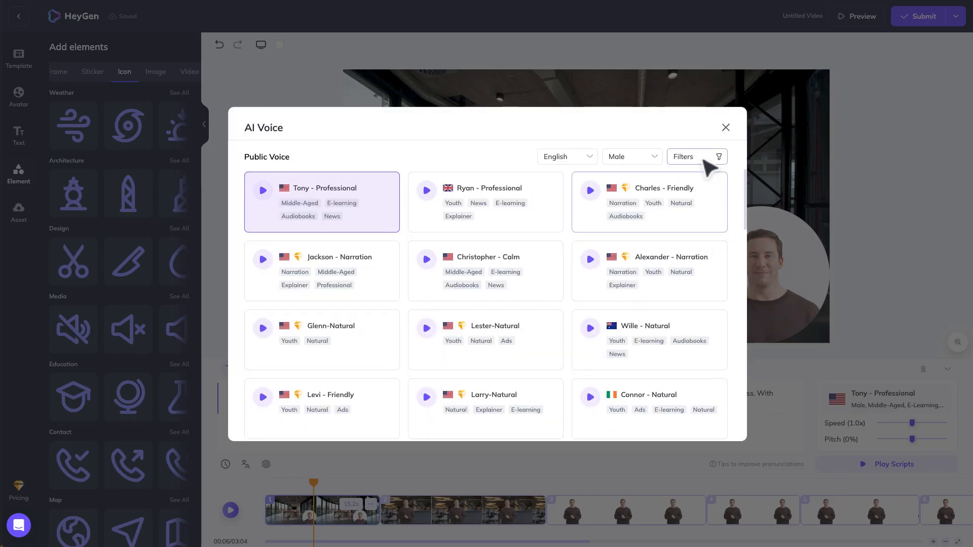
left_click(704, 158)
left_click(673, 248)
left_click(609, 250)
left_click(608, 261)
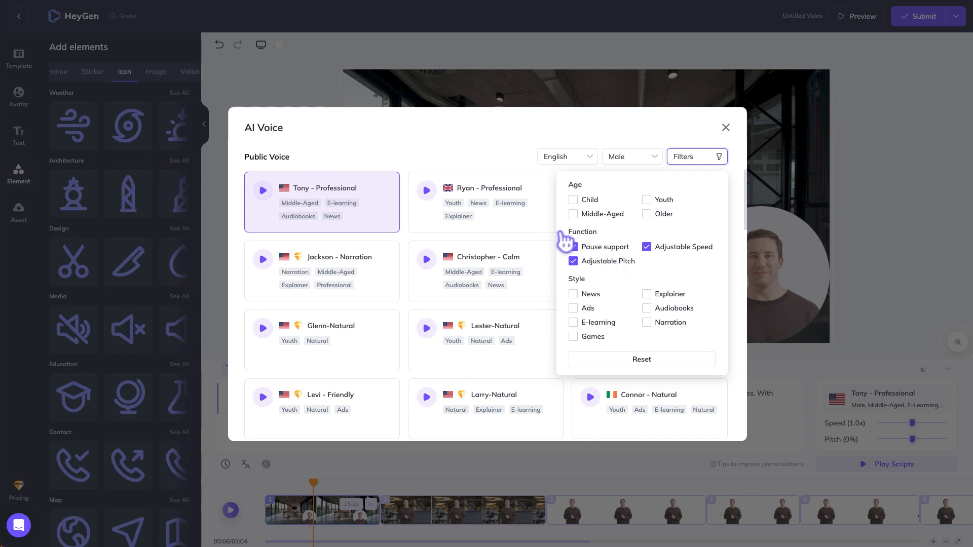
Play the sample of the Jackson - Narration voice and reopen the public voice filters.
scroll(611, 340, "down", 1)
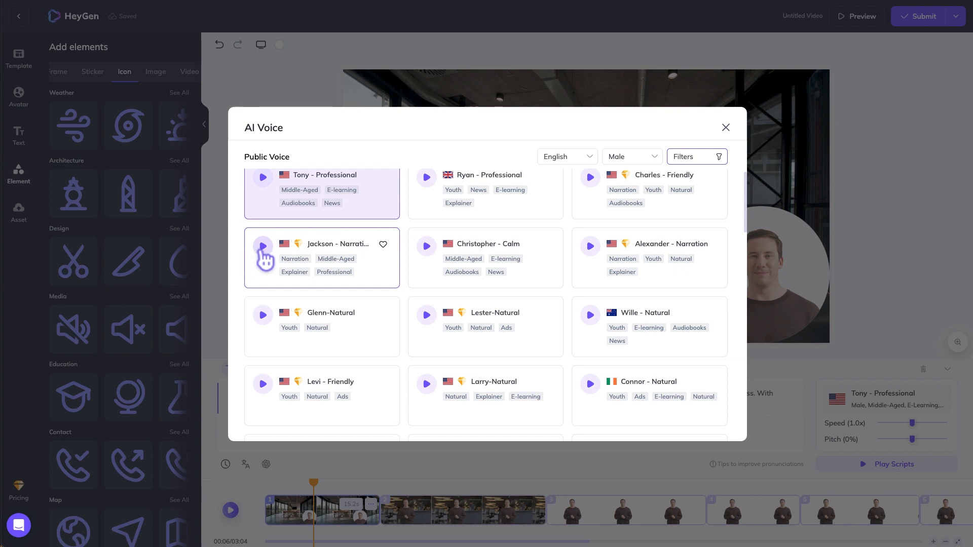
left_click(262, 247)
left_click(262, 248)
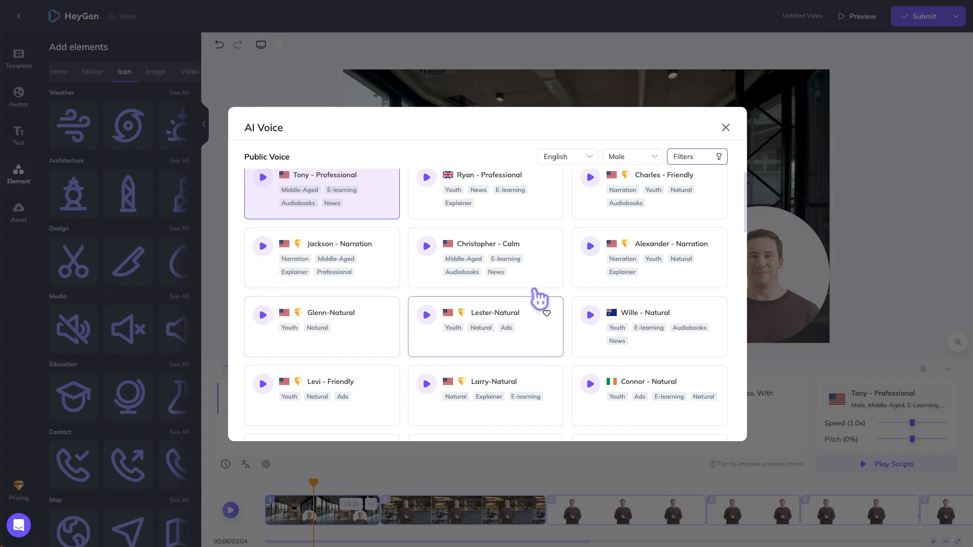
left_click(695, 159)
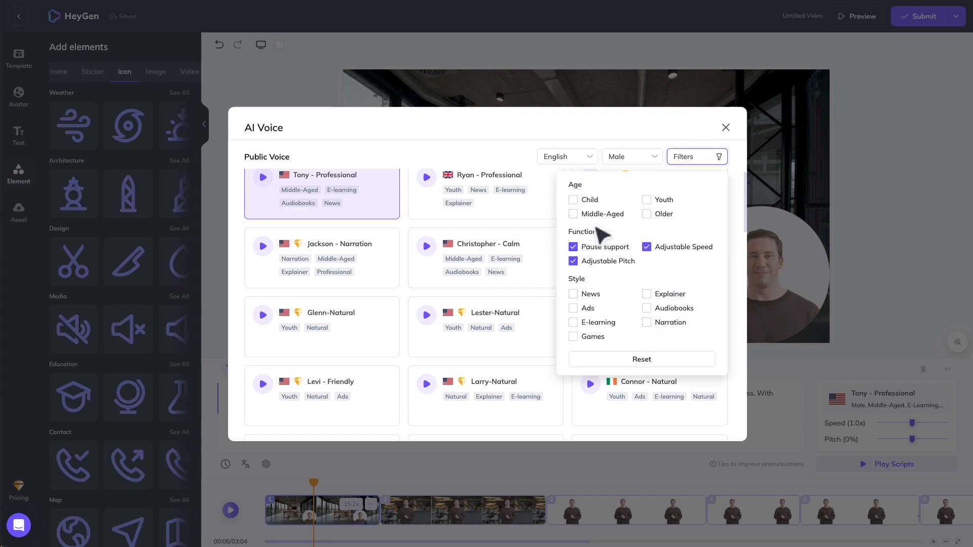
Filter the public voices by the Youth age group and play the samples of Lester-Natural, Glenn-Natural and Alexander - Narration.
left_click(647, 201)
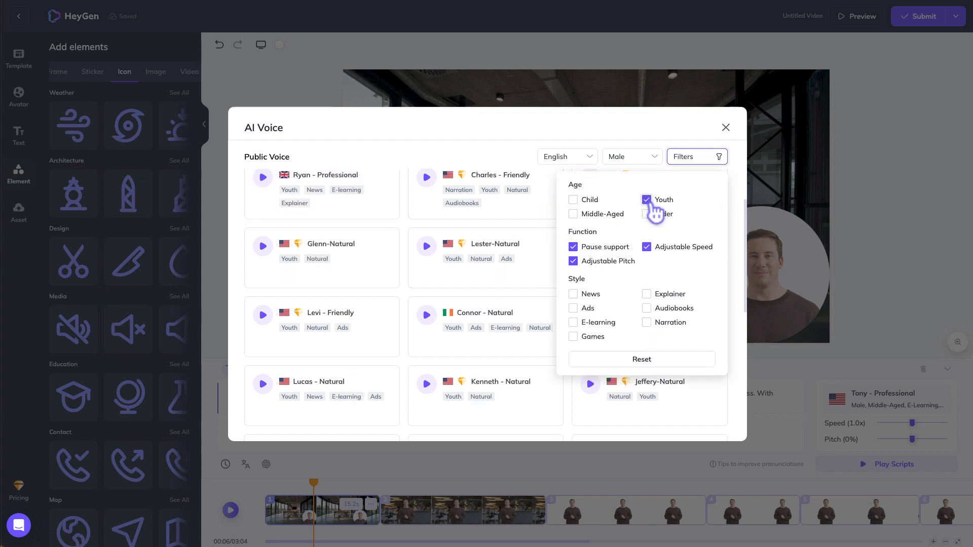
left_click(604, 136)
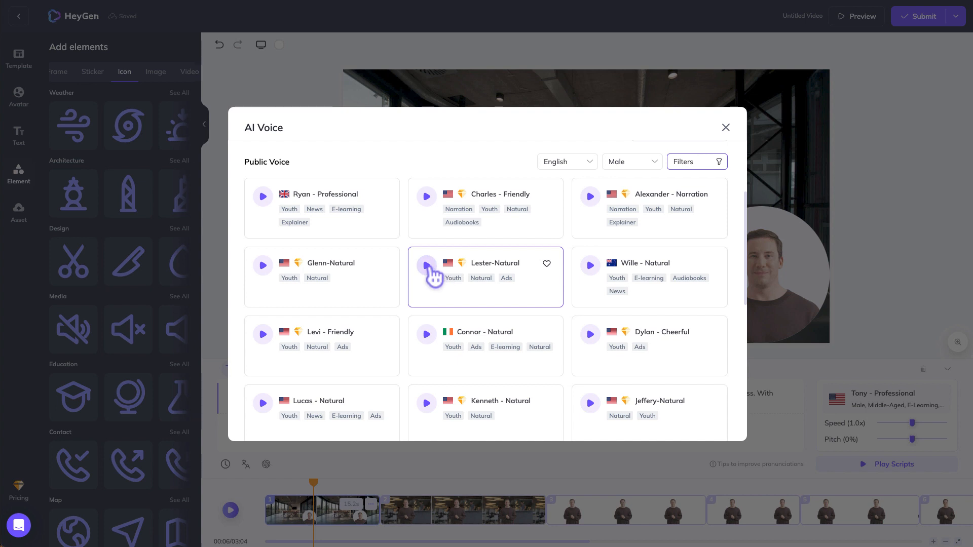
left_click(427, 265)
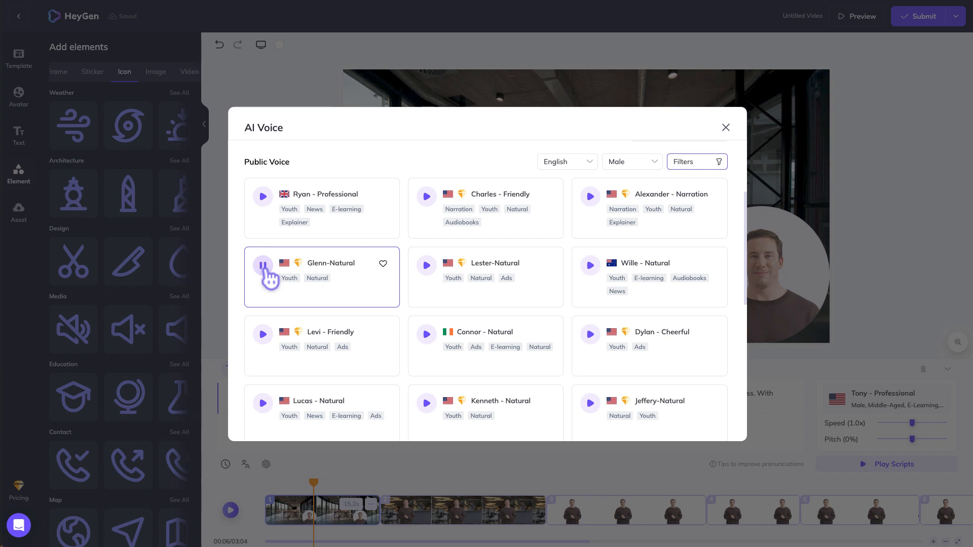
left_click(591, 197)
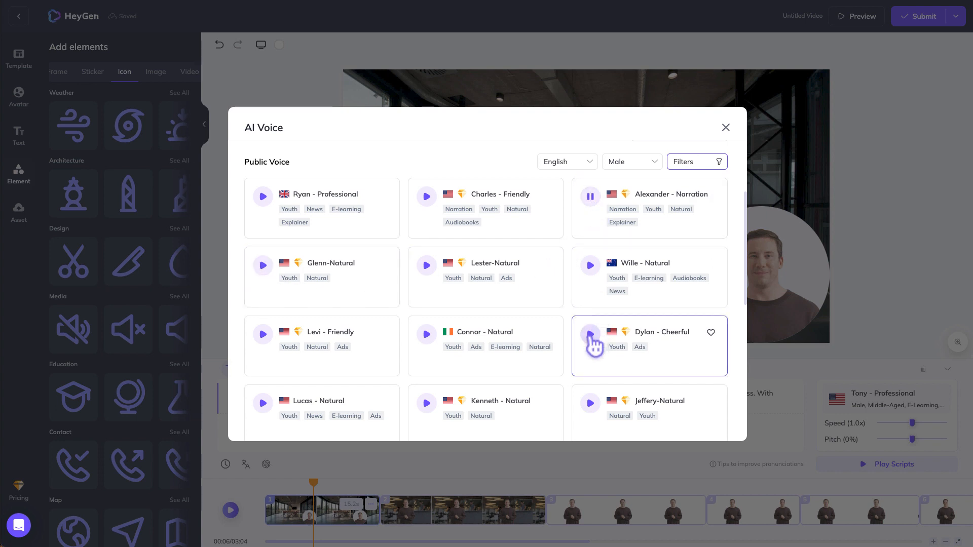
Play the Dylan - Cheerful sample, mark that voice as a favourite and select it for scene 1.
left_click(590, 334)
left_click(591, 336)
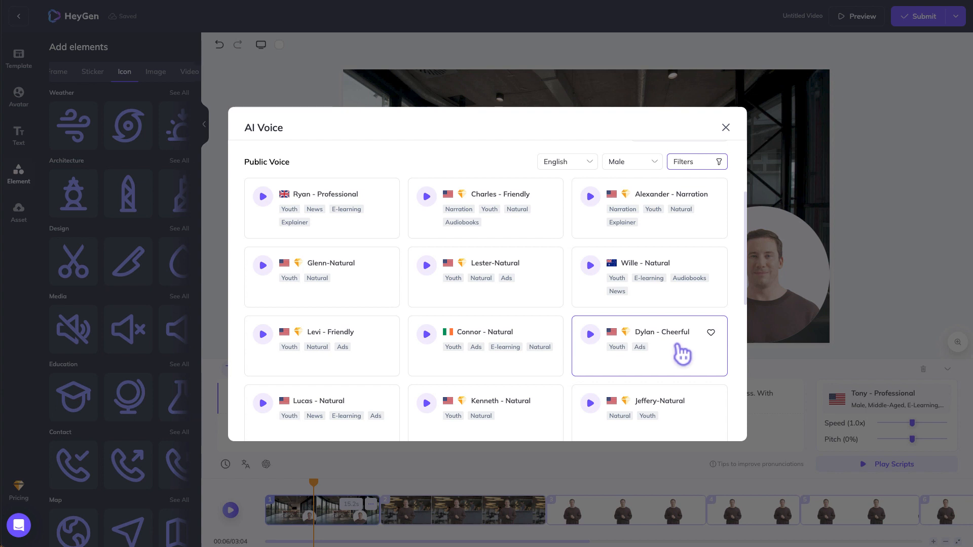
left_click(711, 332)
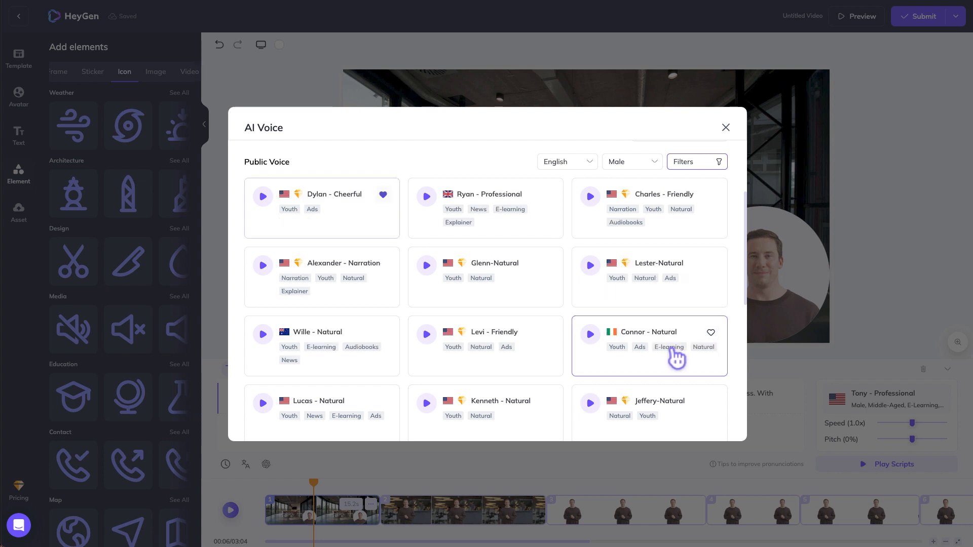
left_click(336, 218)
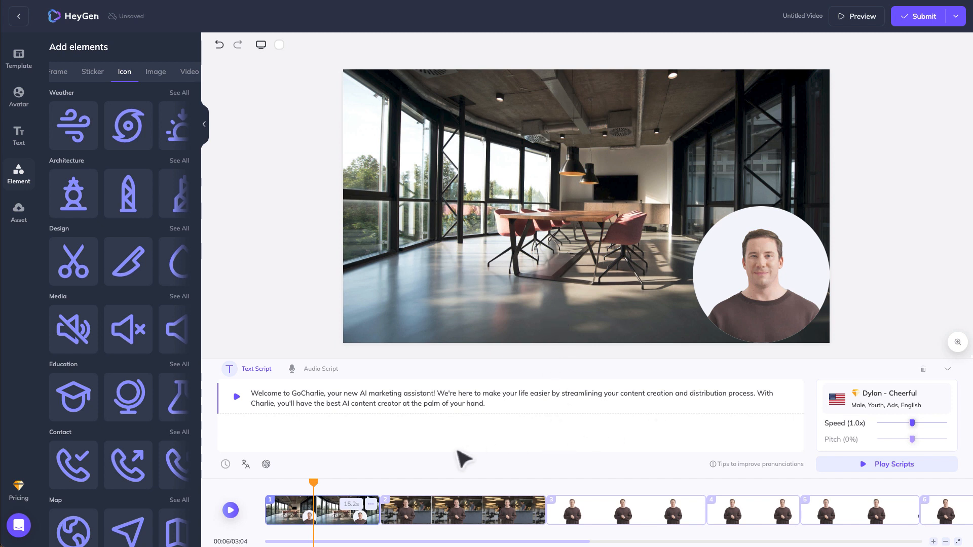
Replace all avatars in the video with the scene 1 avatar using the Dylan - Cheerful voice.
left_click(733, 306)
right_click(734, 306)
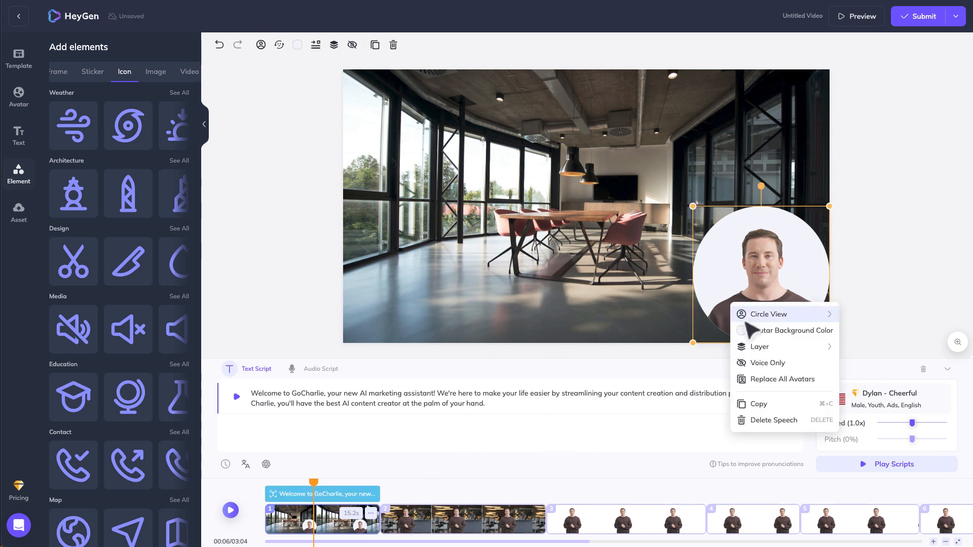
left_click(780, 379)
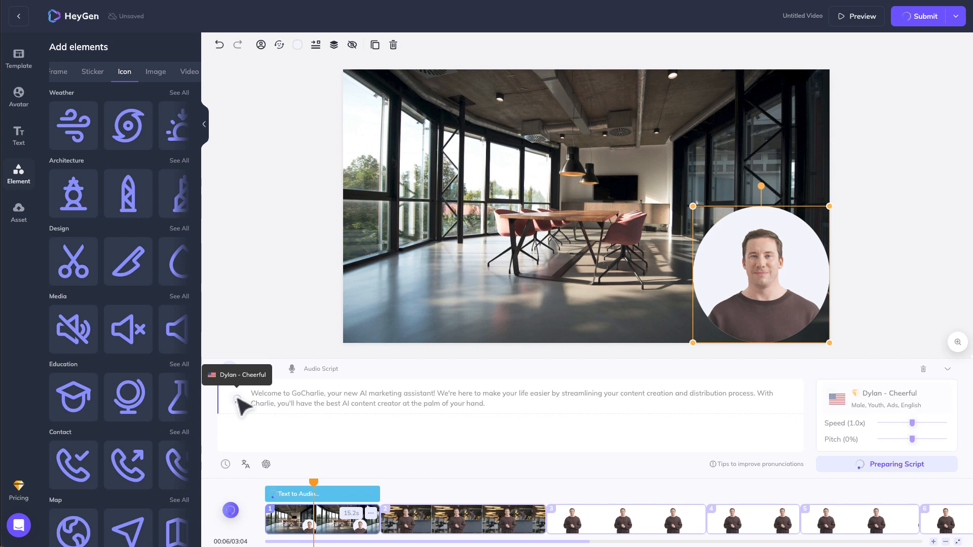
Set the Dylan - Cheerful voice speed to 1.1x, playing the scene 1 script before and after the change.
left_click(236, 398)
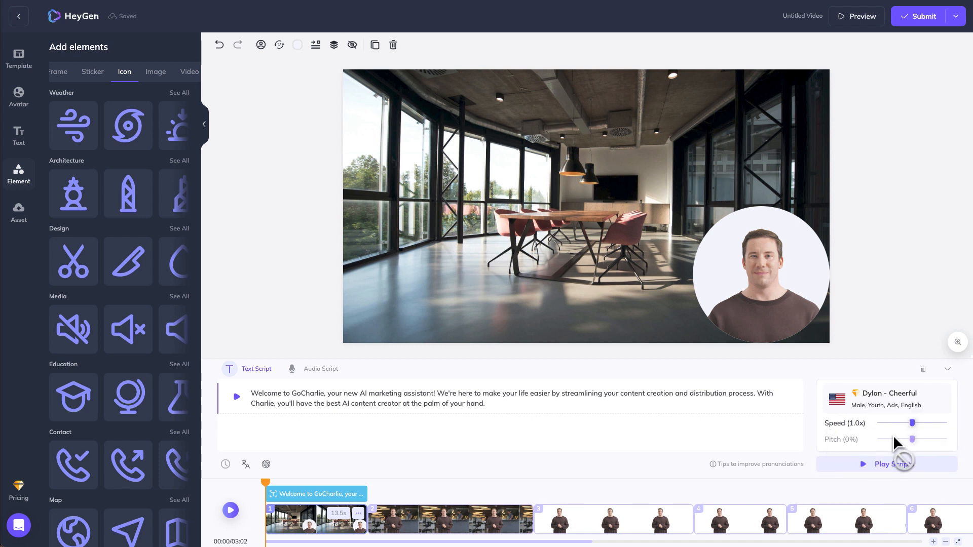
left_click_drag(913, 424, 920, 429)
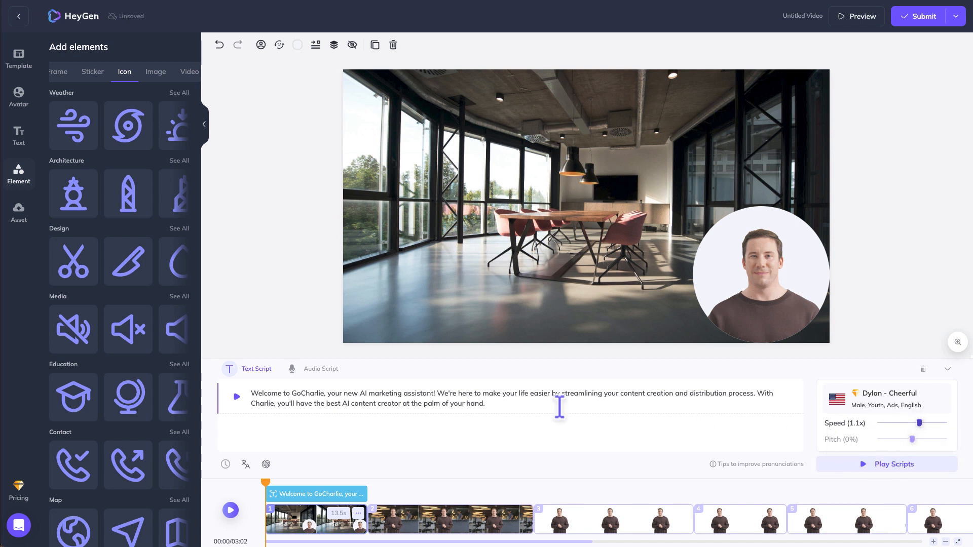
left_click(239, 398)
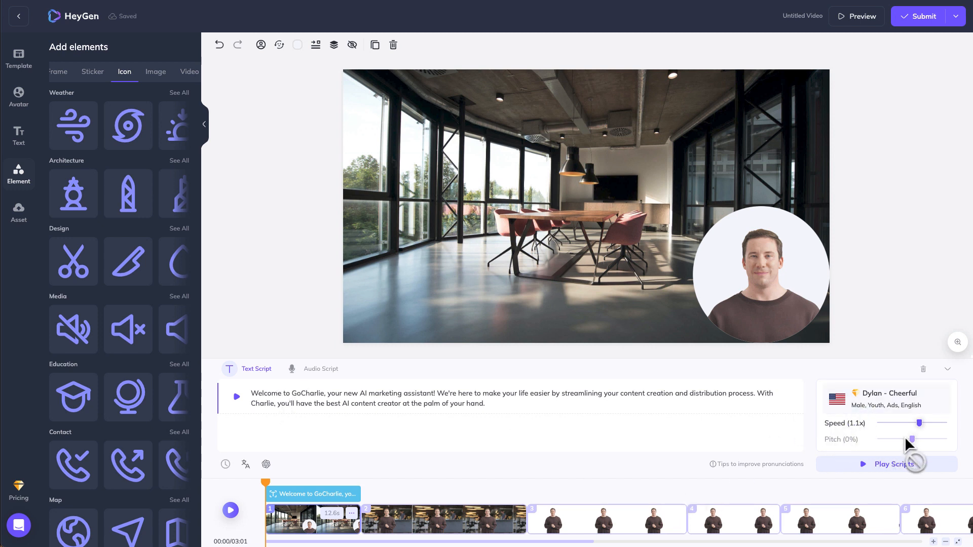
Change the scene 1 voice to Lucas - Natural and play the script with it.
left_click(896, 403)
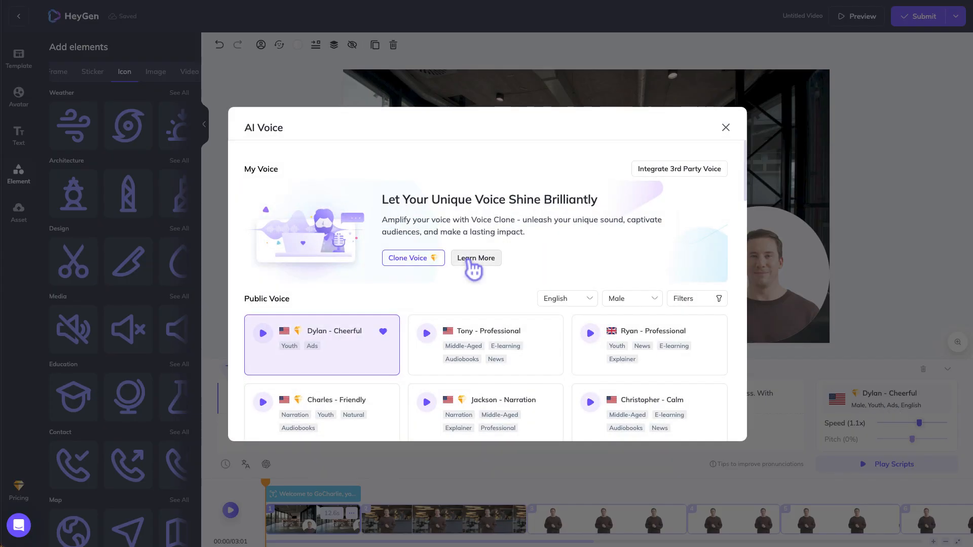
left_click(709, 301)
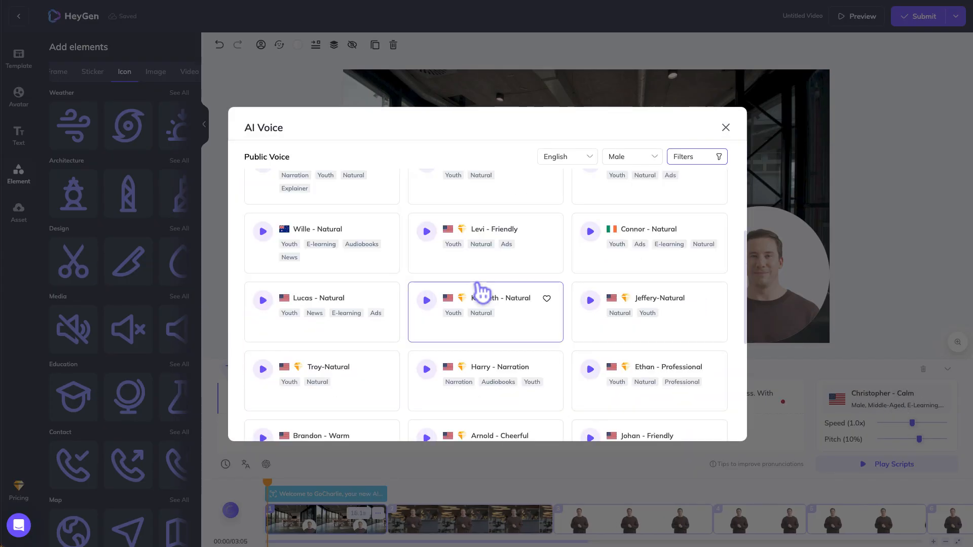
left_click(322, 309)
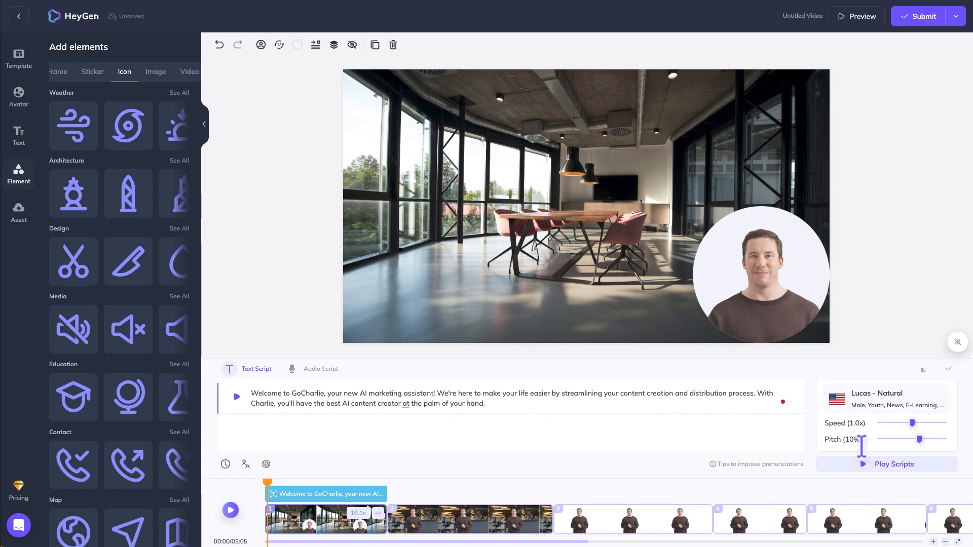
left_click(237, 398)
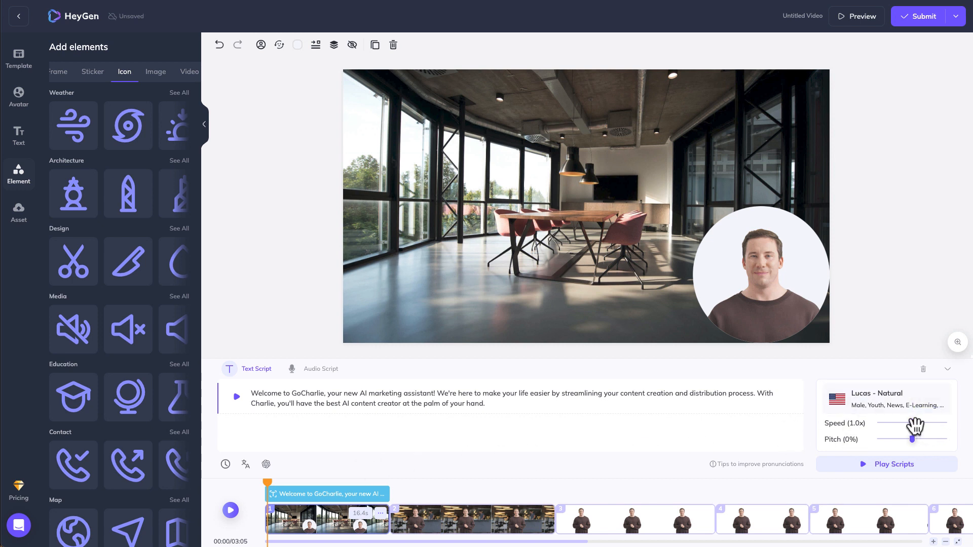
Set the Lucas - Natural voice to speed 1.1x and pitch 10%, playing the scene 1 script after each change.
left_click_drag(914, 424, 920, 423)
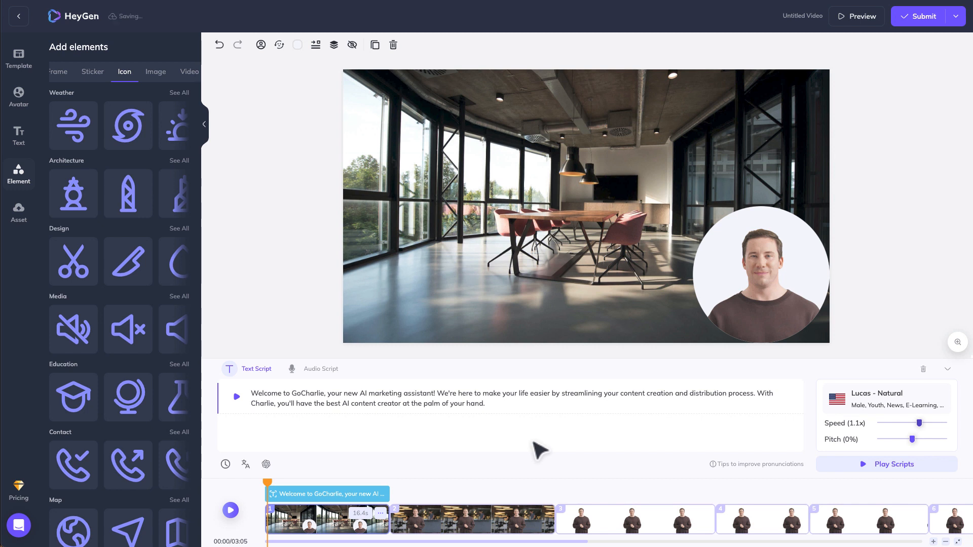
left_click(237, 397)
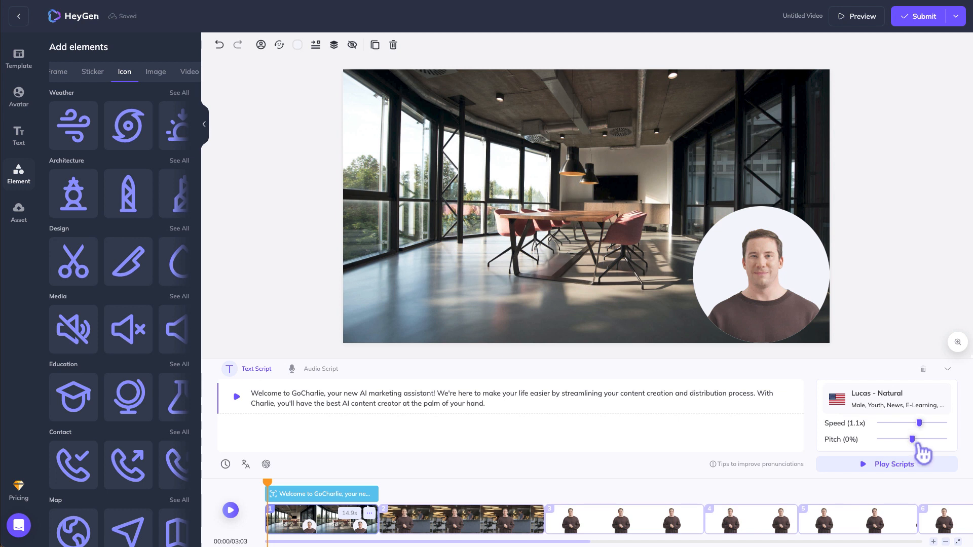
left_click_drag(913, 440, 919, 440)
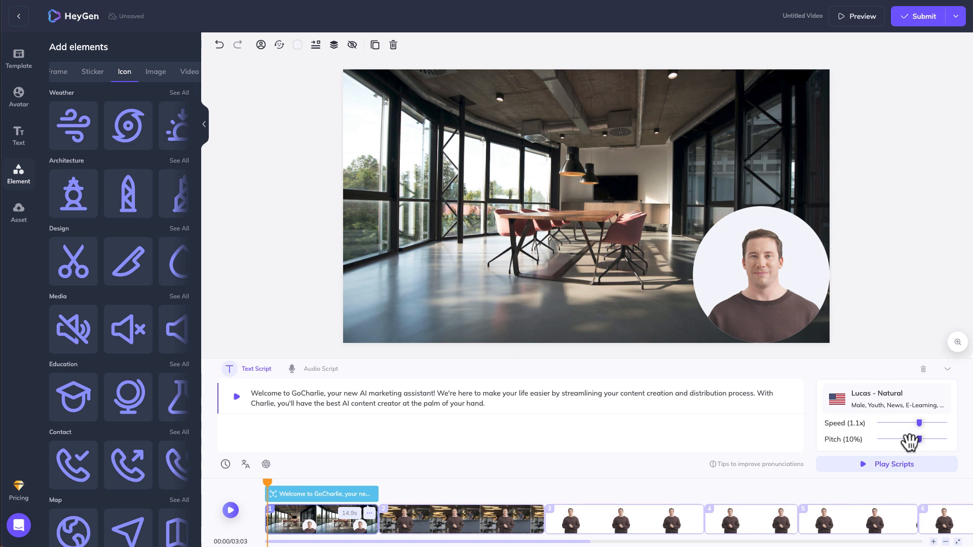
left_click(237, 397)
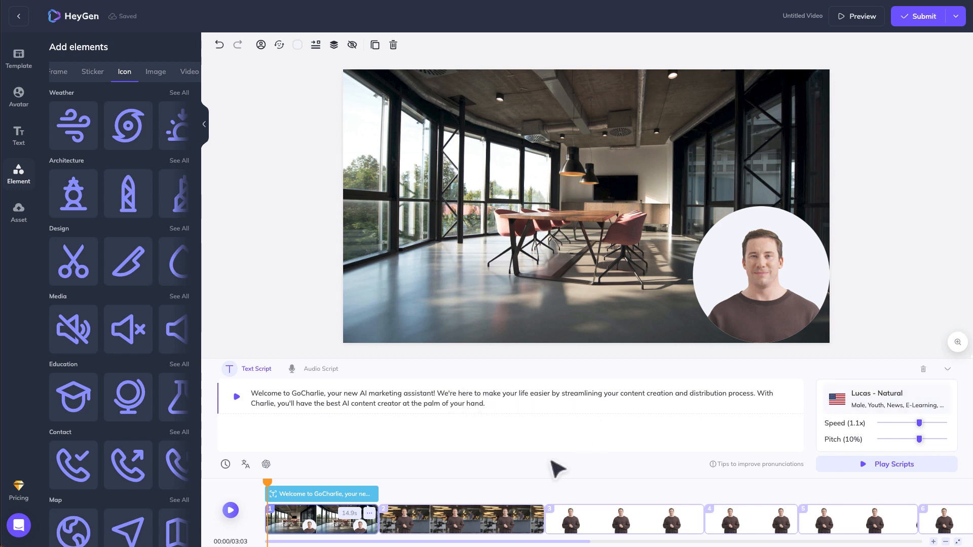
Replace all avatars with the scene 1 avatar and its voice settings, check scenes 2 and 5, and return to scene 1.
left_click(465, 471)
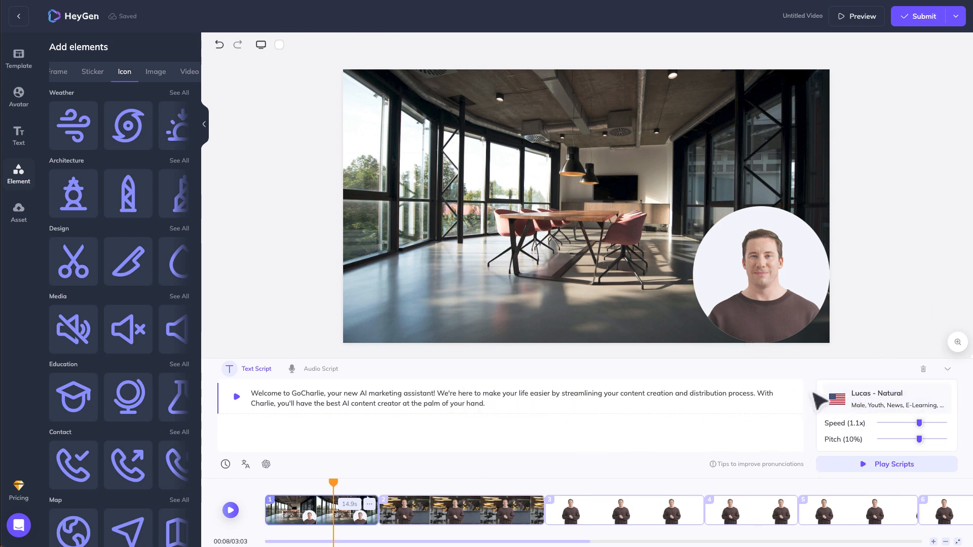
right_click(760, 285)
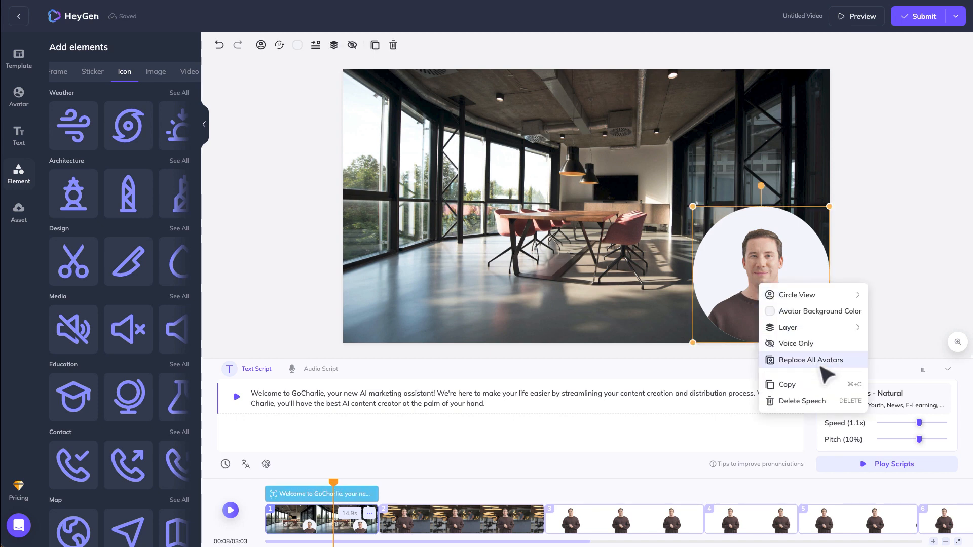
left_click(592, 522)
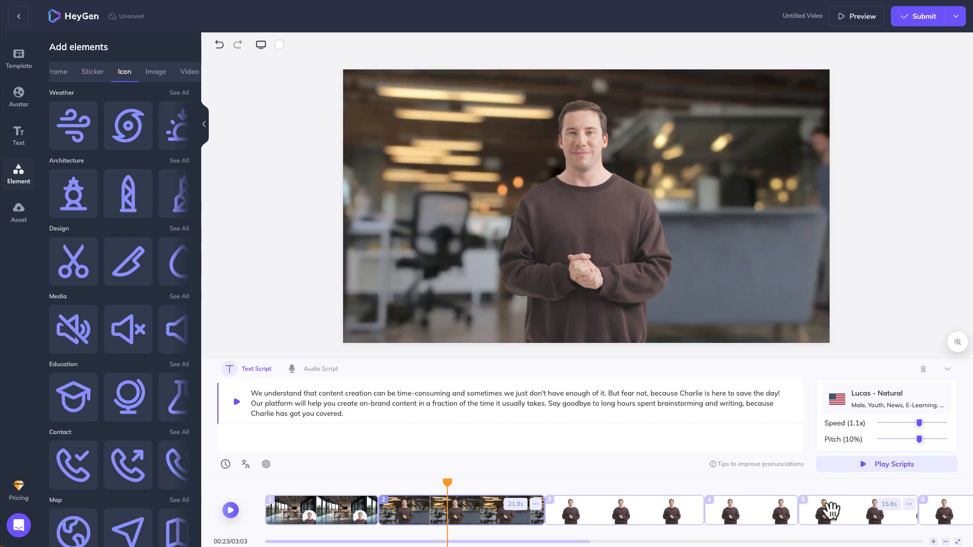
left_click(825, 511)
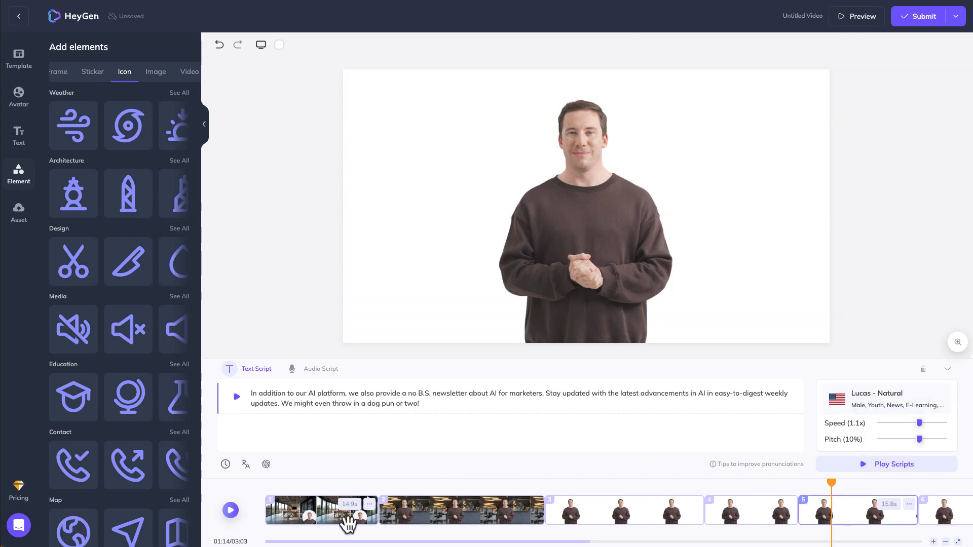
left_click(306, 516)
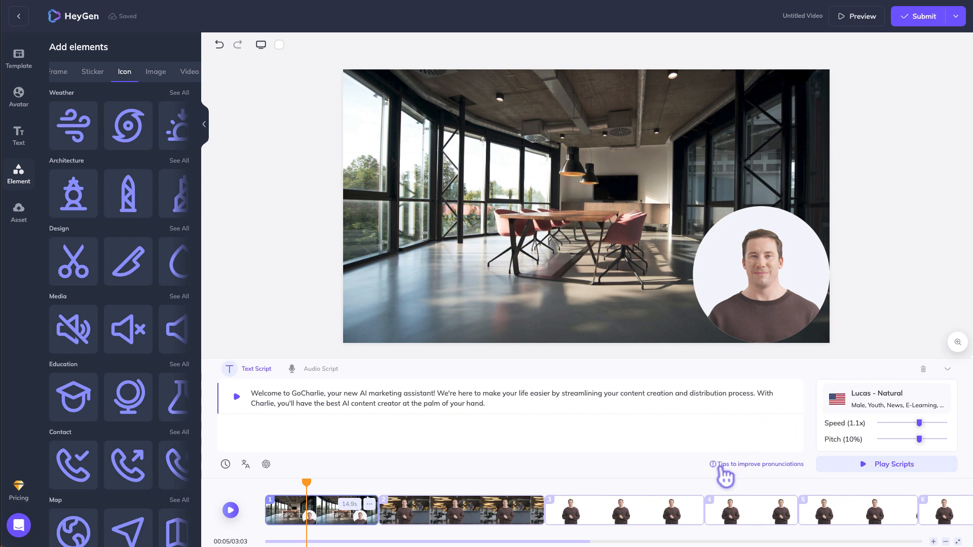
Read the Pronunciation Guide through its sections on pauses, punctuation, spelling, numbers, characters and acronyms, and close it.
left_click(740, 465)
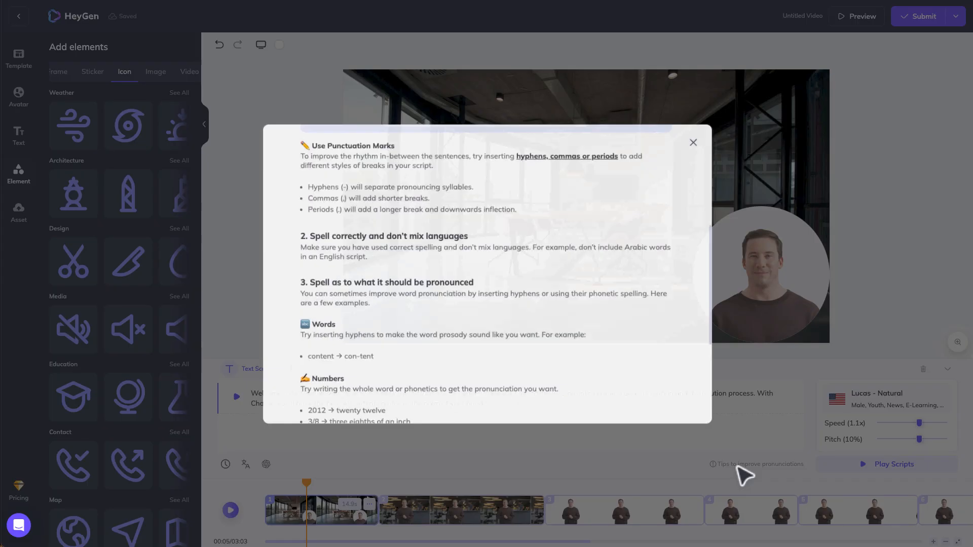
scroll(430, 248, "up", 5)
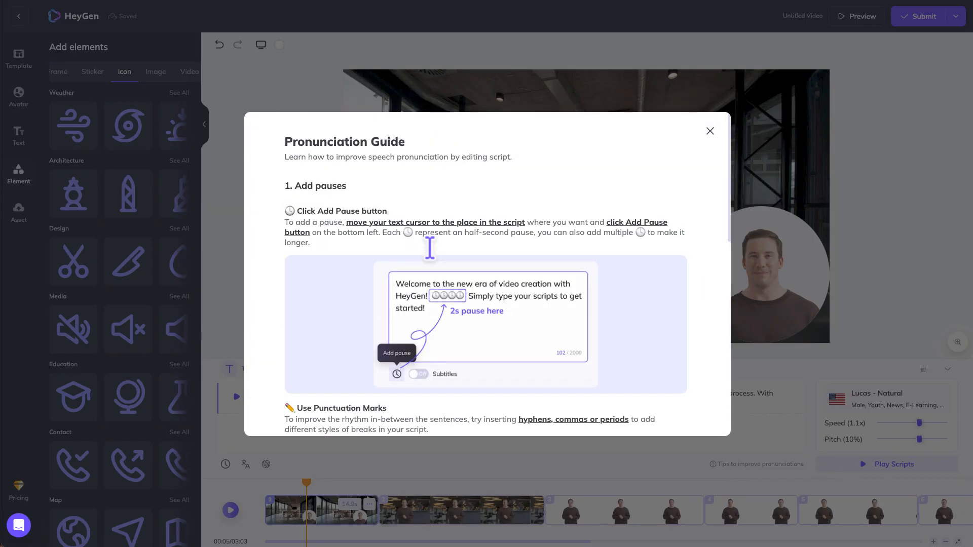
scroll(316, 239, "down", 2)
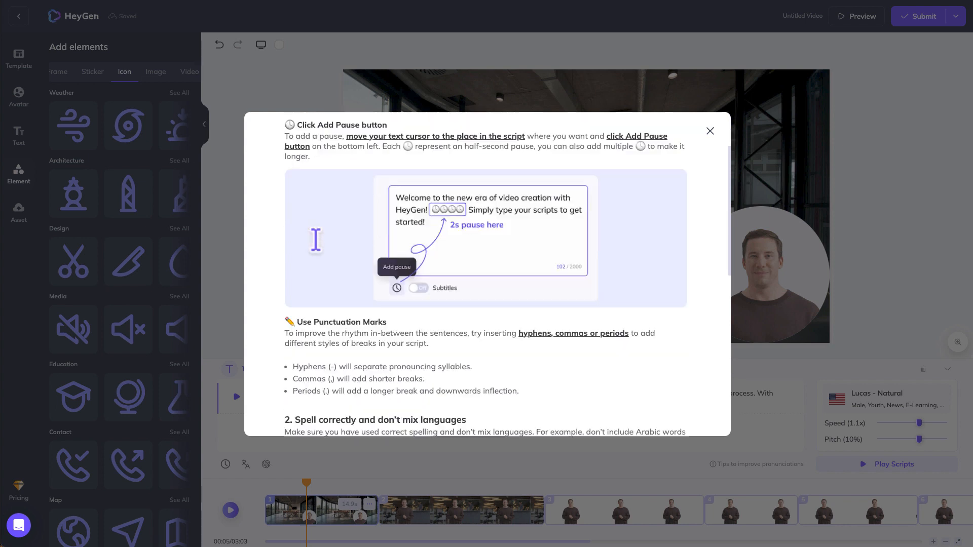
scroll(315, 240, "down", 3)
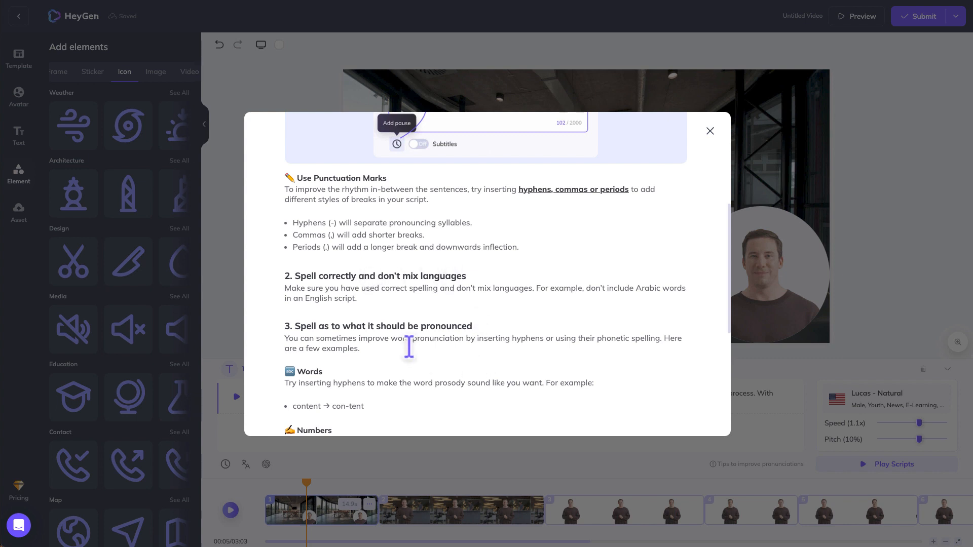
scroll(329, 338, "down", 3)
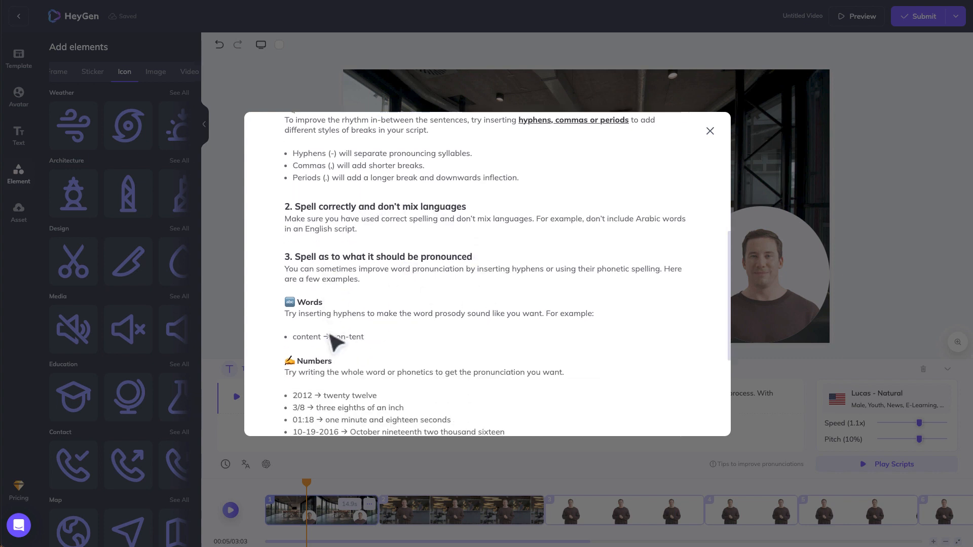
scroll(329, 339, "down", 1)
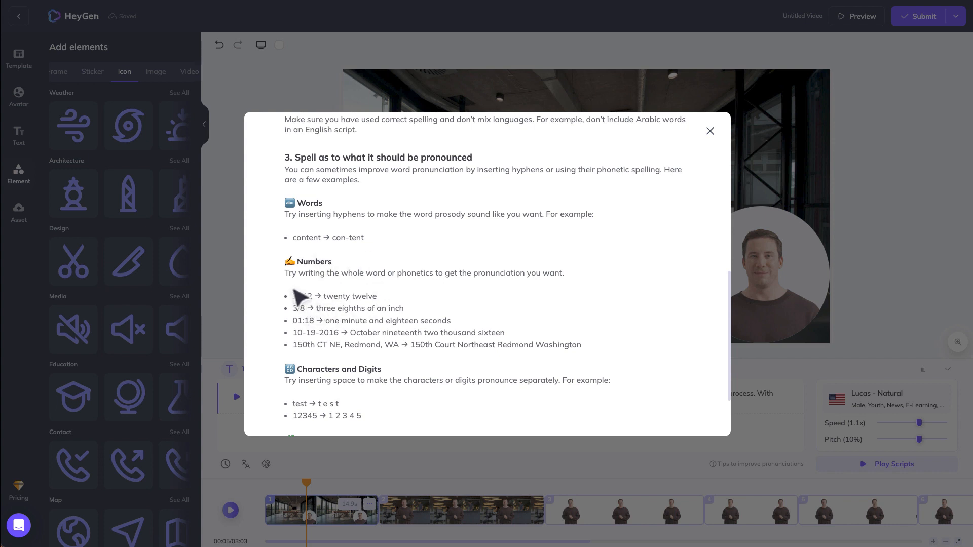
scroll(367, 350, "down", 2)
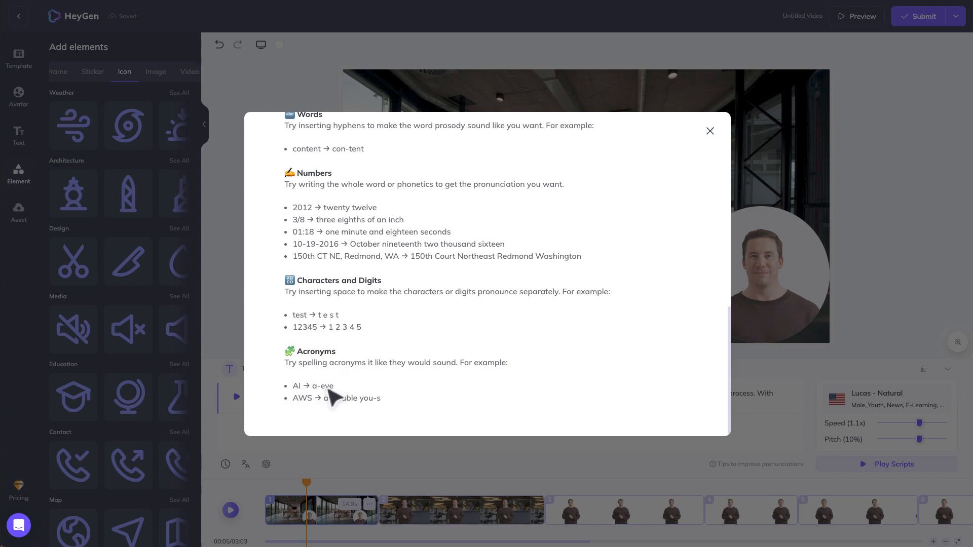
left_click(710, 133)
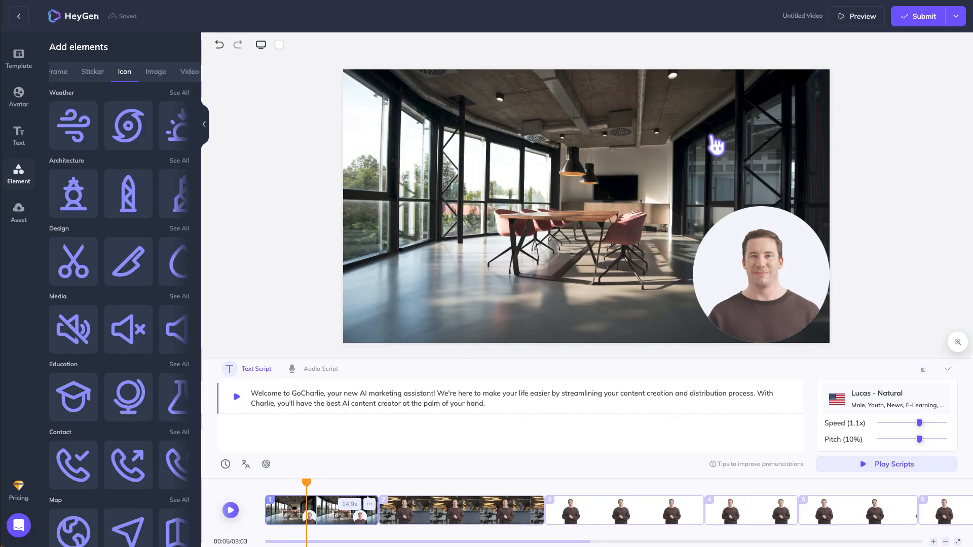
Add a filled circle shape to the lower-left area of the scene 1 canvas.
left_click(138, 72)
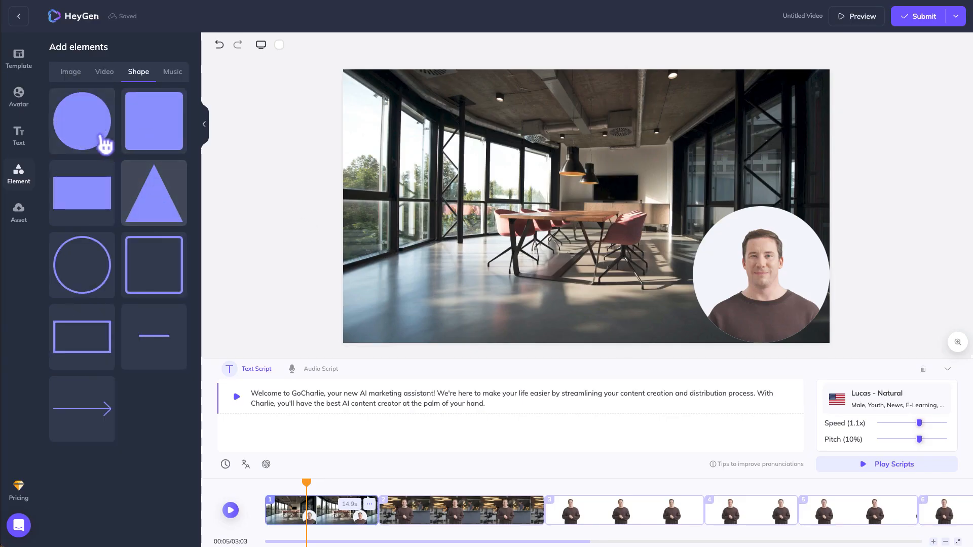
left_click_drag(87, 142, 419, 286)
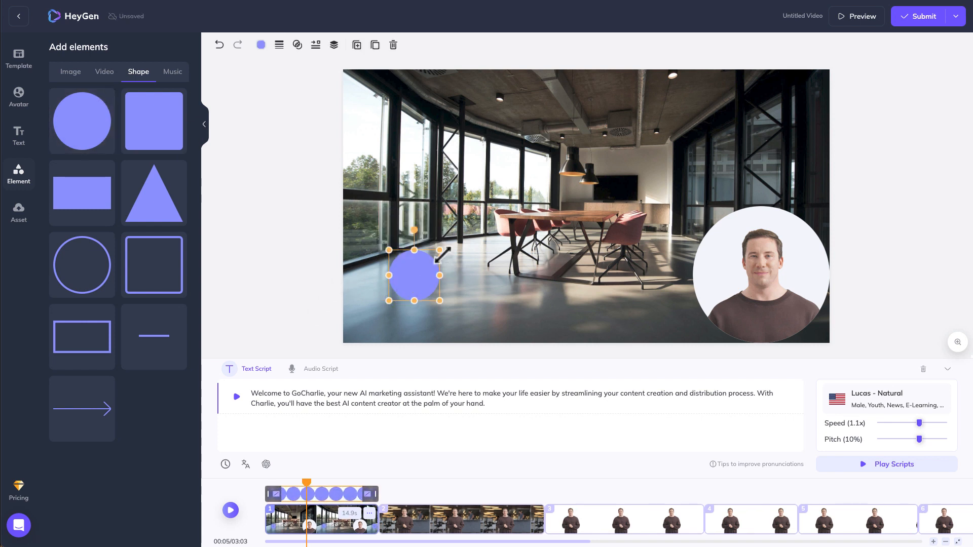
Enlarge the circle in scene 1 to about twice its size, keeping it perfectly round.
left_click(506, 231)
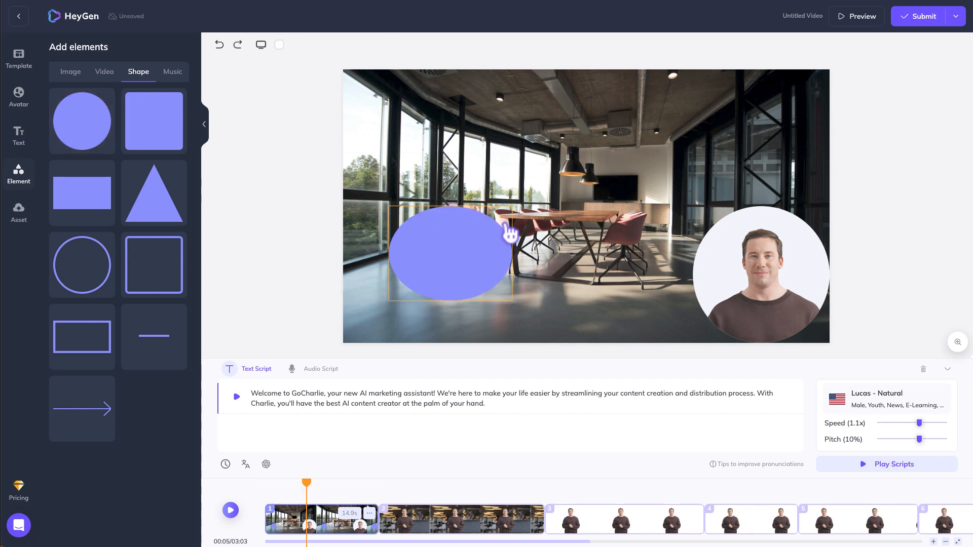
left_click(431, 276)
left_click_drag(439, 250, 487, 203)
Add a "New Title" text element to scene 1 and place it over the middle of the circle.
left_click(19, 135)
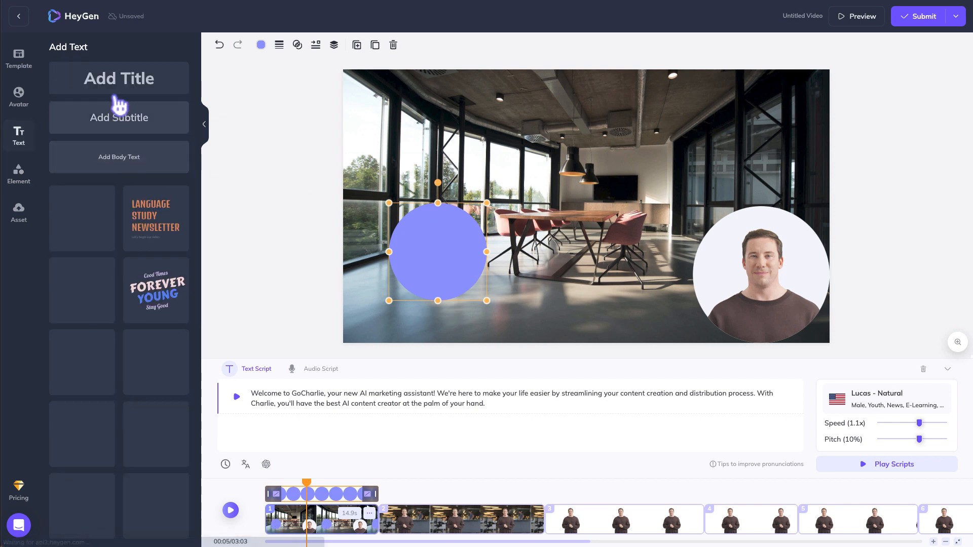
left_click(118, 86)
left_click_drag(582, 218, 440, 262)
double_click(434, 253)
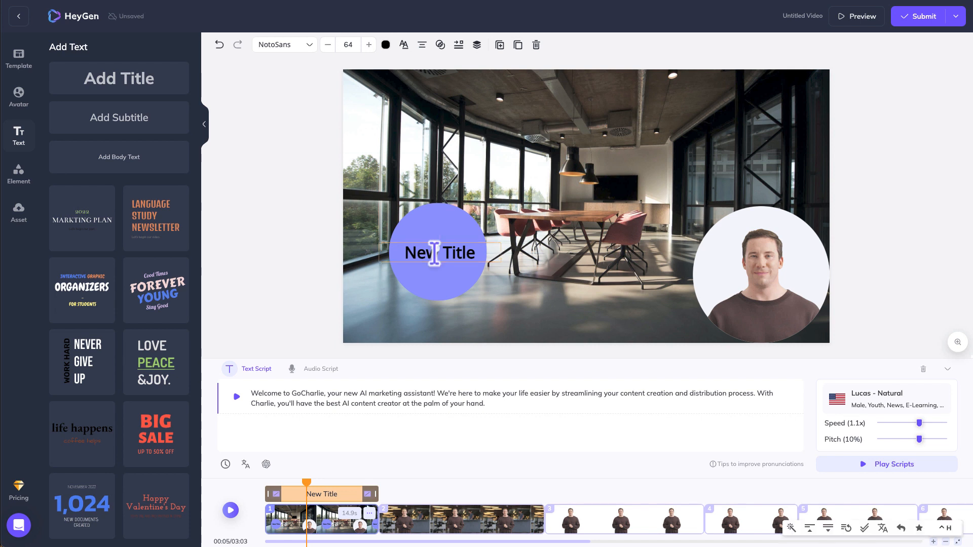
Group the circle with the "New Title" text and align their centers horizontally and vertically.
left_click(420, 226, "shift")
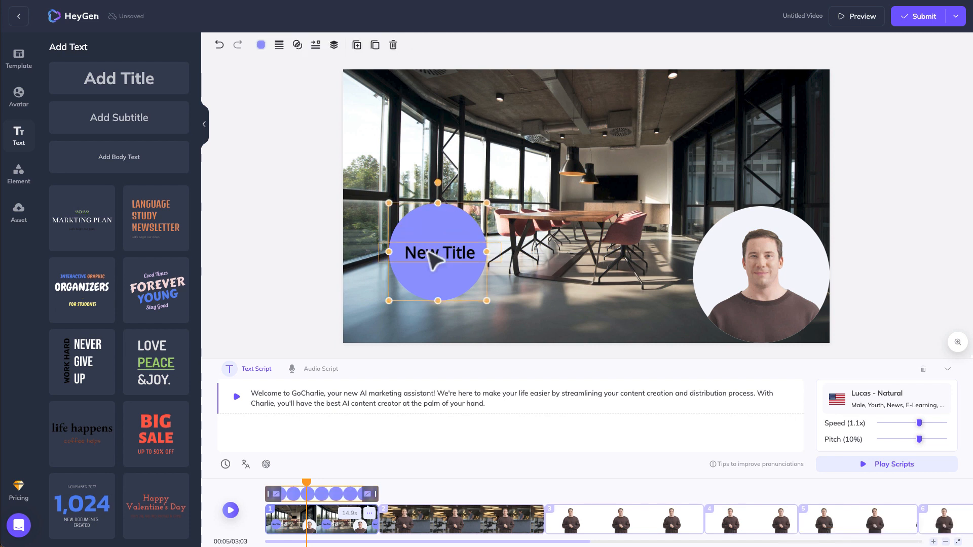
key("ctrl+g")
left_click(260, 44)
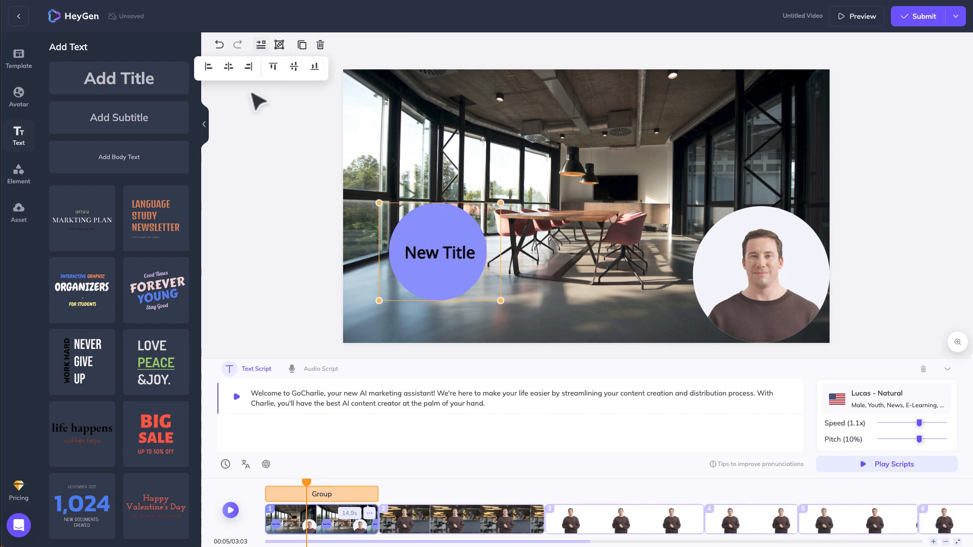
left_click(229, 67)
left_click(294, 68)
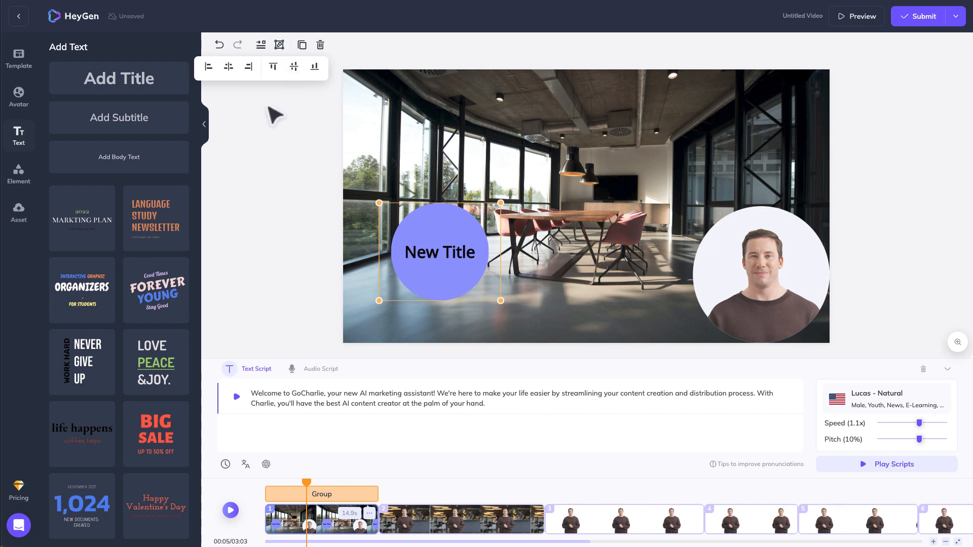
Move the circle and title group to the upper-left area of the scene 1 canvas.
left_click(315, 196)
left_click(434, 232)
left_click(431, 248)
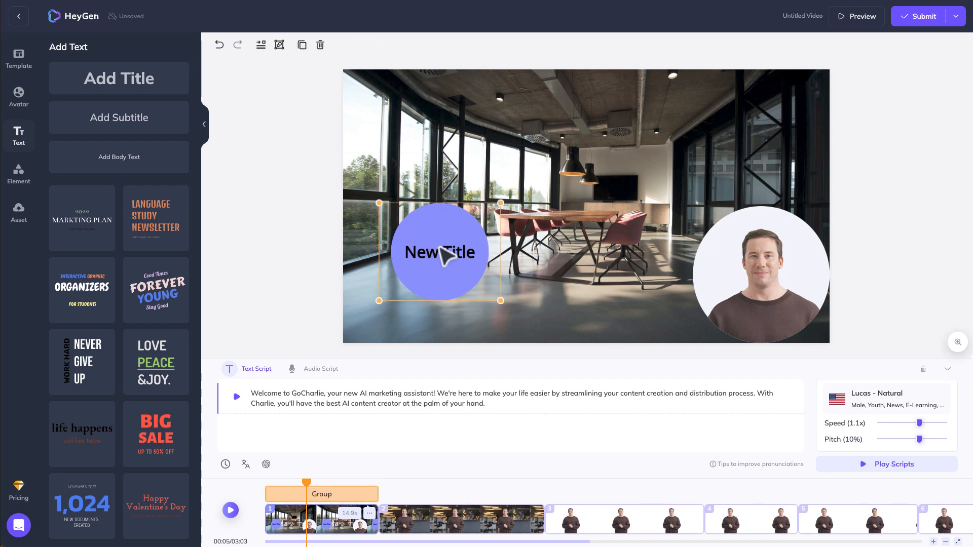
left_click_drag(441, 263, 426, 161)
left_click(294, 233)
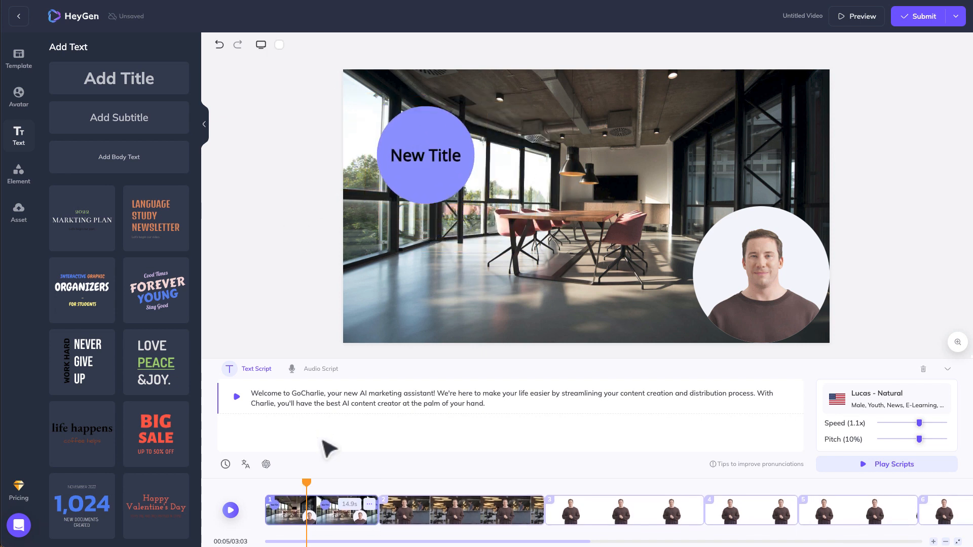
Give the circle and title group a Fade effect on enter and a Down effect on leave.
left_click(424, 141)
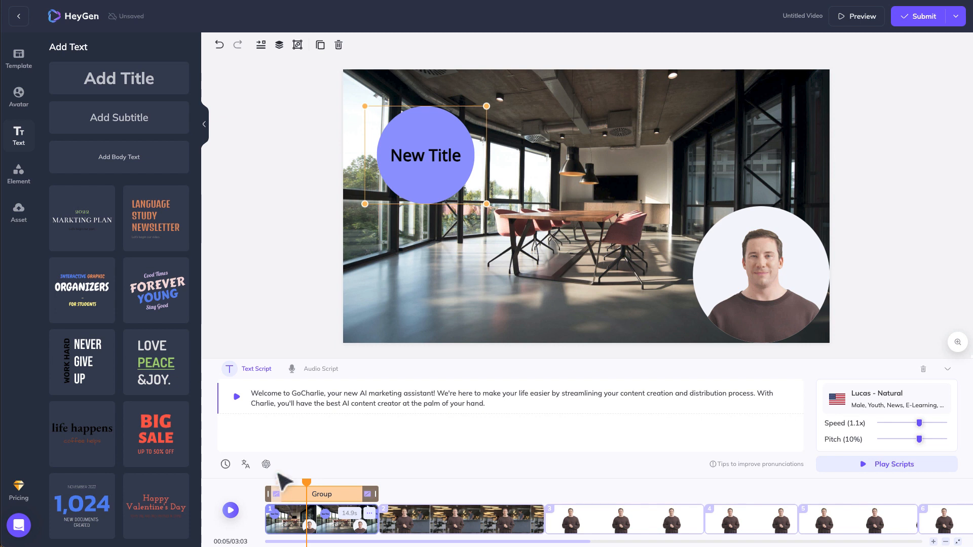
left_click(277, 495)
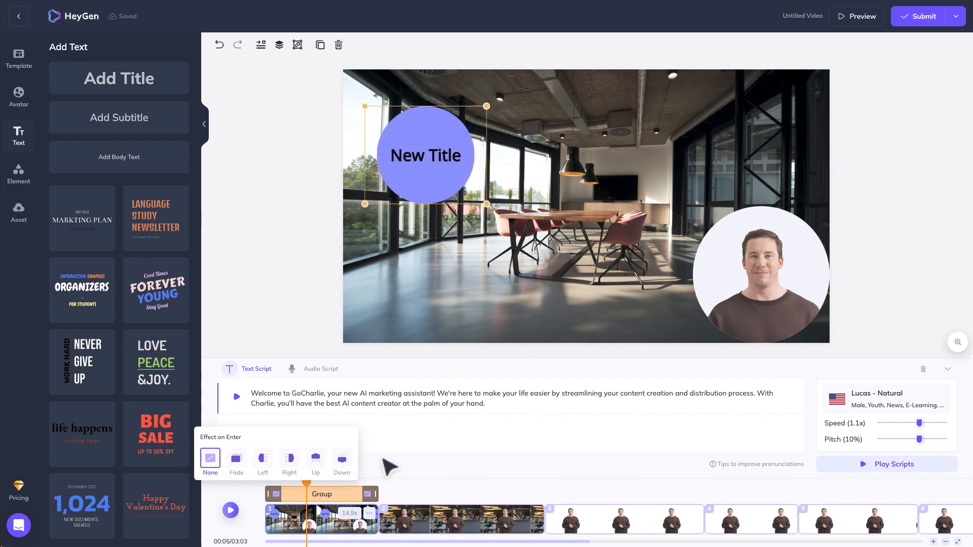
left_click(242, 471)
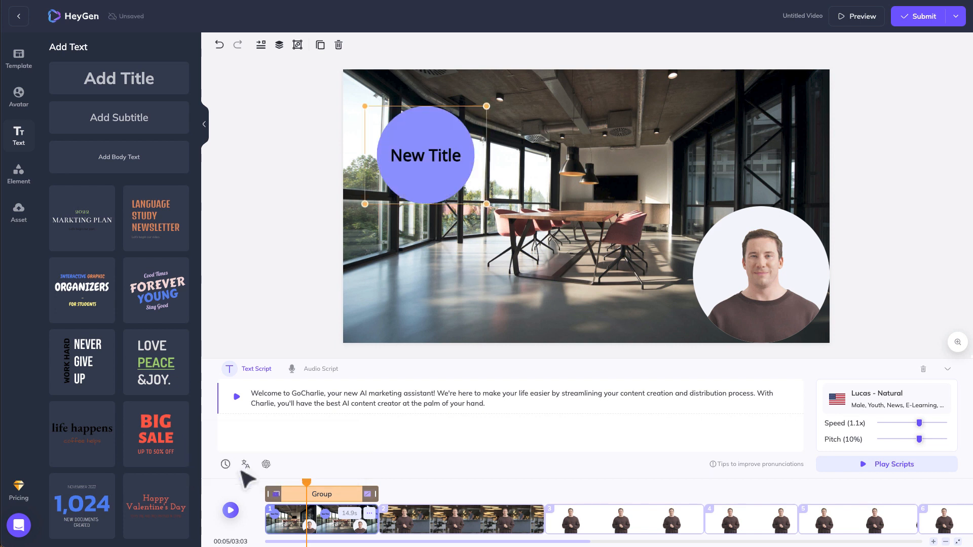
left_click(366, 497)
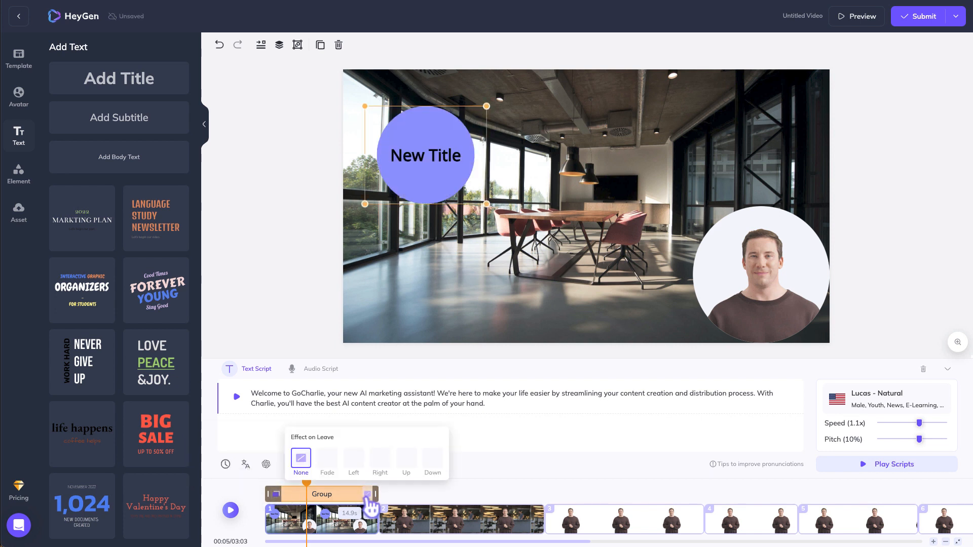
left_click(434, 461)
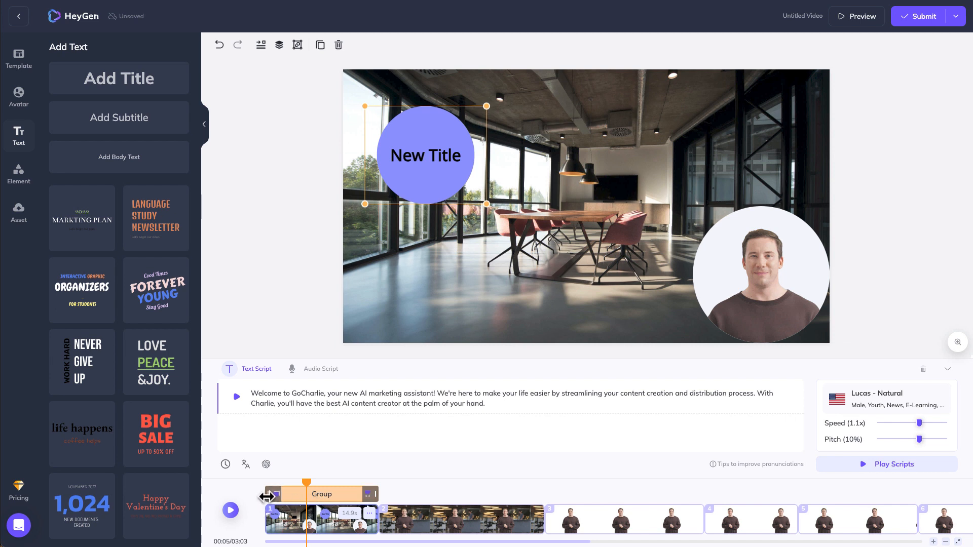
Trim both ends of the group's timeline clip so it starts after scene 1 begins and leaves before it ends.
left_click_drag(267, 497, 290, 495)
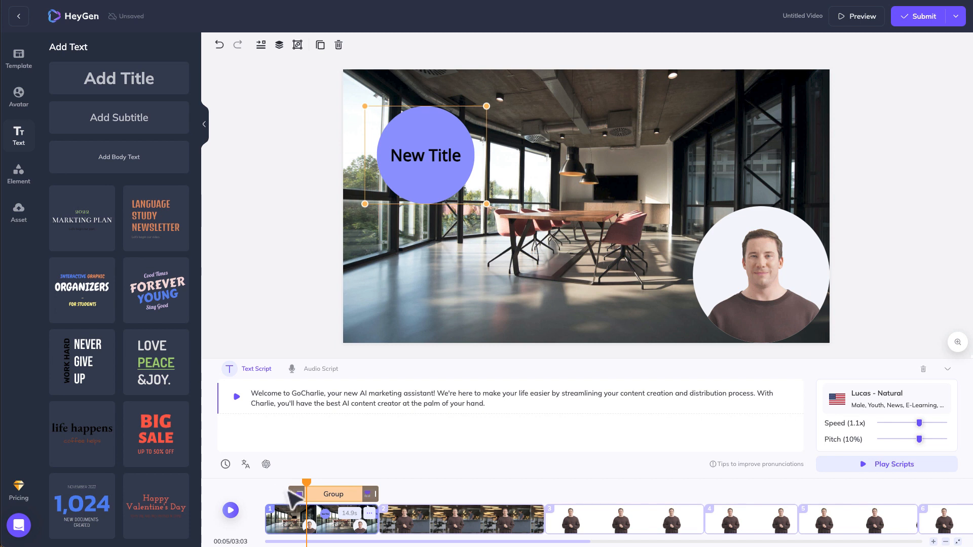
mouse_move(290, 489)
left_mouse_down()
mouse_move(277, 489)
mouse_move(286, 489)
left_mouse_up()
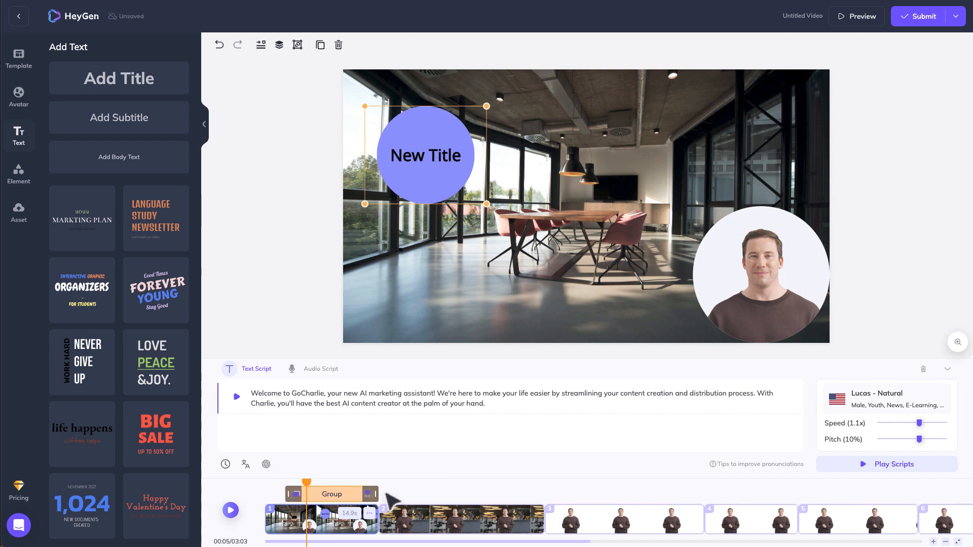
left_click_drag(380, 495, 363, 496)
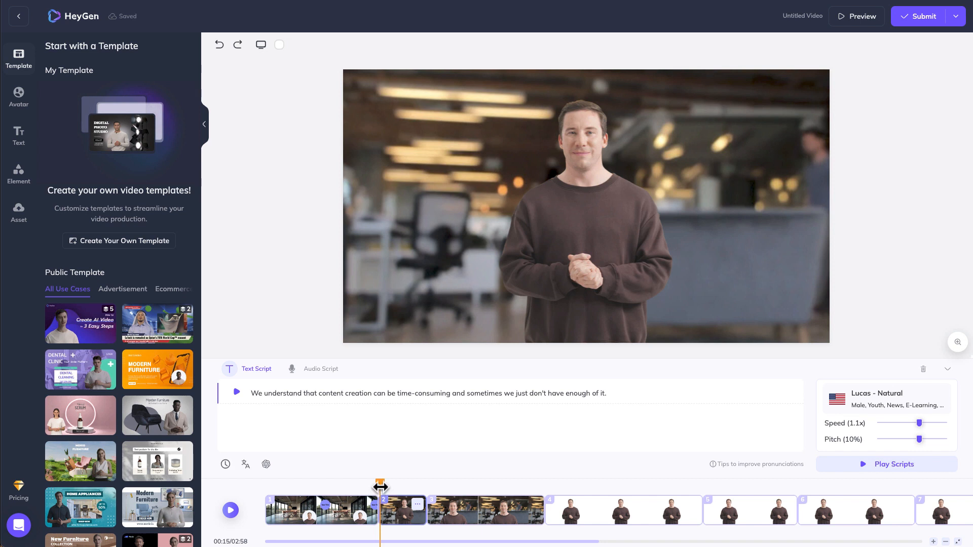
left_click(324, 510)
left_click(433, 190)
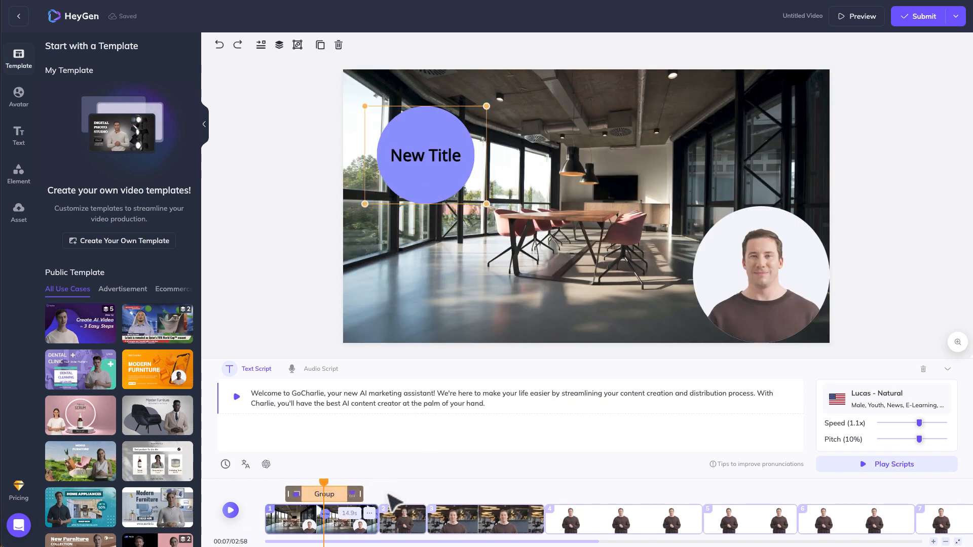
Set the transition of scene 2 to Fade.
left_click(395, 524)
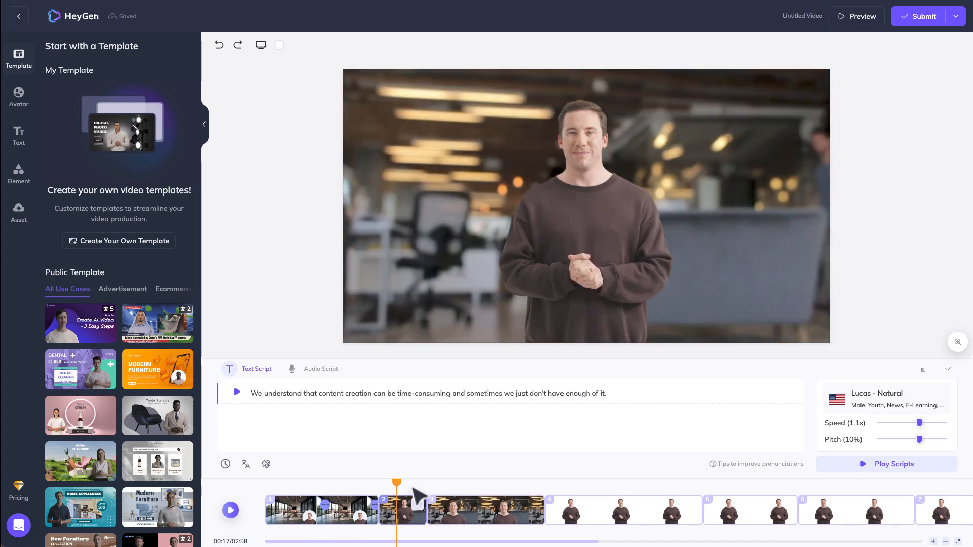
left_click(419, 505)
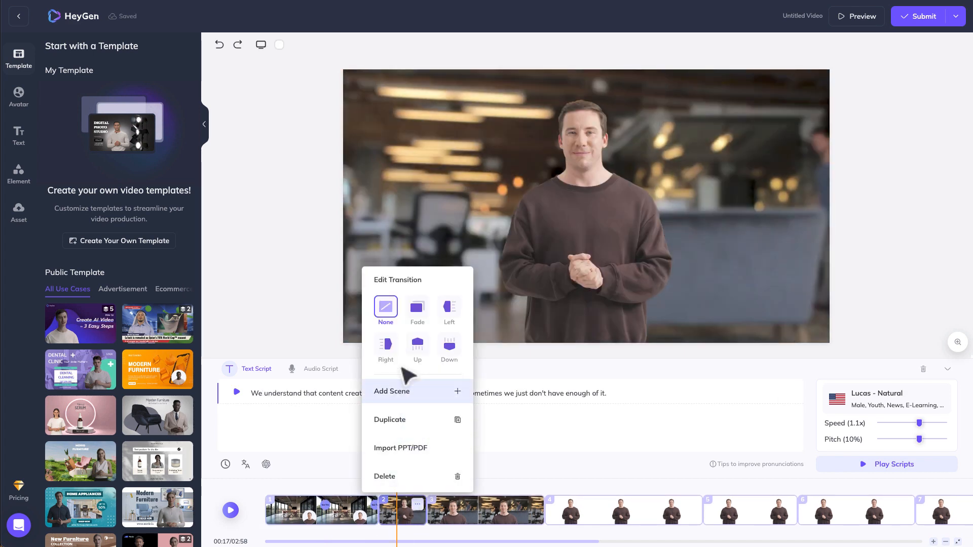
left_click(417, 314)
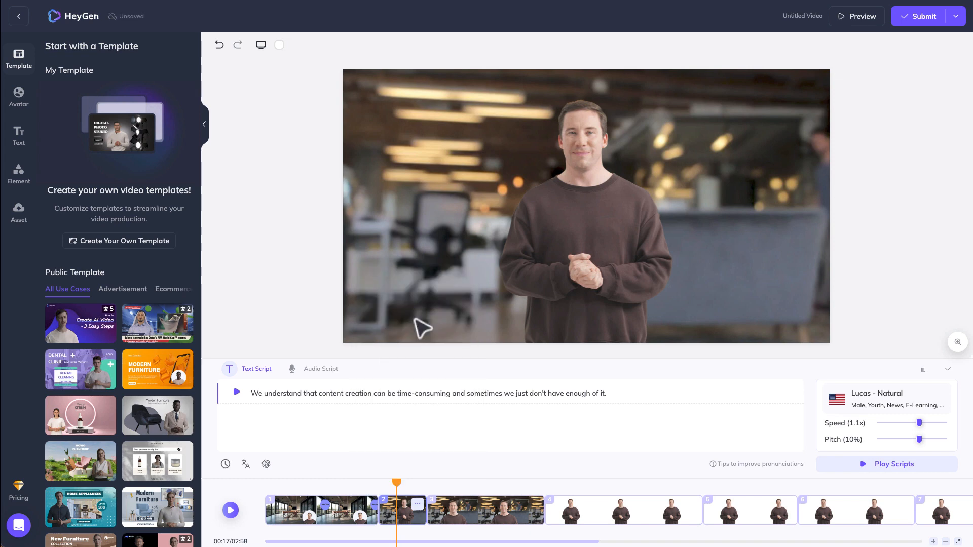
Look at the scene 3 transition options and play the timeline from late scene 1 into scene 2.
left_click(463, 509)
left_click(542, 506)
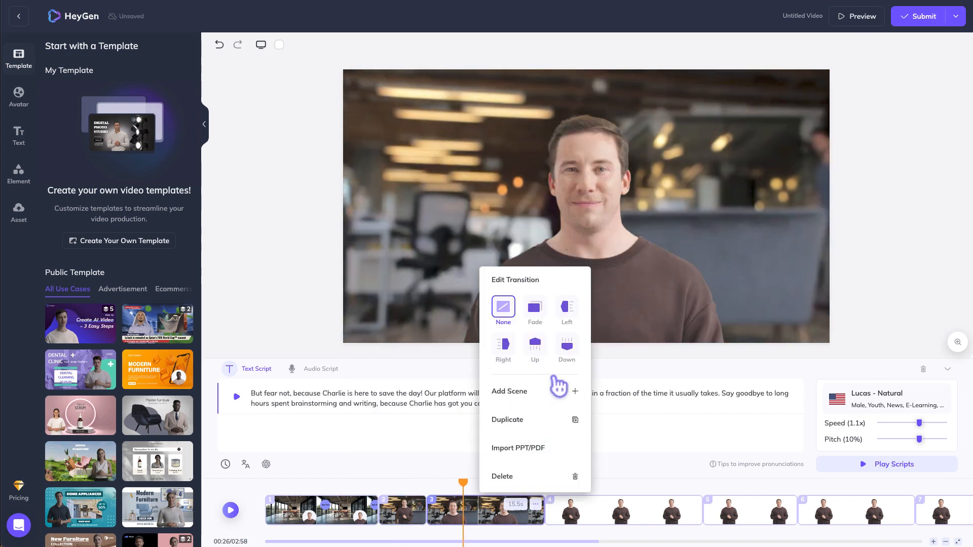
left_click_drag(465, 483, 355, 482)
key("space")
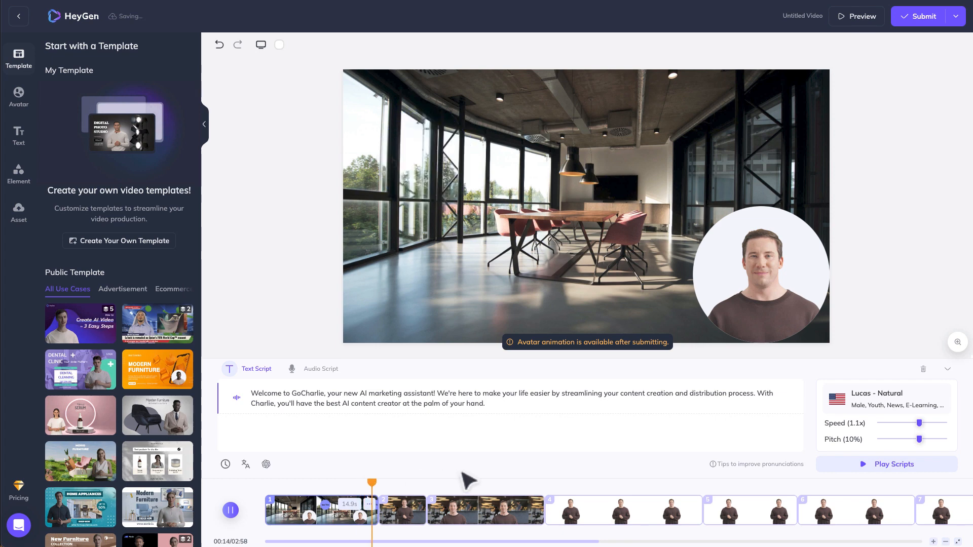
key("space")
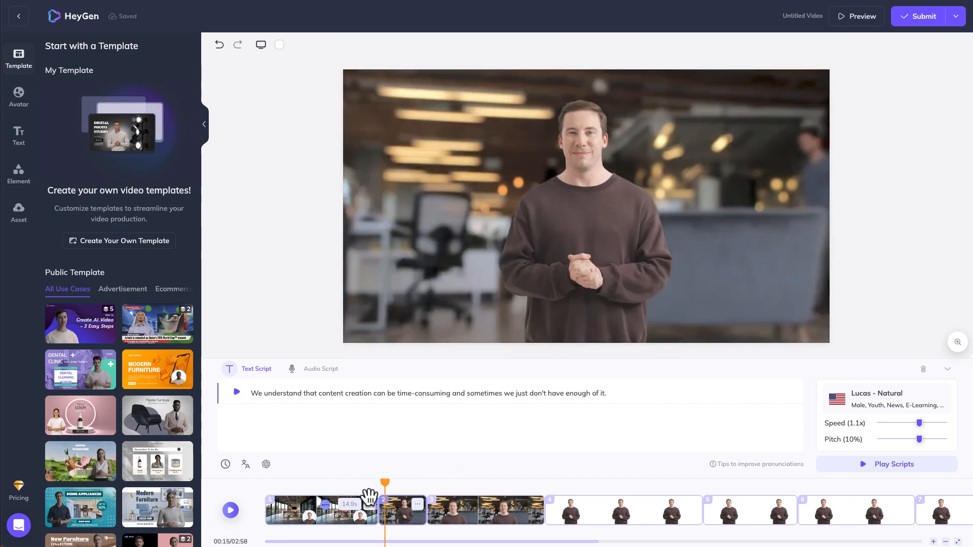
Set the transition of scene 1 to Fade and play the timeline from late scene 1 into scene 3.
left_click(371, 505)
left_click(372, 317)
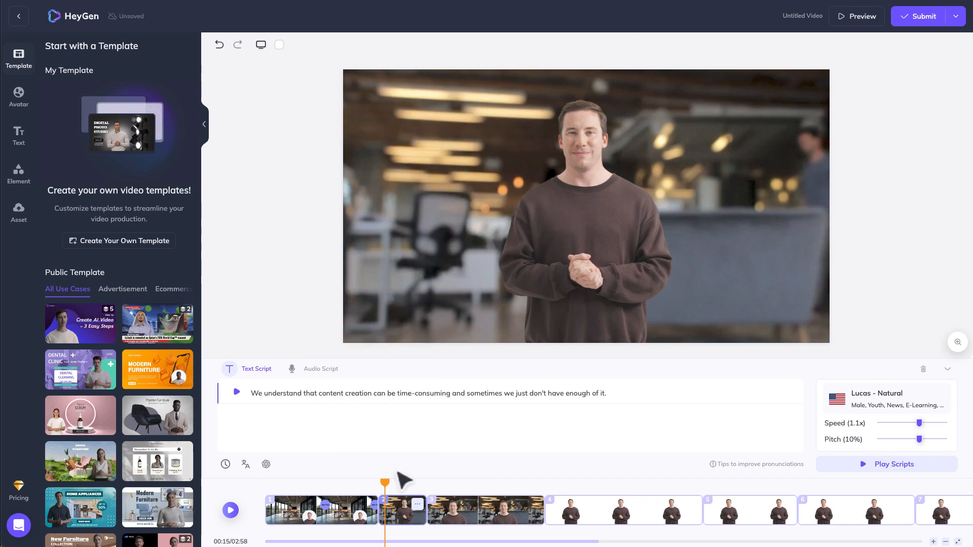
left_click_drag(387, 483, 351, 485)
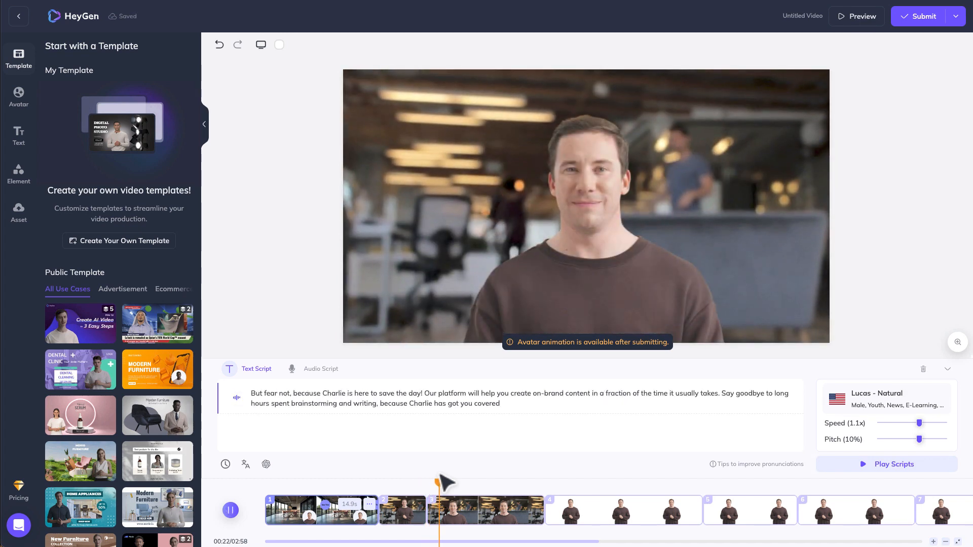
key("space")
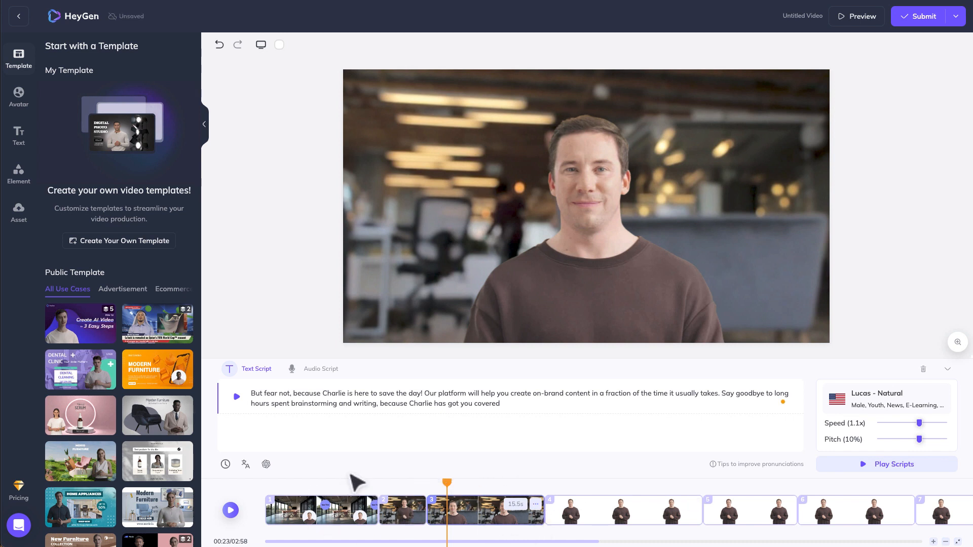
Translate the scene 3 script into Spanish and apply the translation to the scene.
left_click(261, 397)
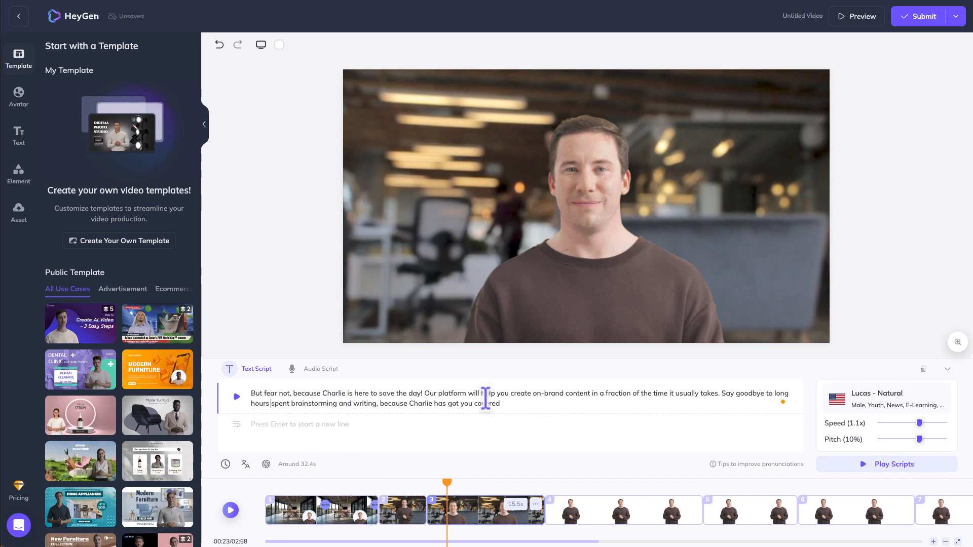
left_click(320, 369)
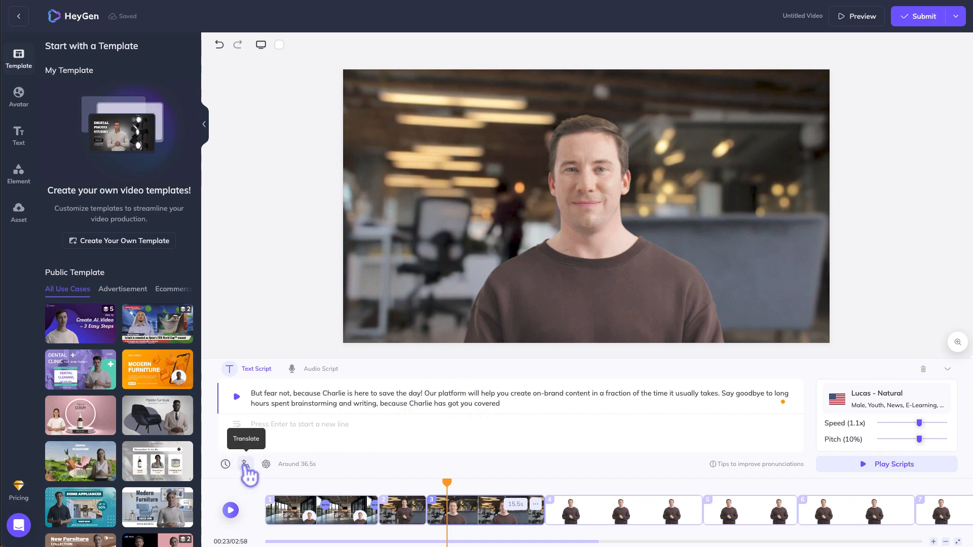
triple_click(518, 403)
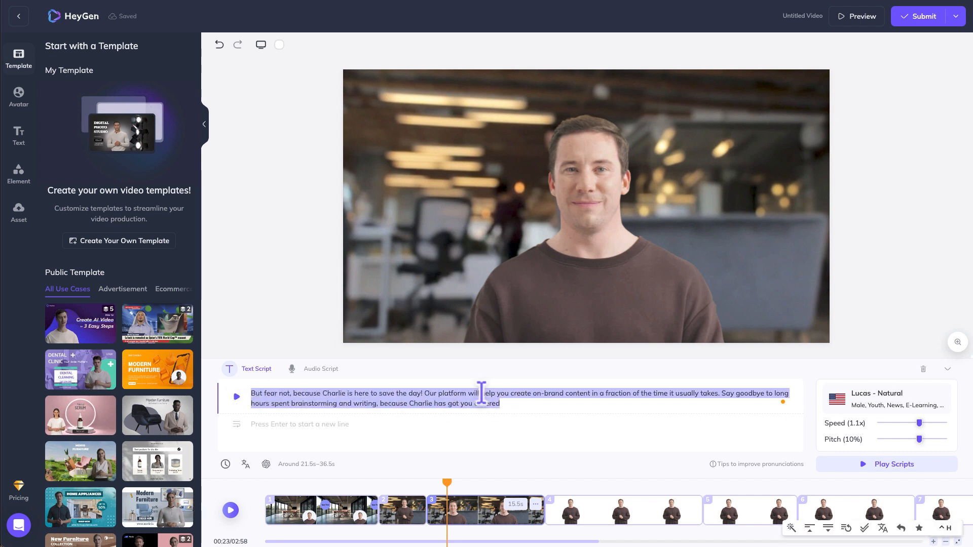
left_click(246, 466)
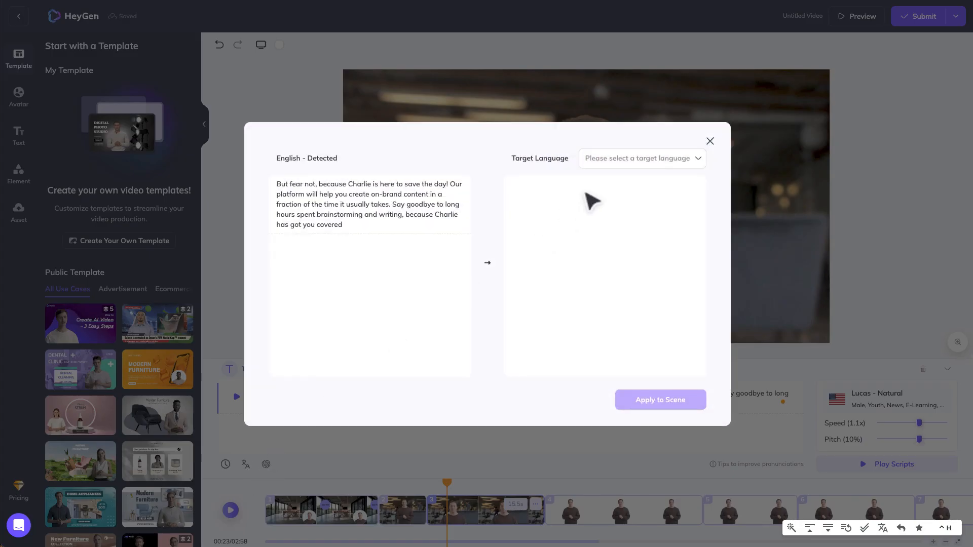
left_click(634, 158)
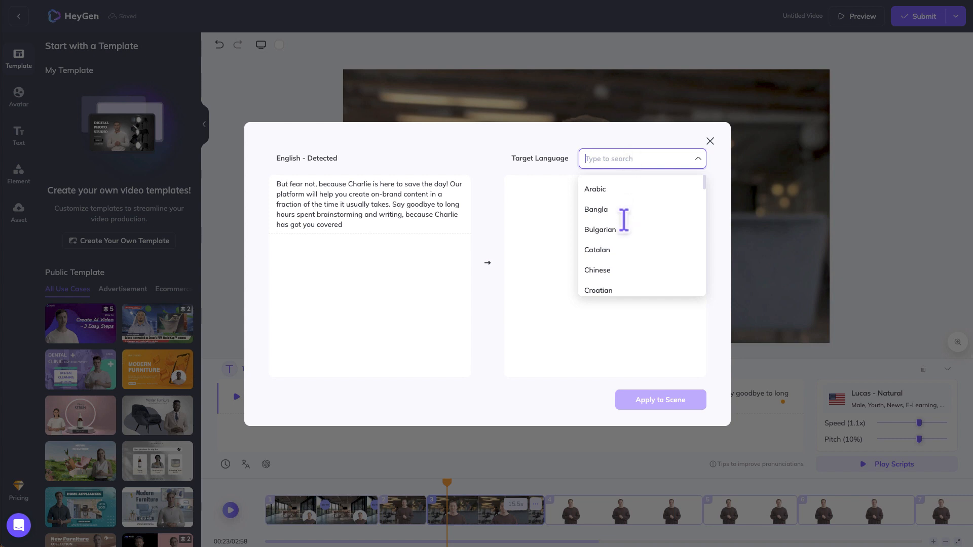
type("span")
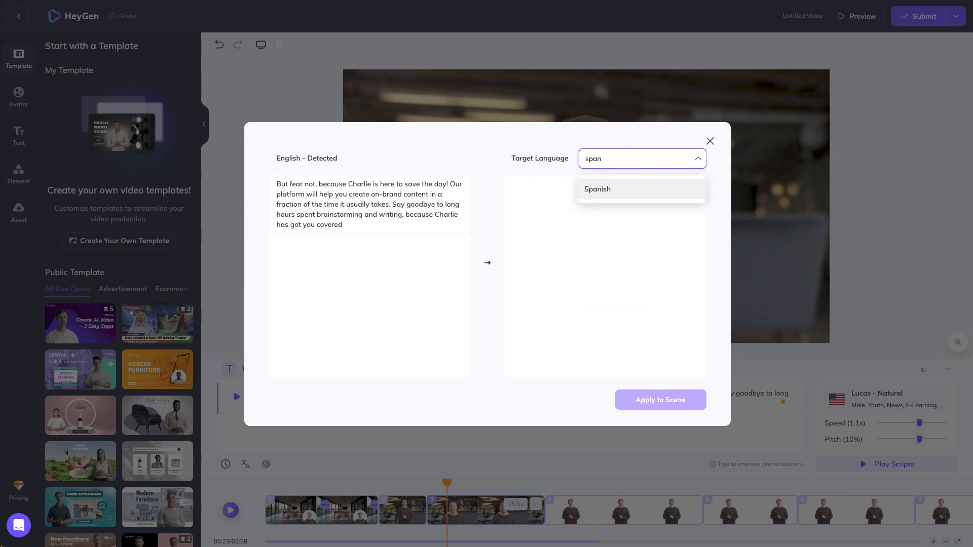
left_click(647, 191)
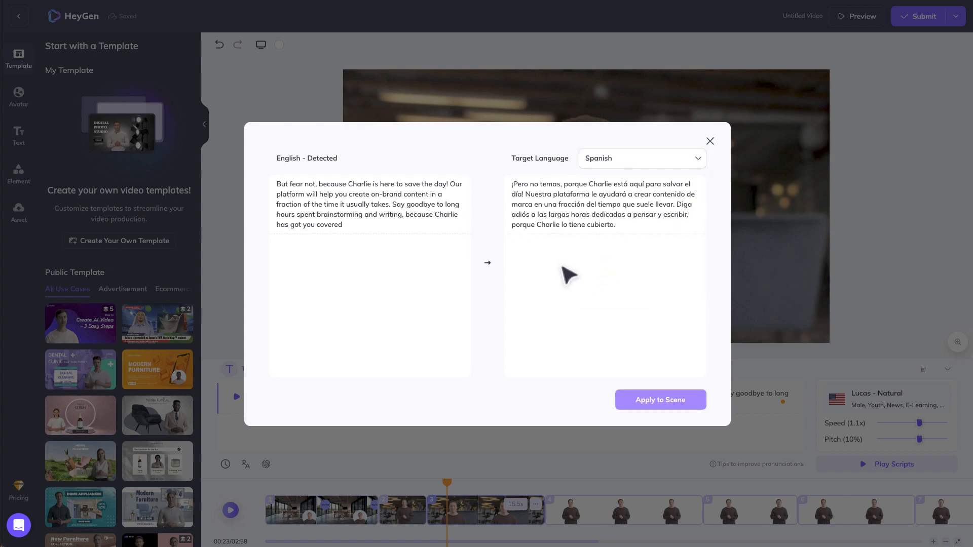
left_click(661, 406)
left_click(450, 431)
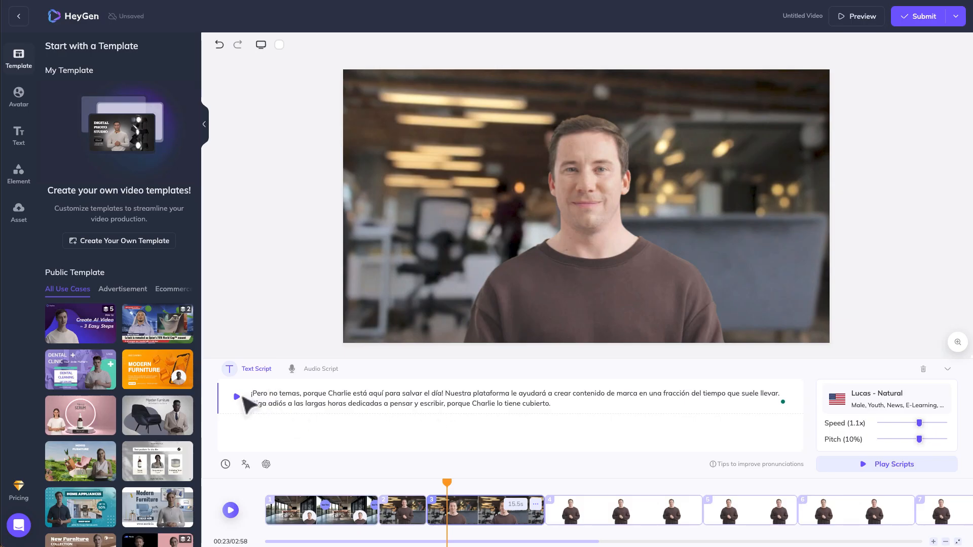
left_click(294, 398)
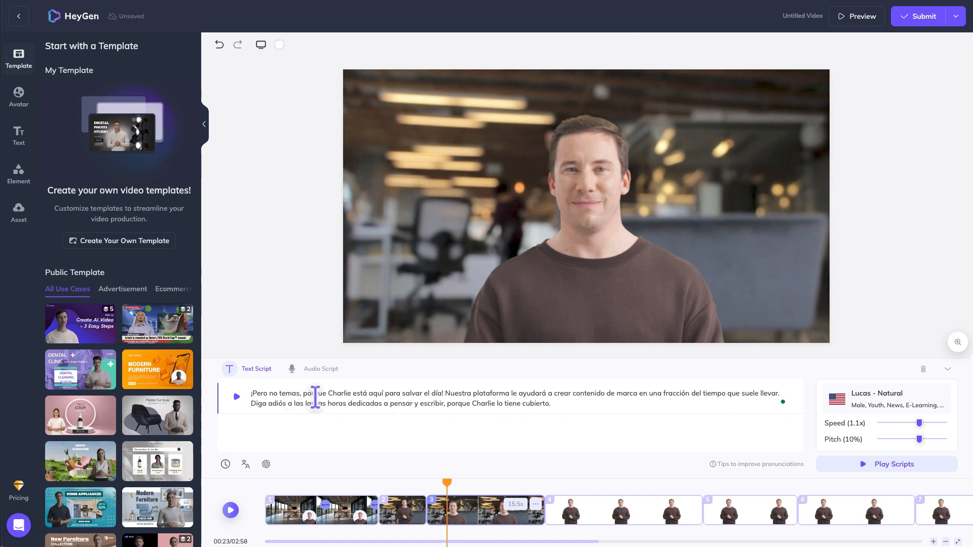
Undo the Spanish translation of the scene 3 script.
key("ctrl+z")
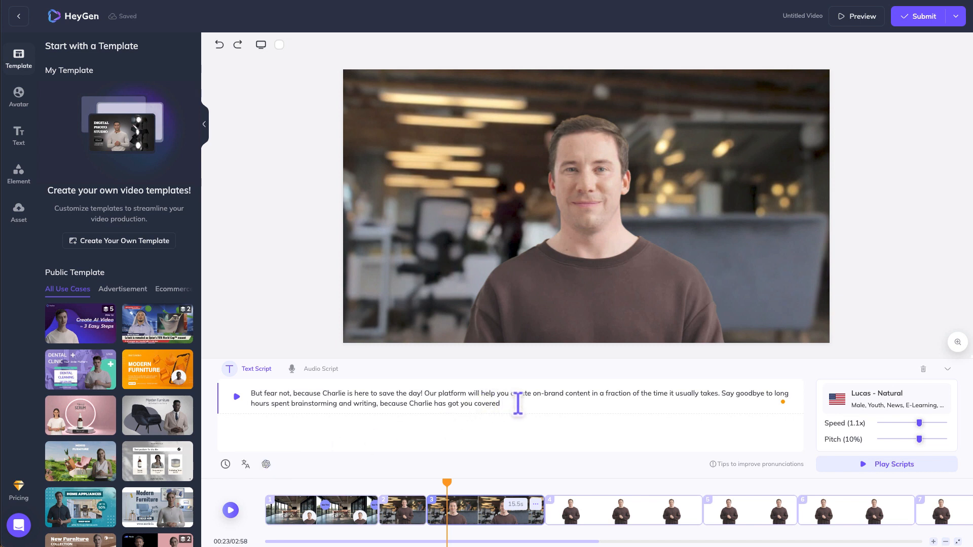
left_click_drag(520, 404, 225, 398)
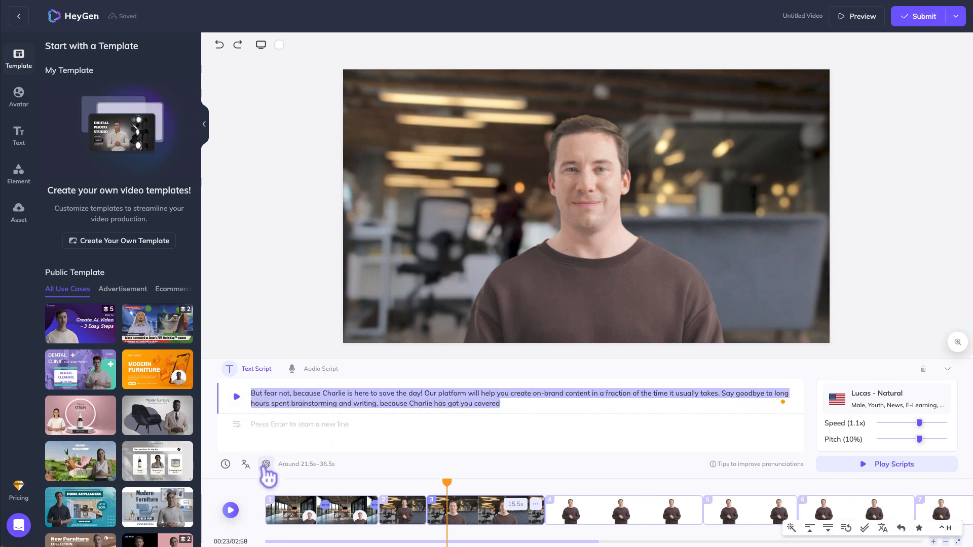
left_click(501, 405)
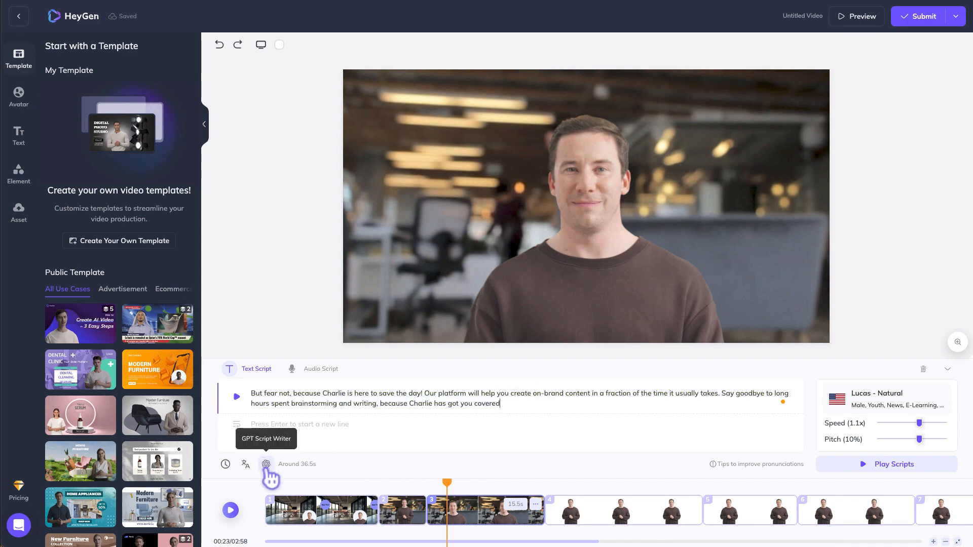
Try a More Engaging and a Shorter rewrite of the scene 3 script in GPT Script Writer, and close it without applying either.
left_click(266, 464)
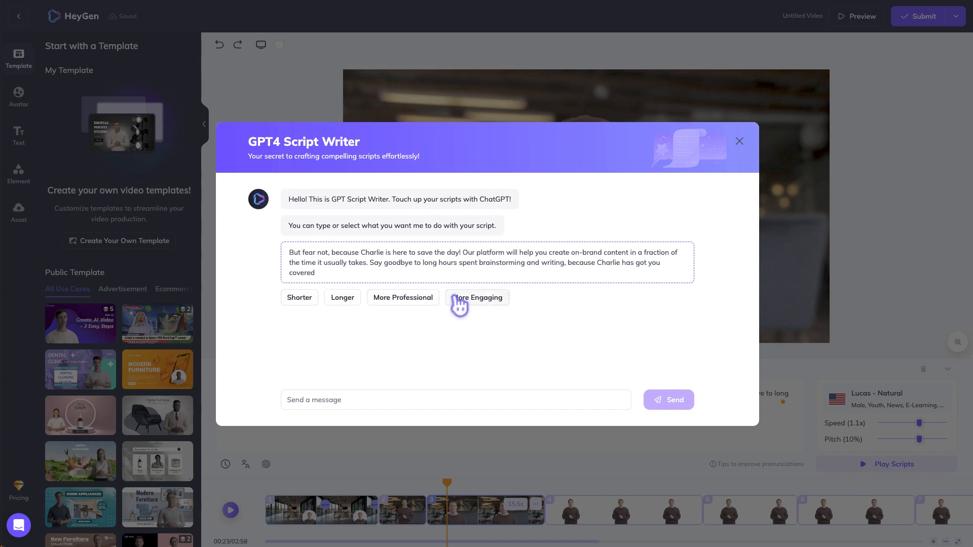
left_click(470, 304)
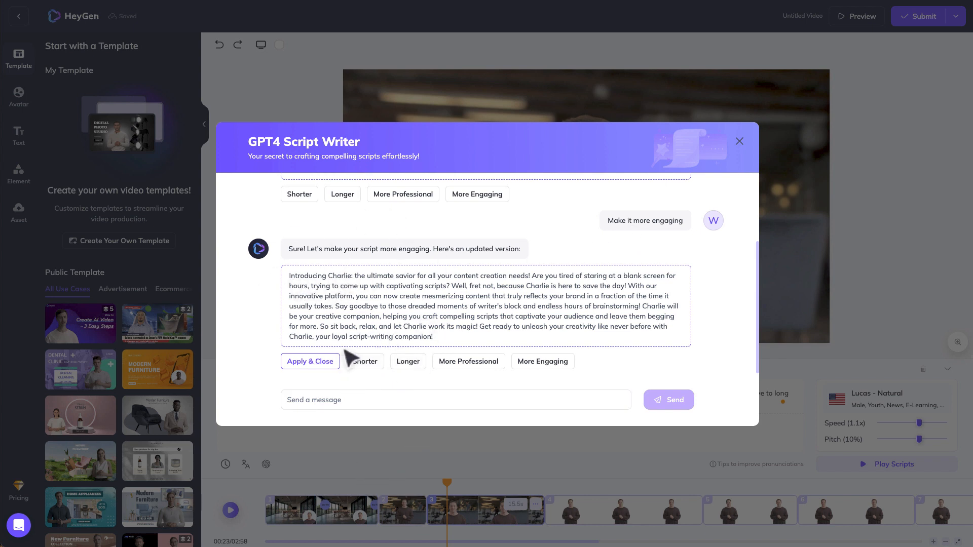
left_click(362, 362)
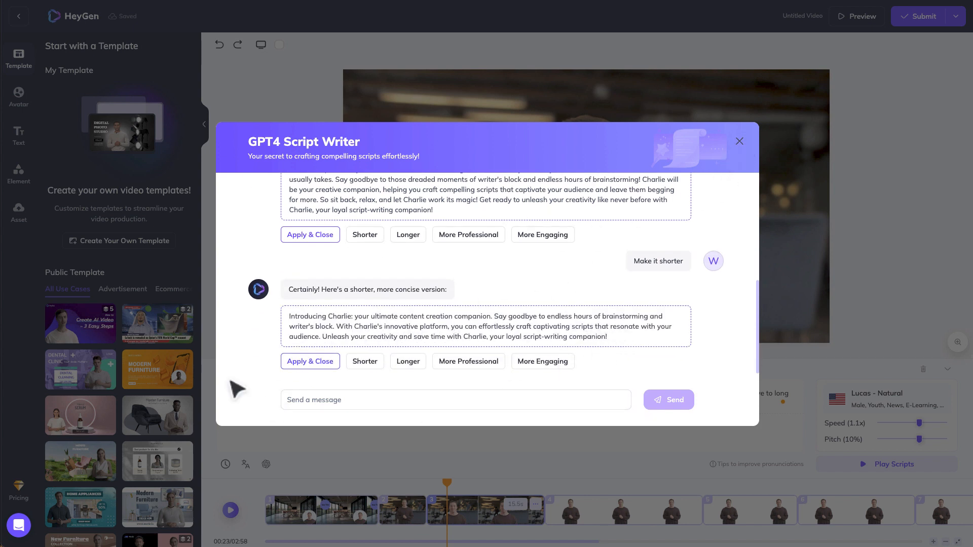
left_click(741, 144)
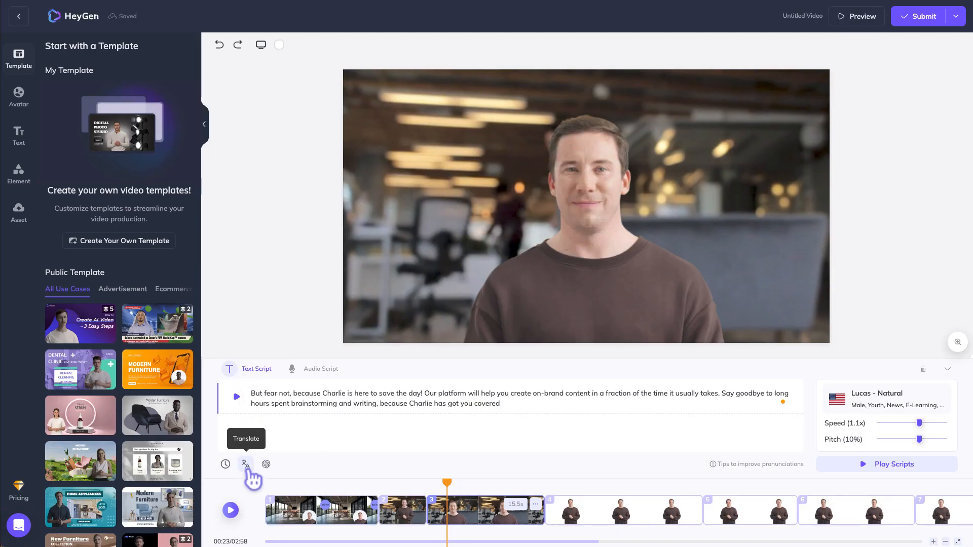
Generate a Shorter version of the scene 3 script with GPT Script Writer and copy the rewritten text without its introductory phrase.
left_click(266, 464)
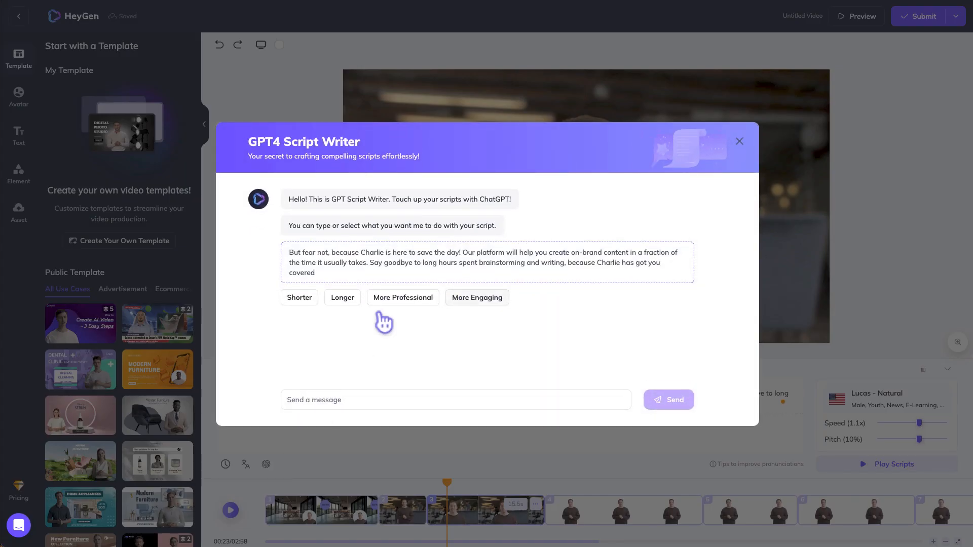
left_click(300, 299)
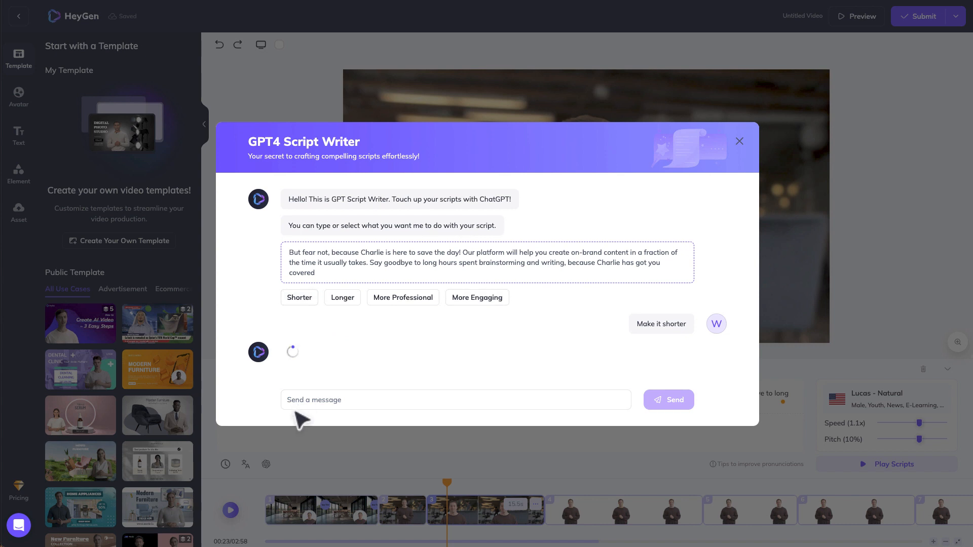
left_click(295, 408)
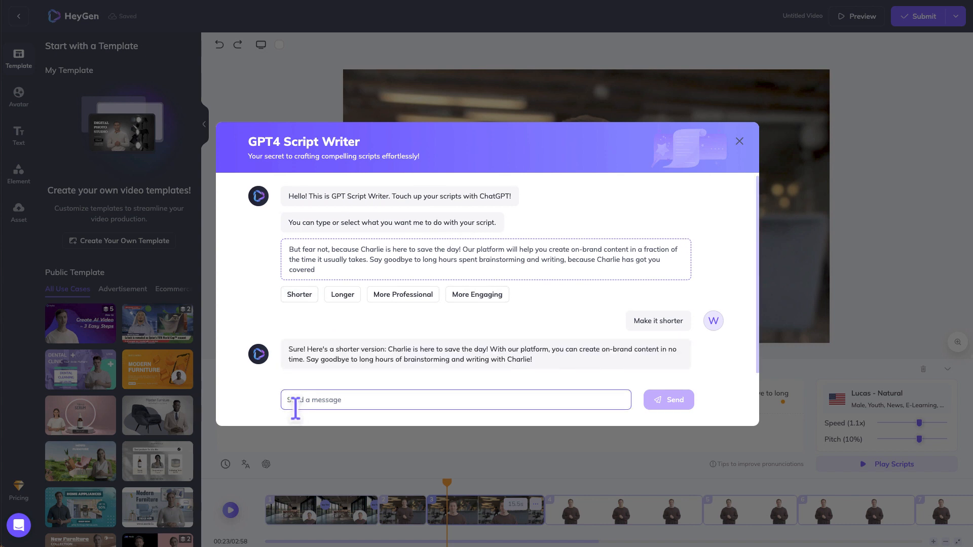
left_click(387, 354)
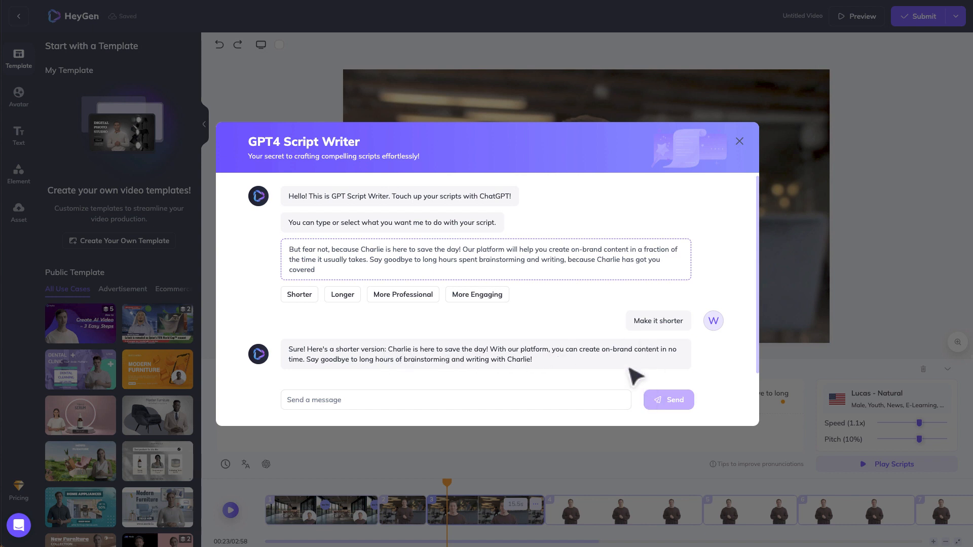
left_click(354, 400)
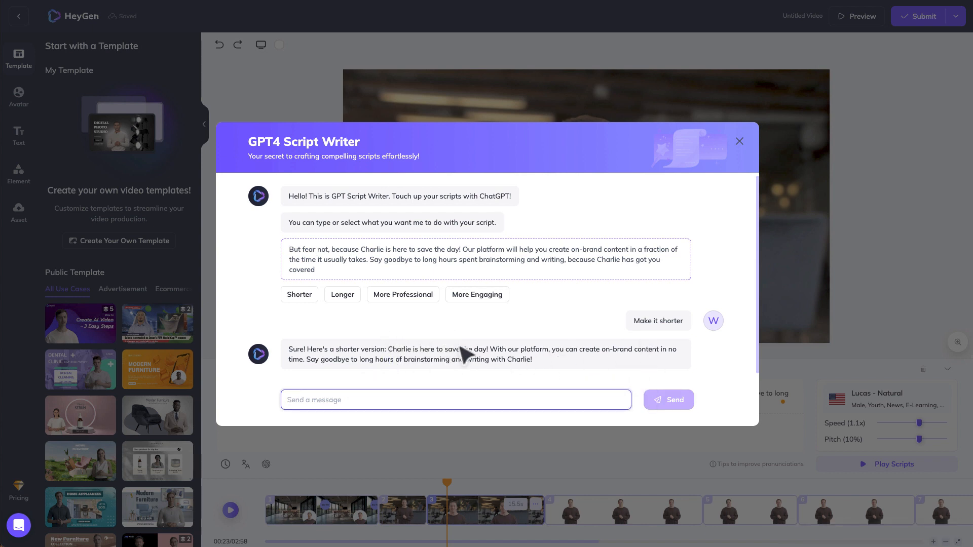
double_click(498, 359)
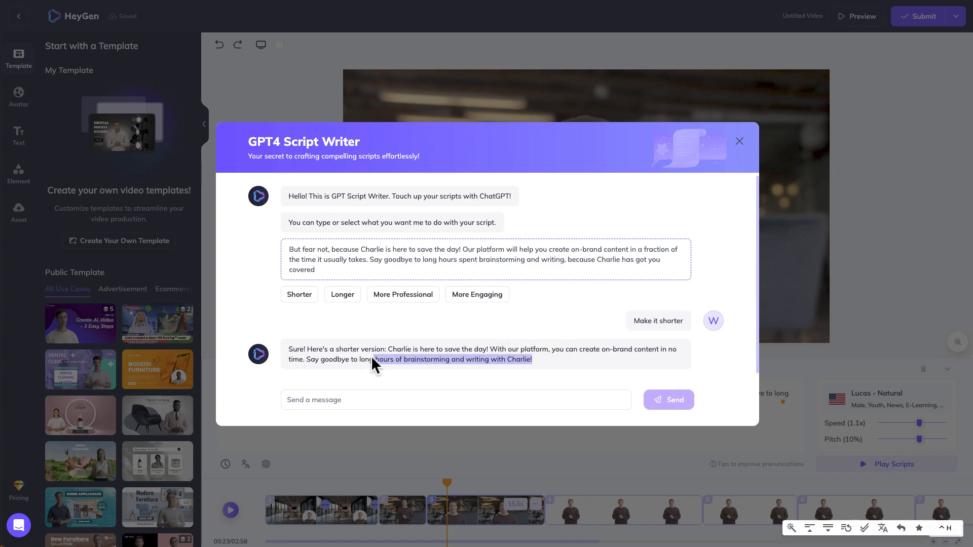
left_click_drag(372, 359, 391, 349)
key("ctrl+c")
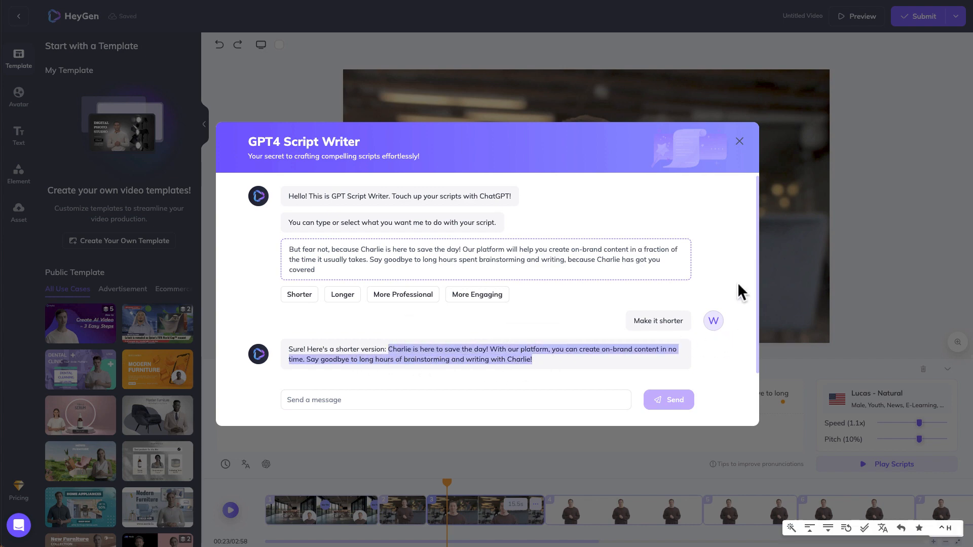
Replace the whole scene 3 script with the copied shorter version.
left_click(739, 141)
triple_click(499, 404)
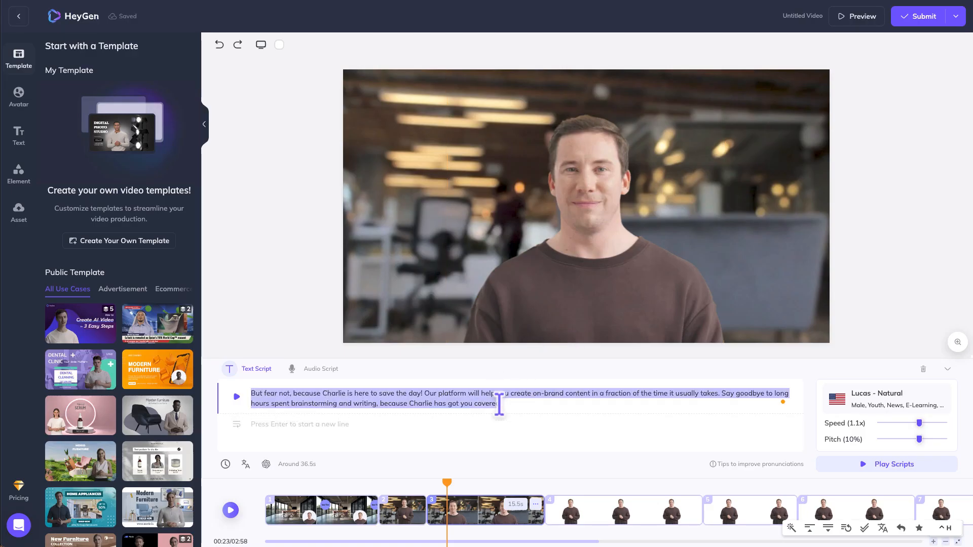
key("ctrl+v")
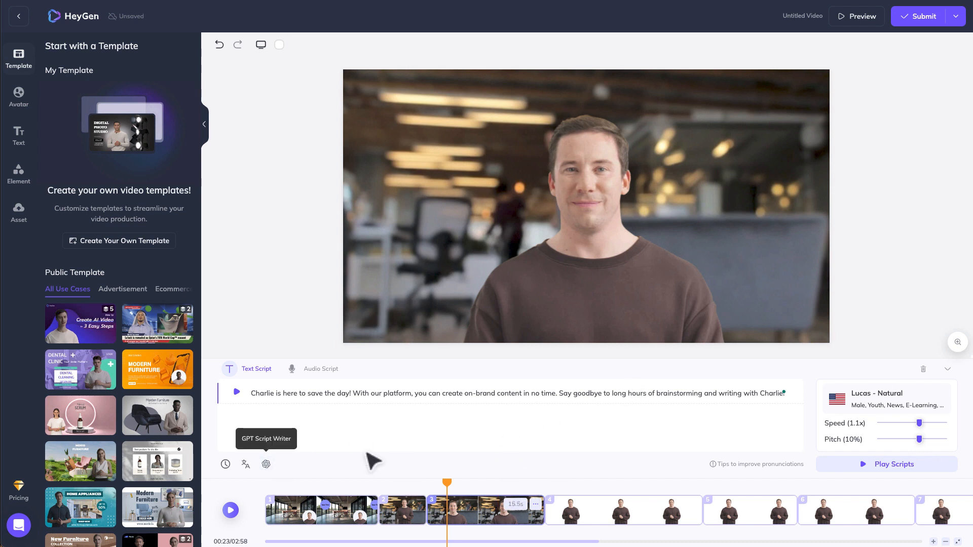
Insert the "Five years in review" page of the Thesis Defense template as a new scene after scene 4.
left_click(596, 517)
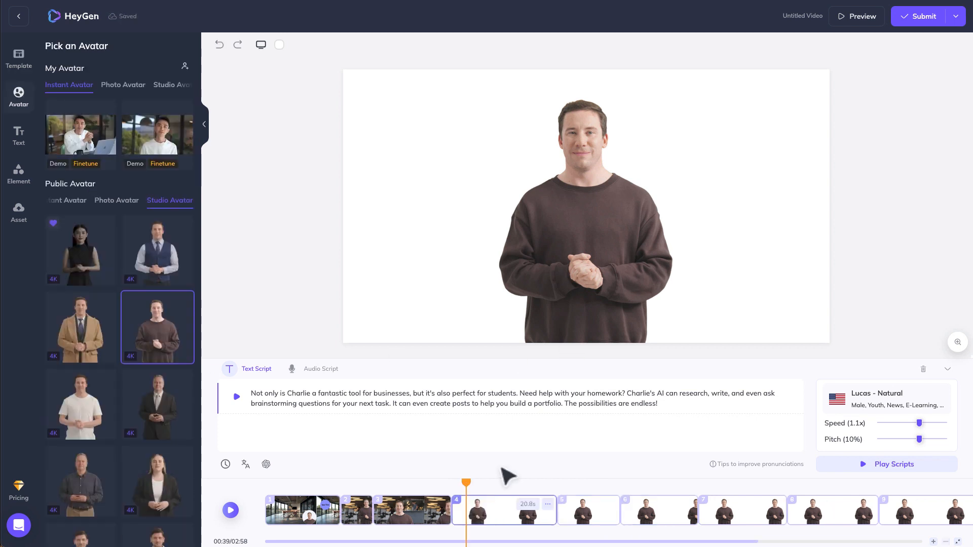
left_click(21, 63)
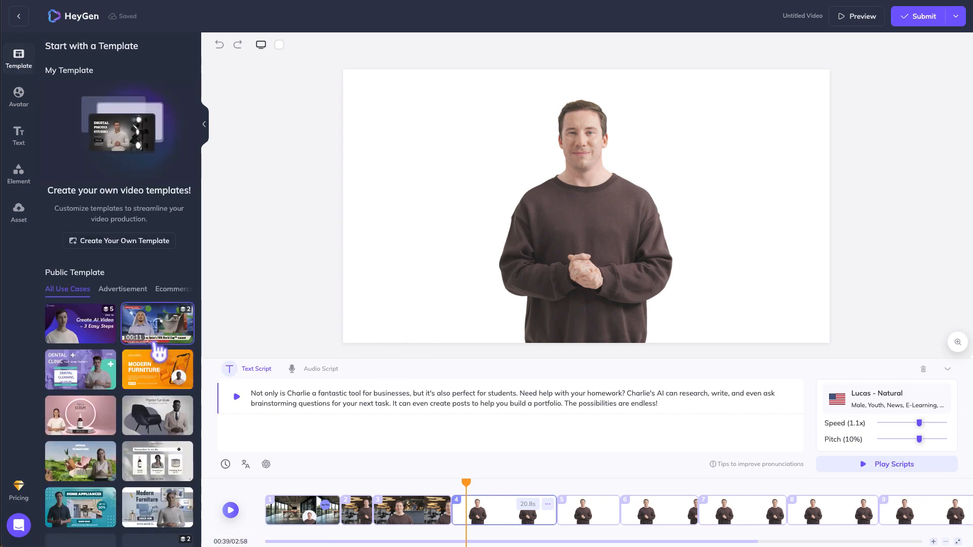
scroll(158, 350, "down", 5)
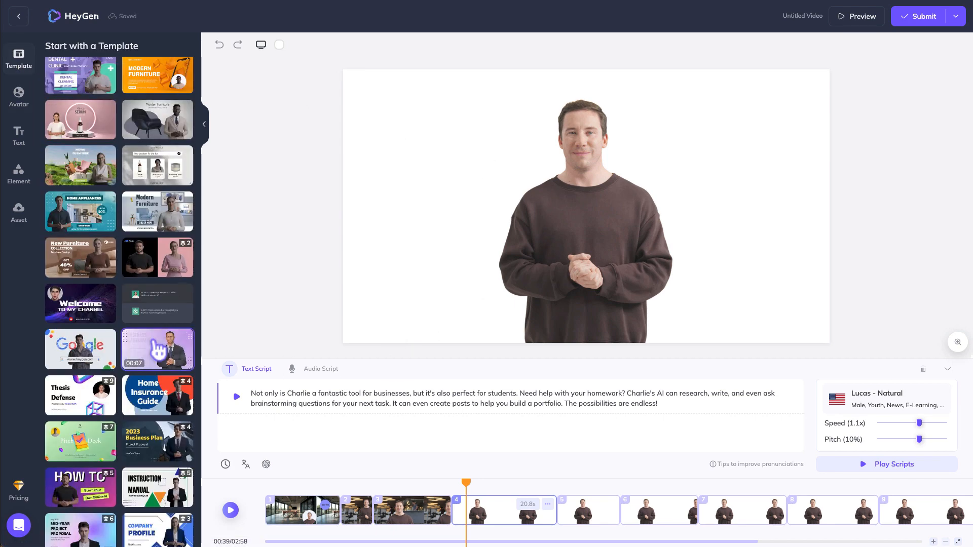
scroll(158, 350, "down", 3)
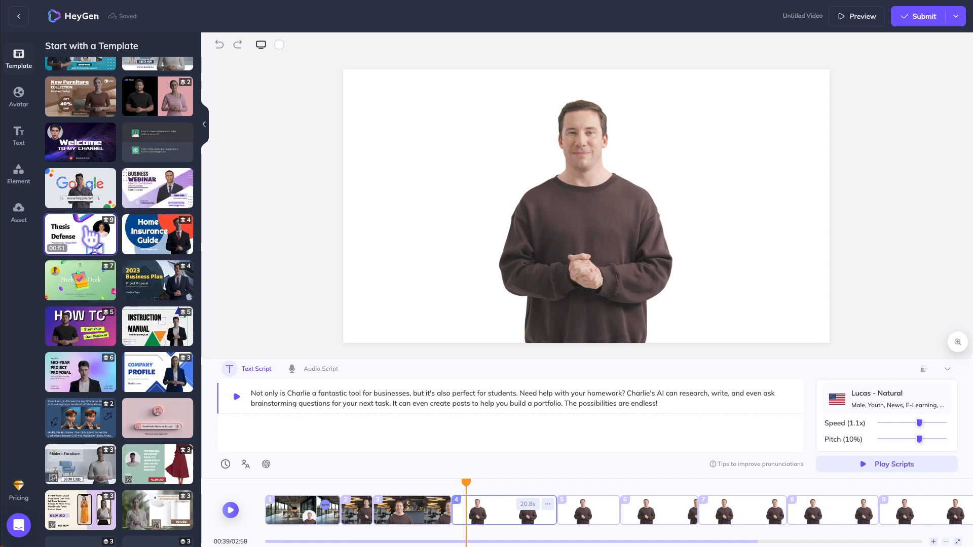
left_click(90, 237)
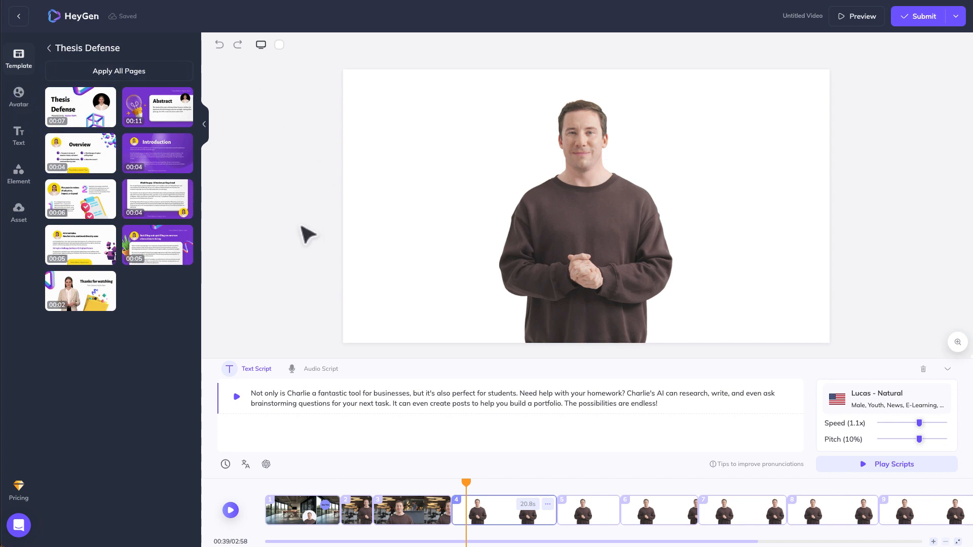
left_click(102, 212)
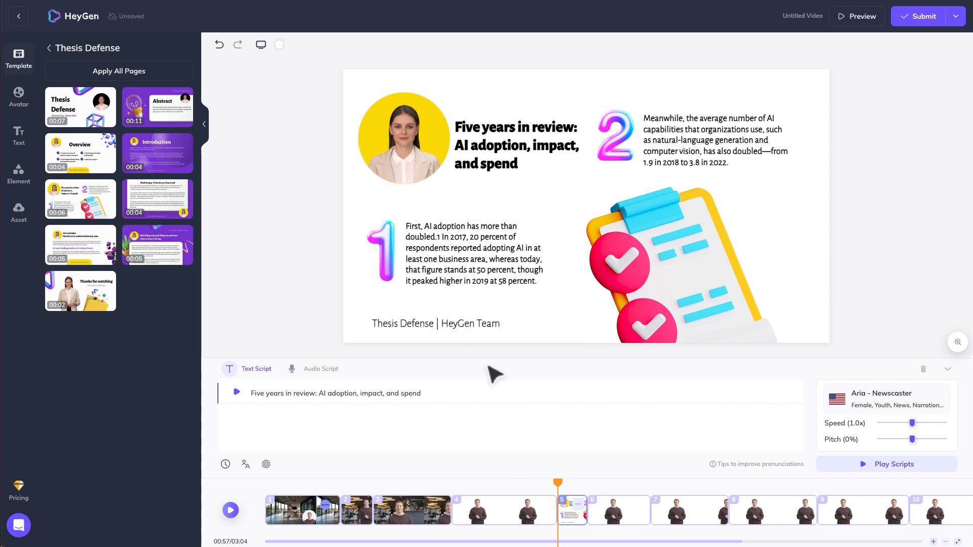
Replace all avatars in the video with the avatar from scene 4.
left_click(528, 515)
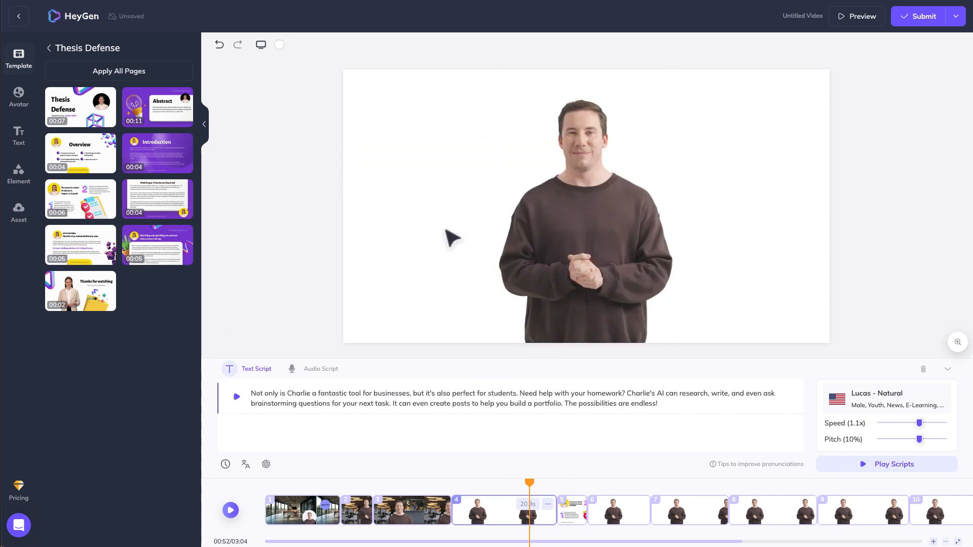
left_click(570, 246)
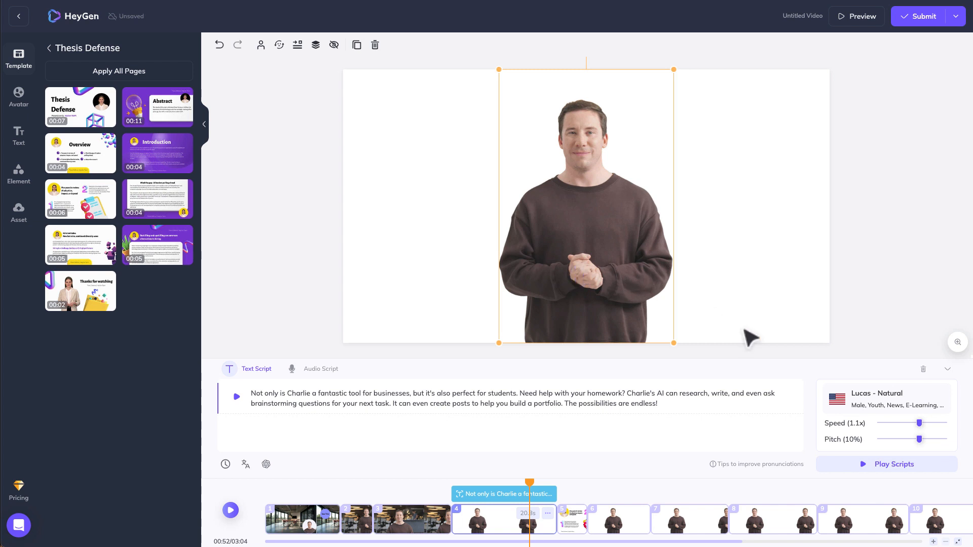
right_click(638, 268)
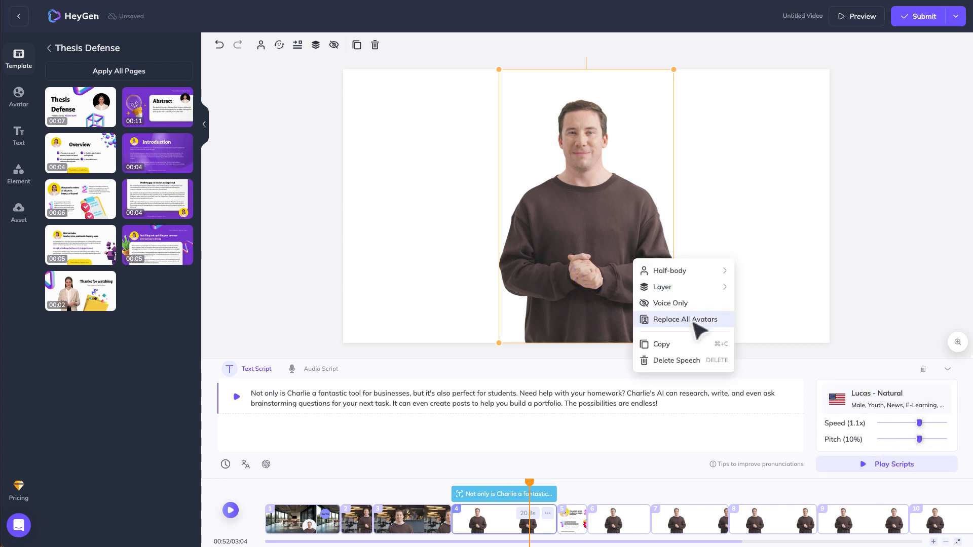
left_click(693, 320)
Change the avatar in scene 5 from Half-body to Circle View.
left_click(572, 530)
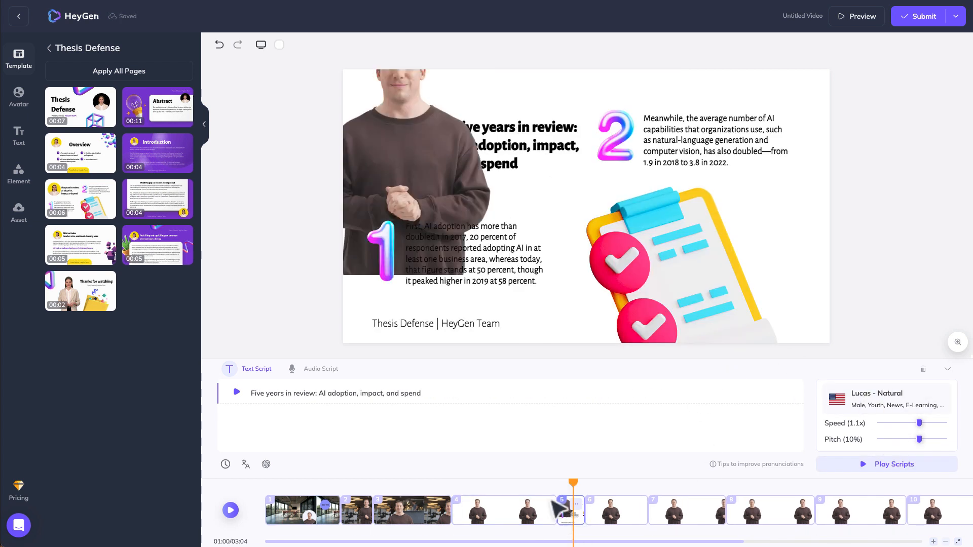
left_click(444, 188)
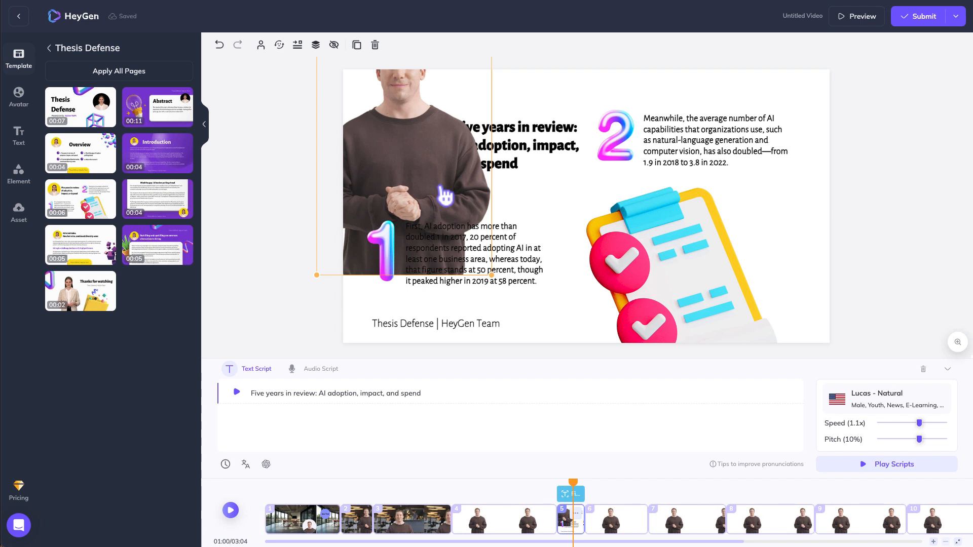
right_click(417, 142)
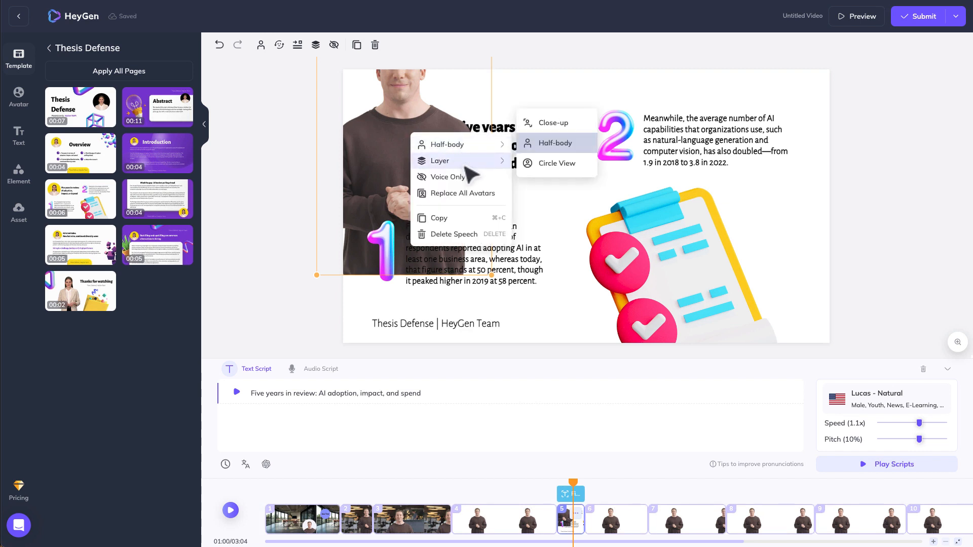
mouse_move(459, 162)
mouse_move(459, 144)
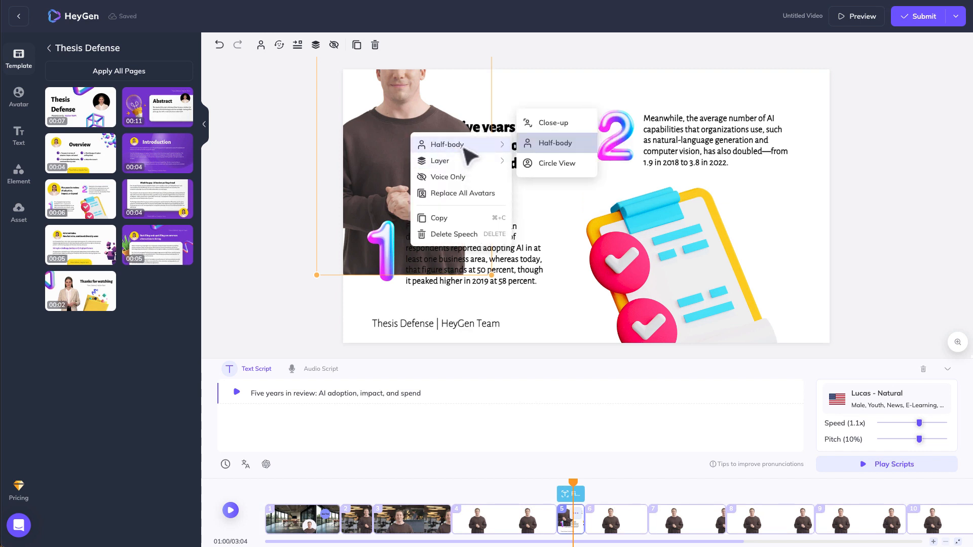
left_click(553, 162)
Shrink the circular avatar in scene 5 and place it directly beside the "Five years in review" heading without overlapping it.
left_click(348, 83)
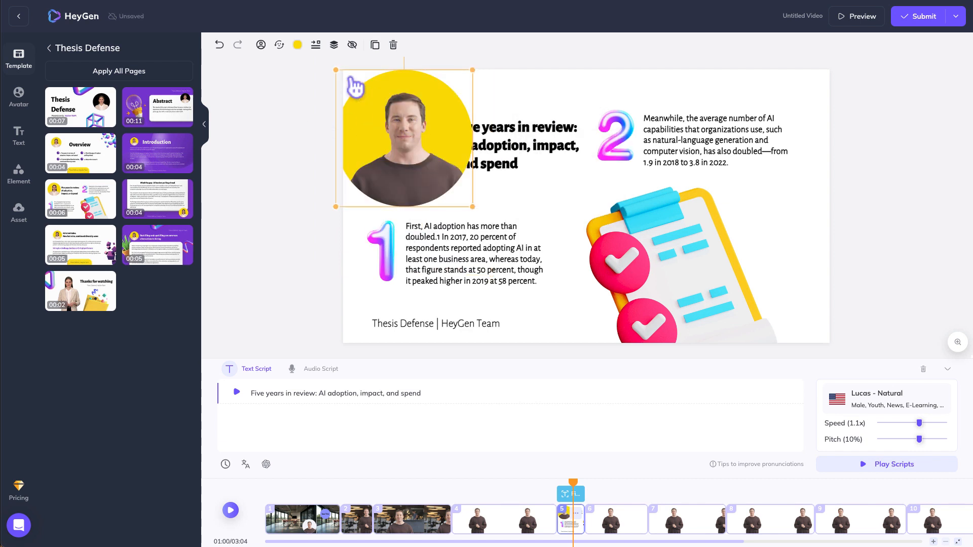
left_click_drag(336, 70, 410, 125)
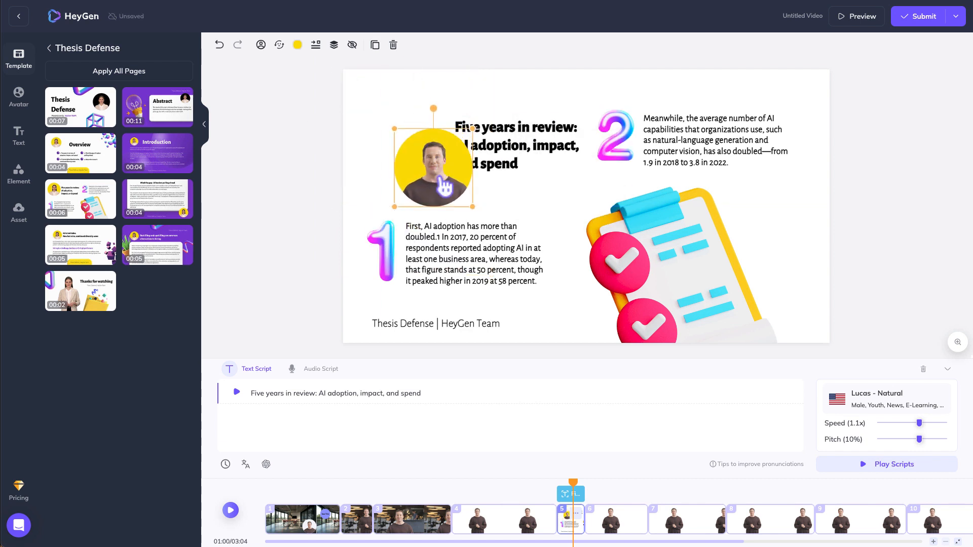
left_click_drag(438, 181, 416, 157)
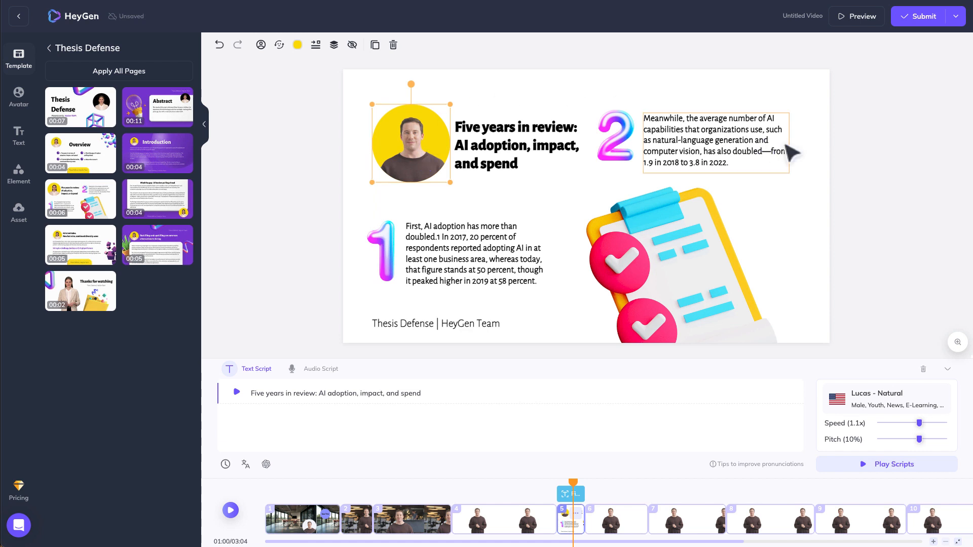
left_click(854, 187)
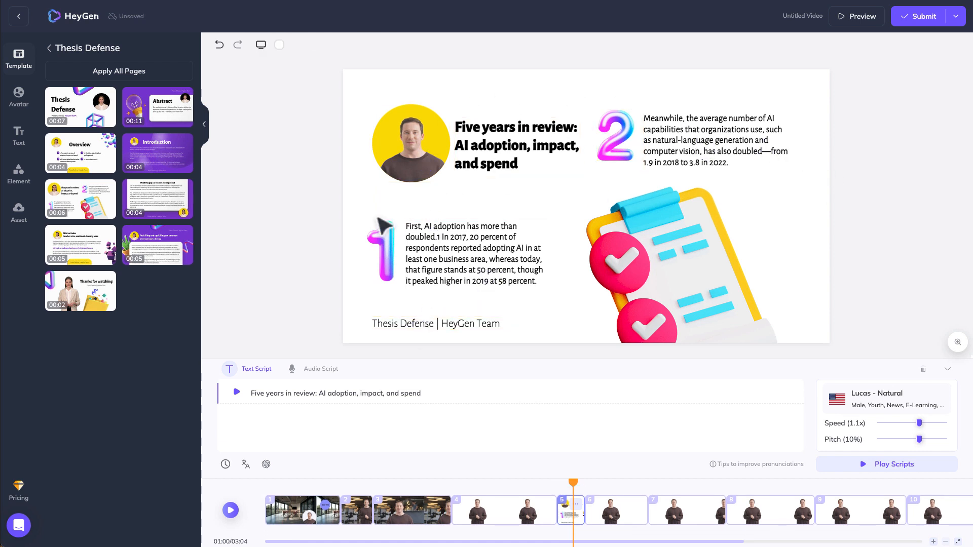